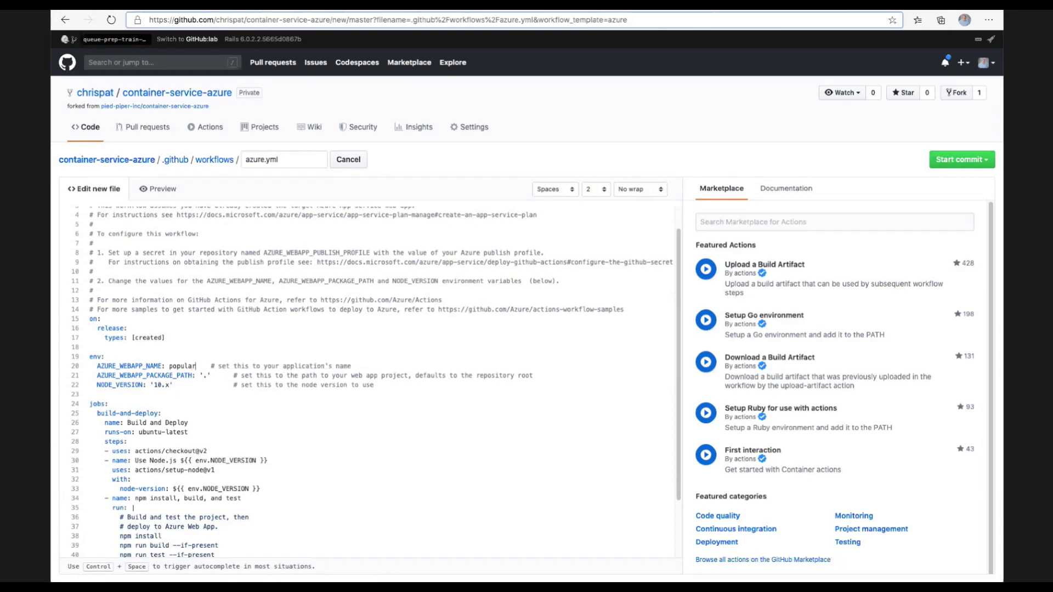
- Complete AZURE_WEBAPP_NAME as popular-repos-node and set NODE_VERSION to '12.x' in the azure.yml workflow's env section
type("-repos-node")
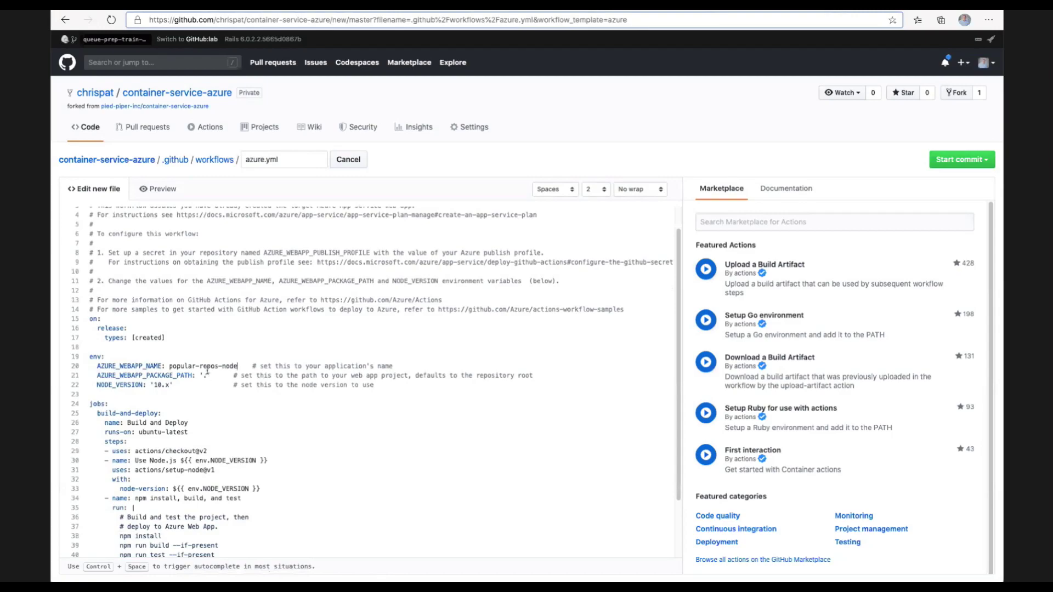
left_click_drag(98, 375, 222, 375)
scroll(248, 457, "down", 1)
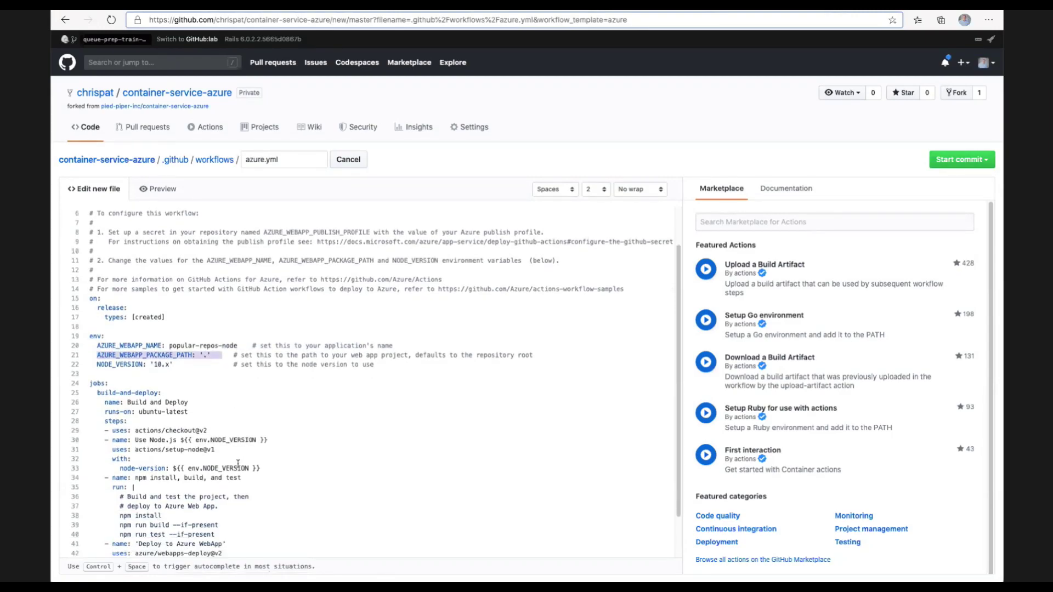
left_click(161, 364)
key("BackSpace")
type("2")
scroll(284, 442, "down", 2)
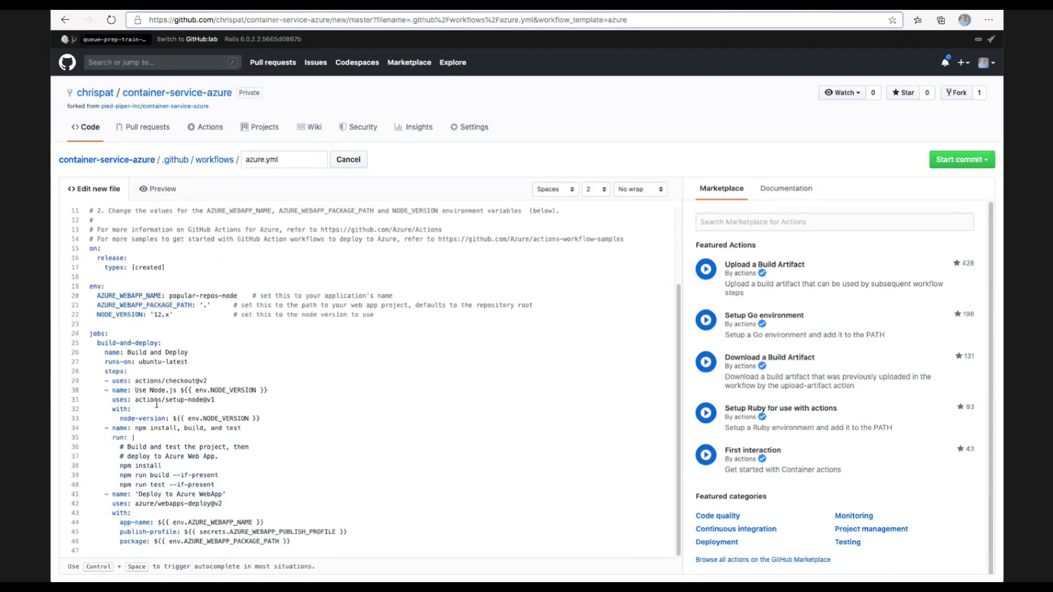
- Review the checkout and Node.js setup steps in the build-and-deploy job
left_click_drag(278, 391, 99, 379)
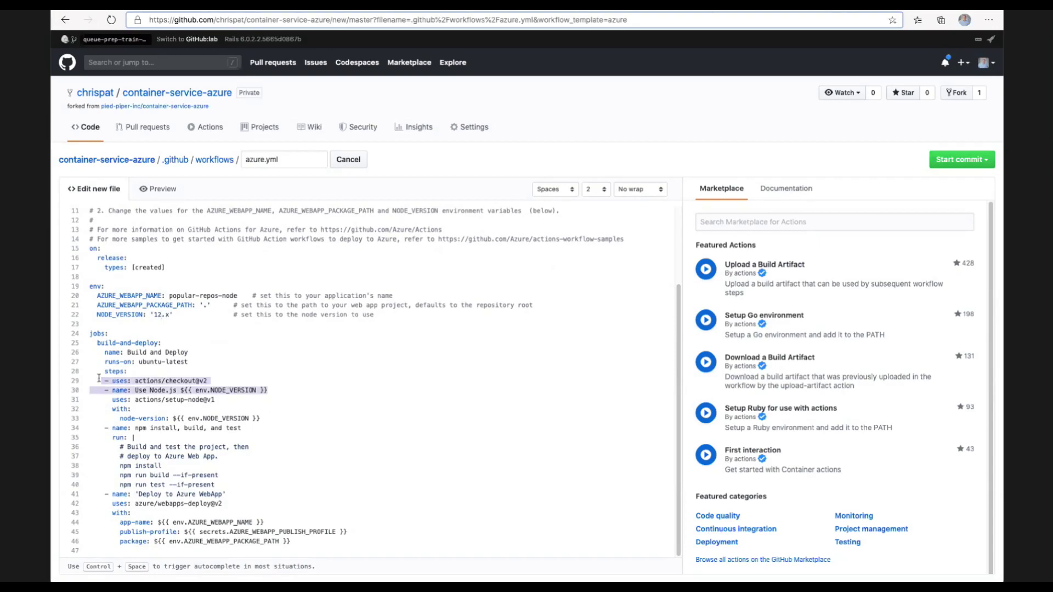
left_click(134, 420)
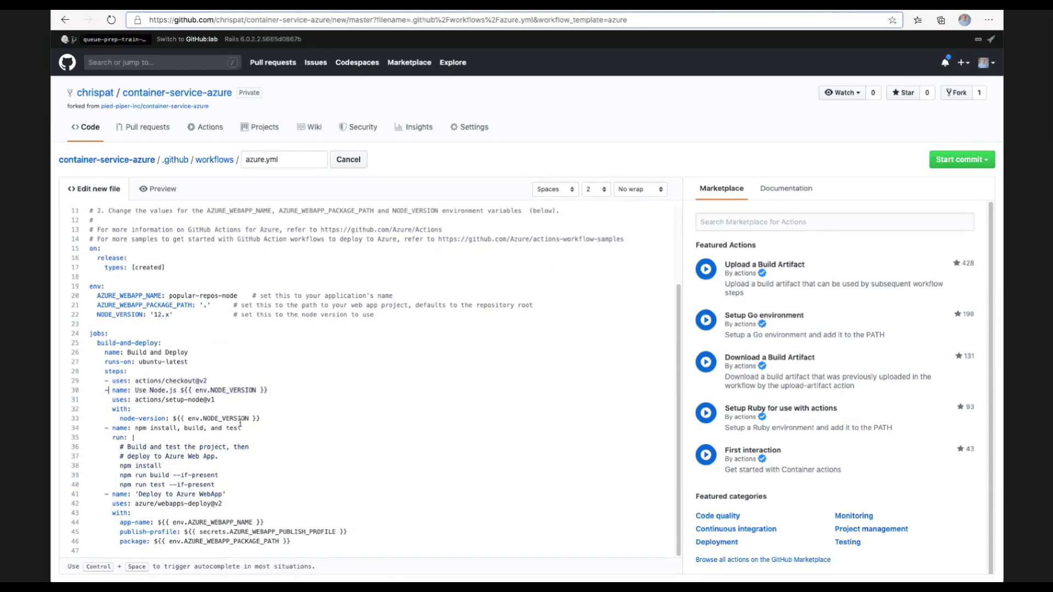
left_click_drag(258, 420, 98, 391)
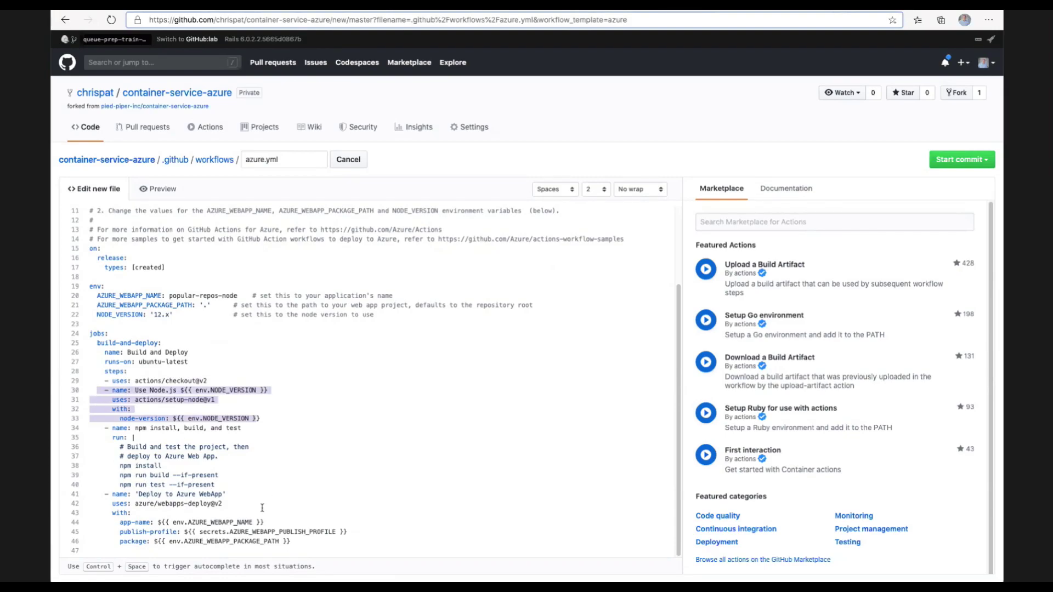
- Commit the new azure.yml workflow file and check the repository's workflow runs
left_click(937, 165)
left_click(824, 387)
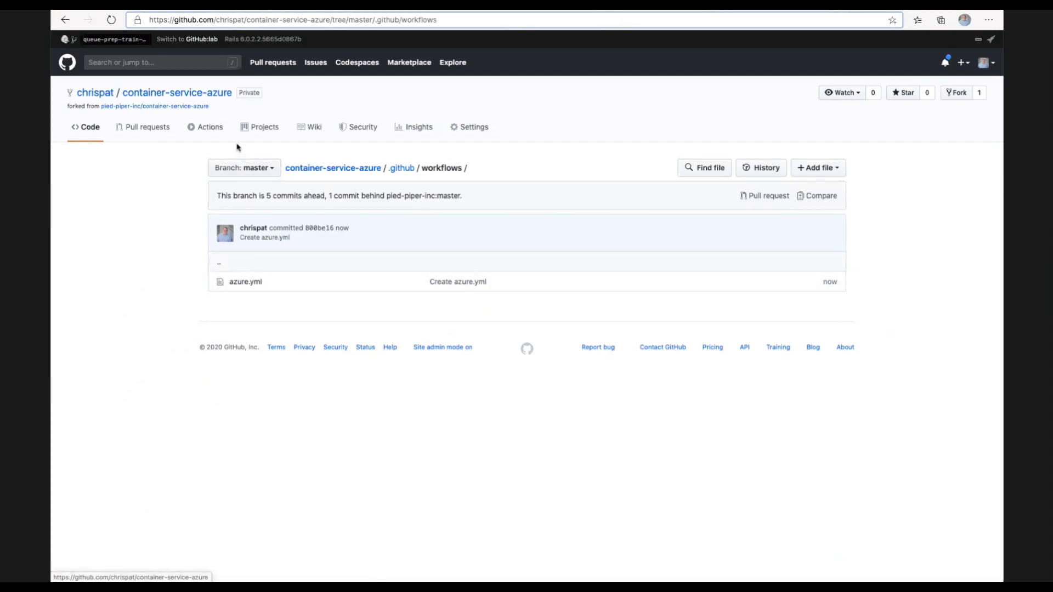
left_click(211, 129)
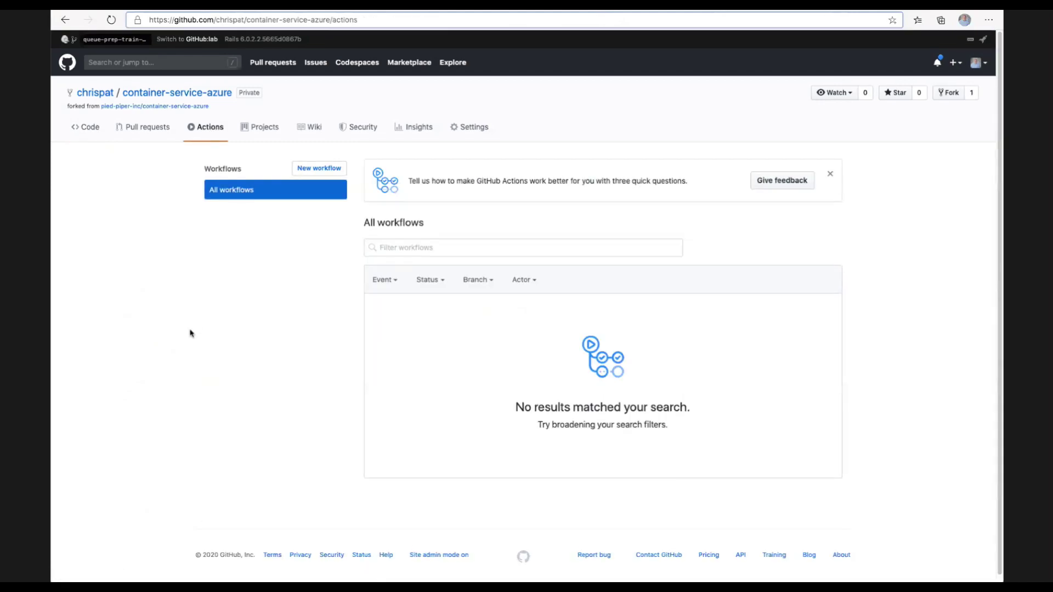
left_click(112, 21)
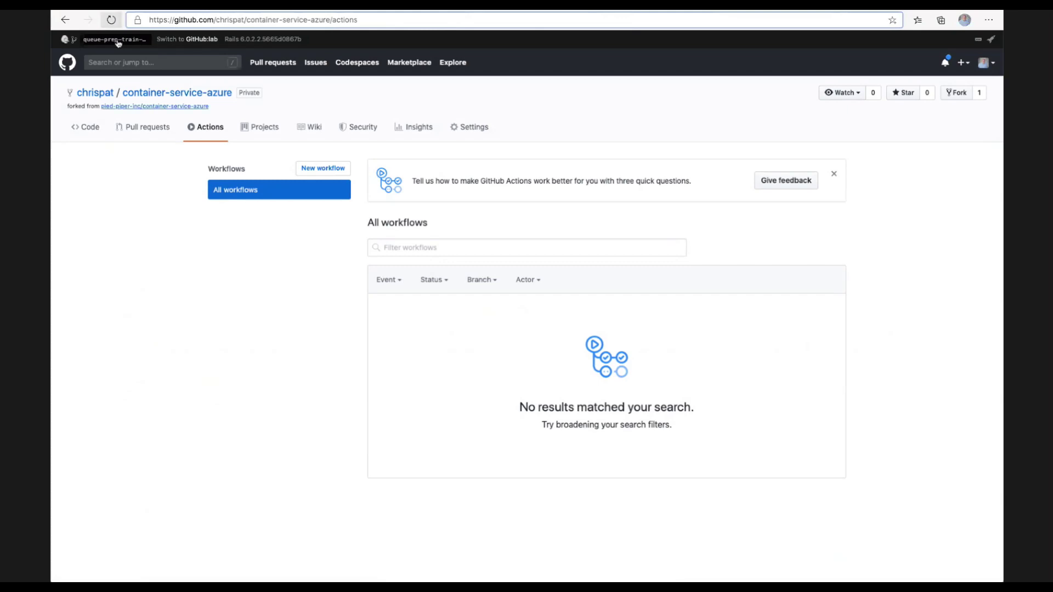
- Open azure.yml from the repository's .github/workflows folder for editing
left_click(82, 128)
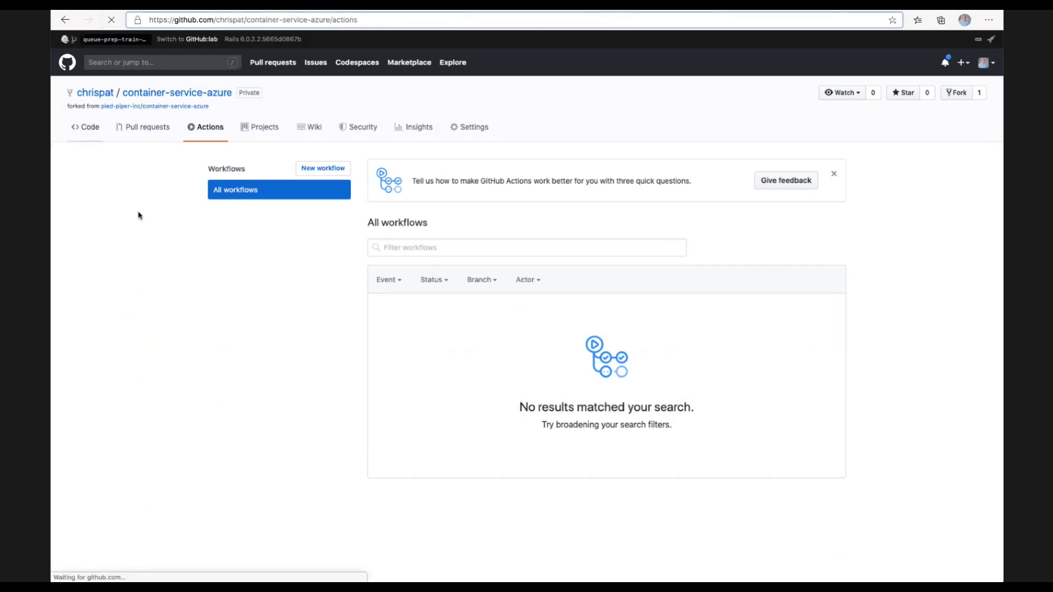
left_click(251, 266)
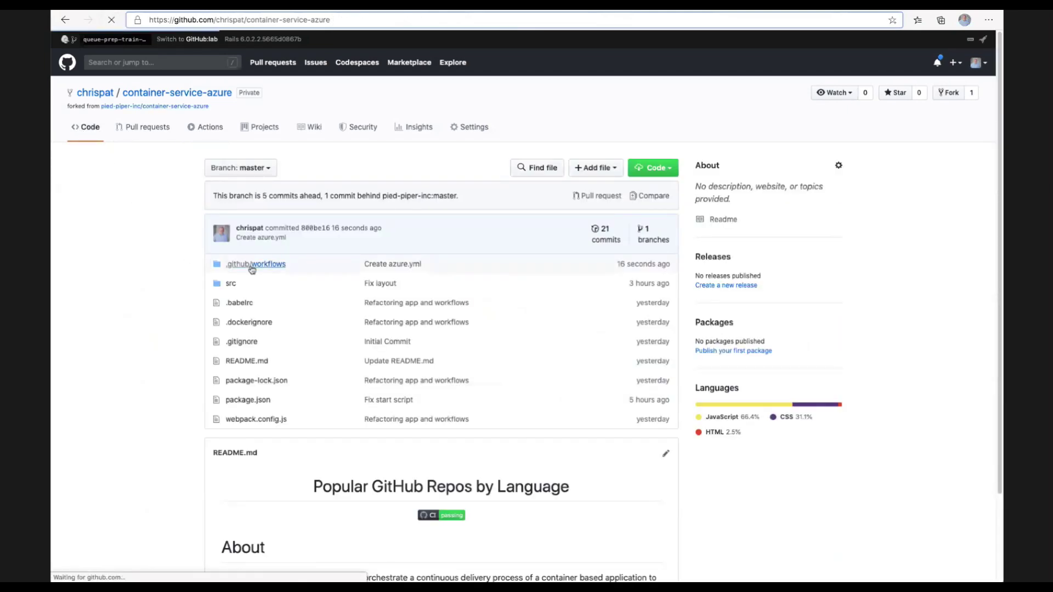
left_click(245, 282)
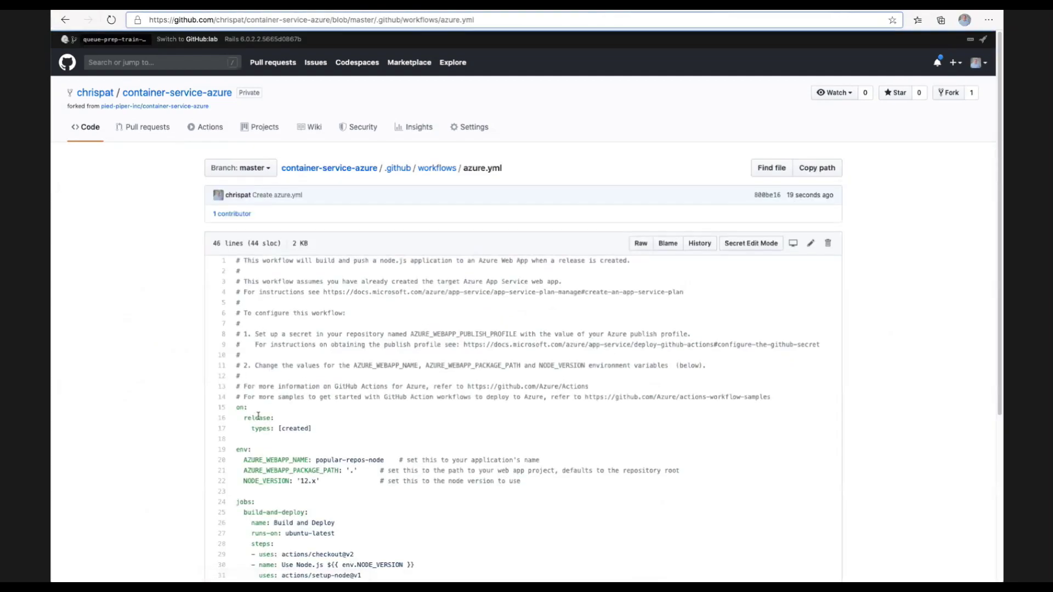
scroll(274, 453, "down", 2)
scroll(280, 448, "down", 1)
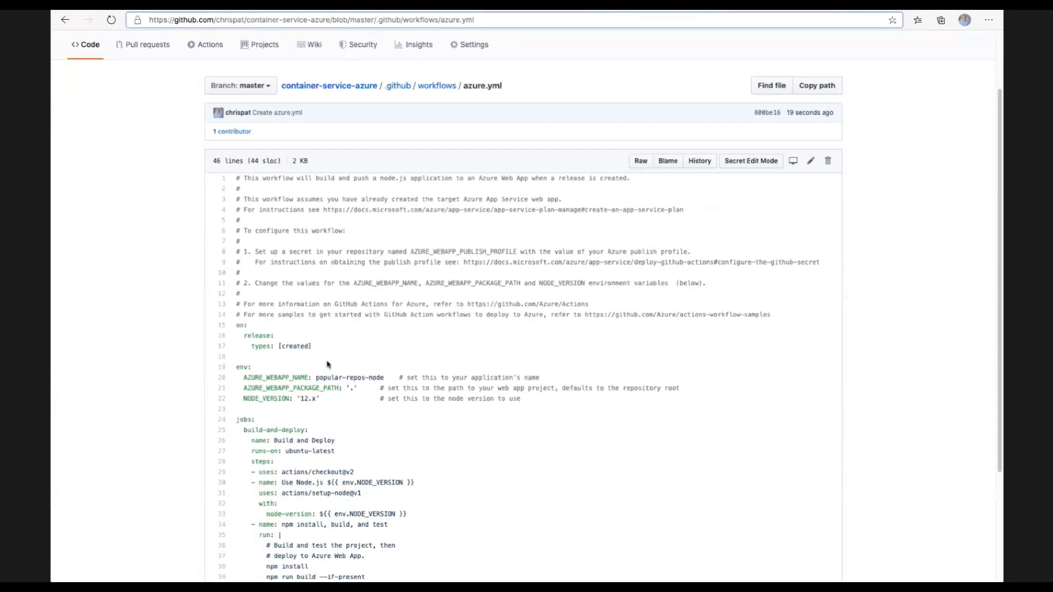
left_click(811, 161)
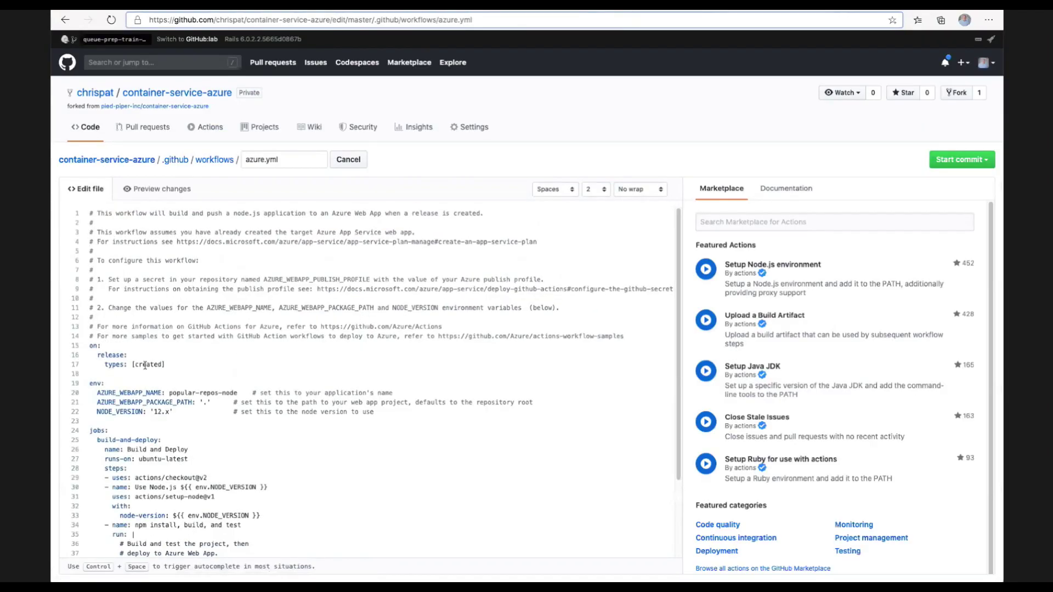
- Replace the release trigger in azure.yml with a push trigger limited to the master branch
left_click_drag(165, 365, 80, 361)
key("BackSpace")
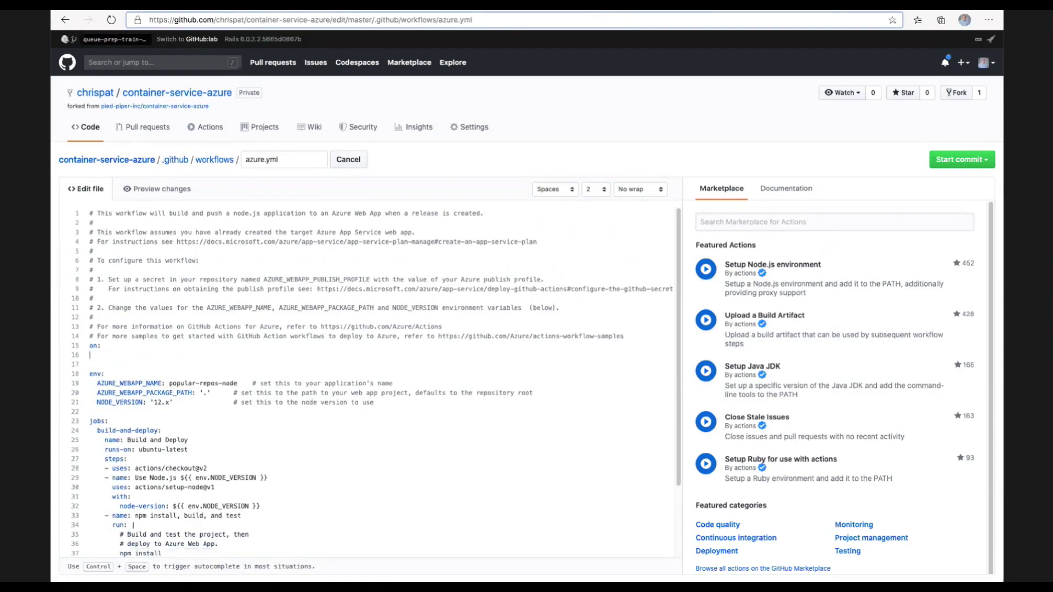
key("ctrl+space")
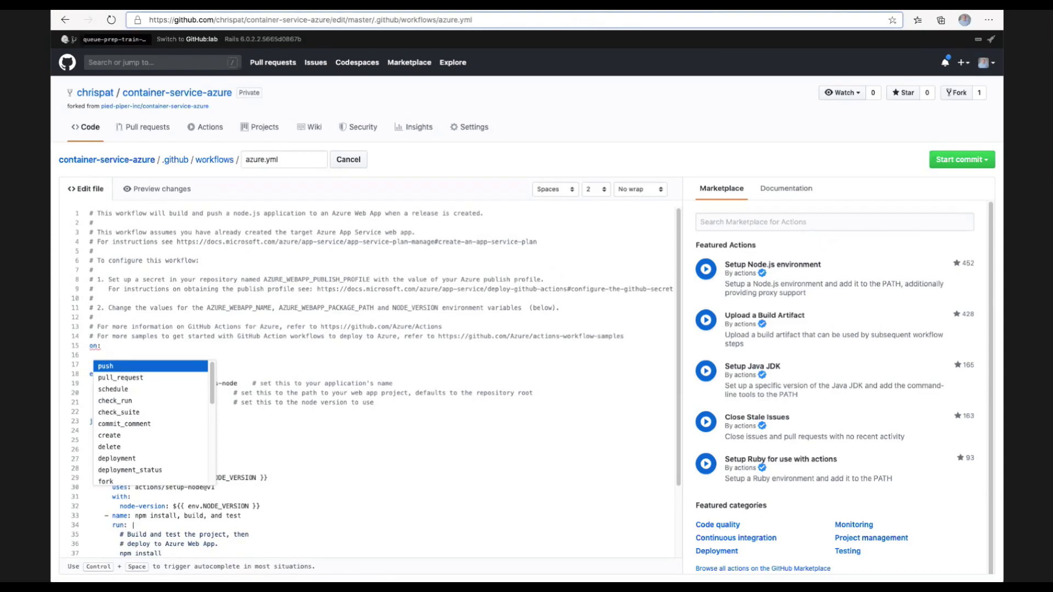
left_click(104, 366)
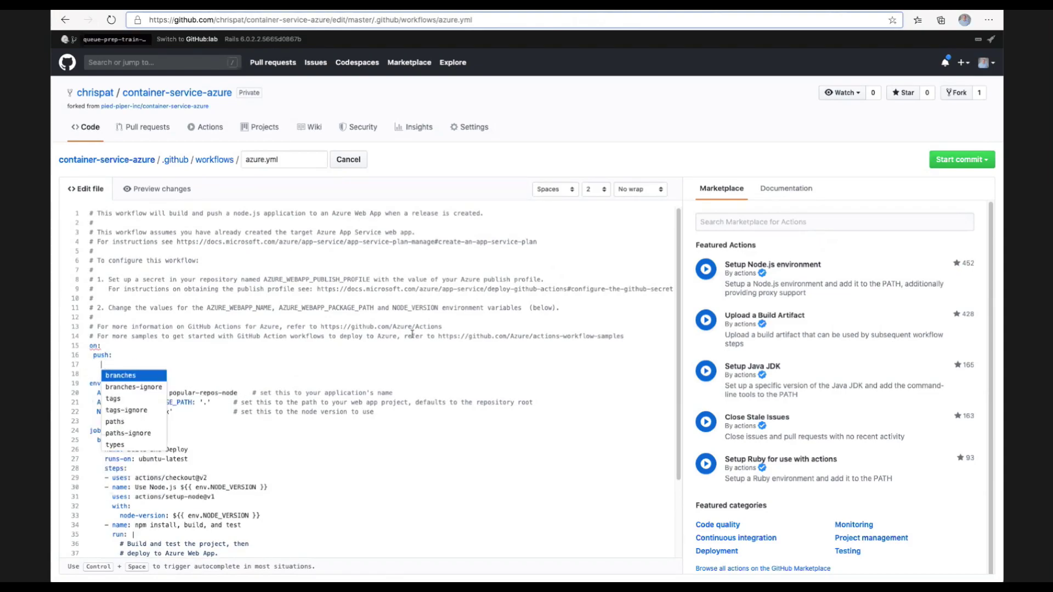
left_click(137, 376)
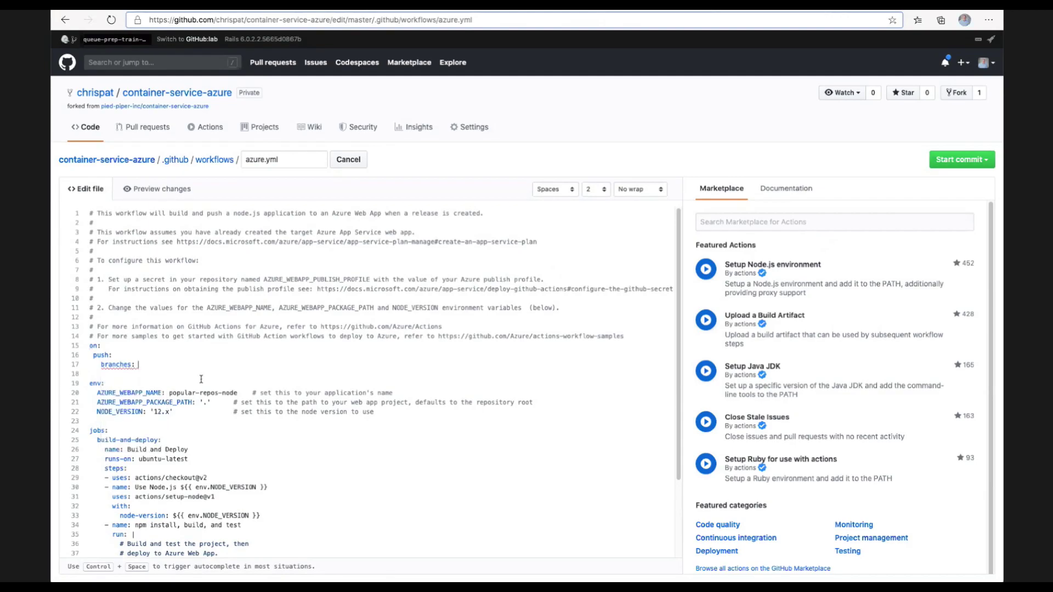
key("Return")
type("- master")
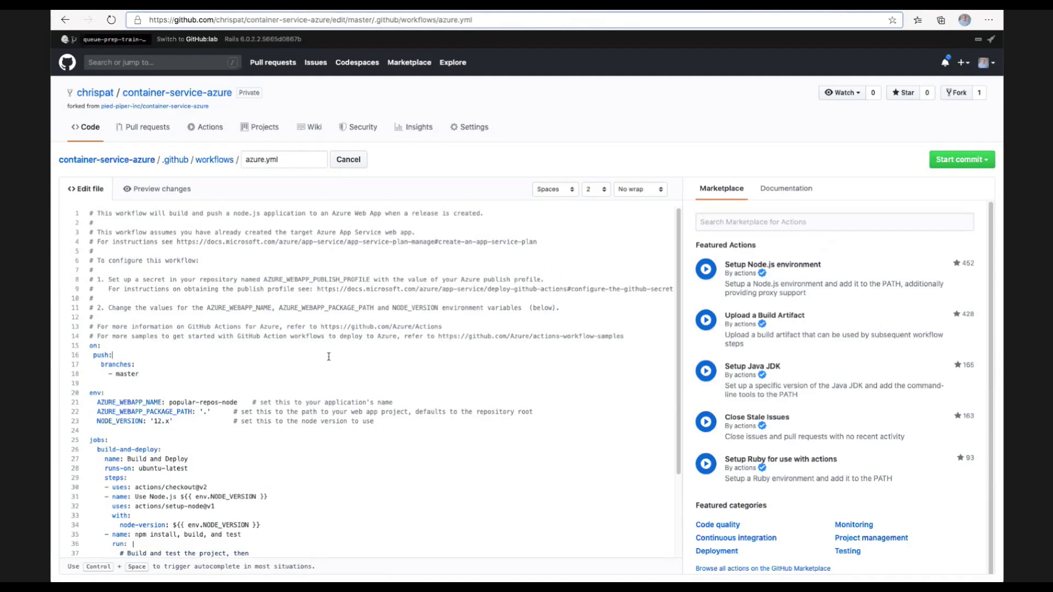
- Consult the workflow documentation beside the editor and commit the azure.yml changes directly to the master branch
left_click(785, 189)
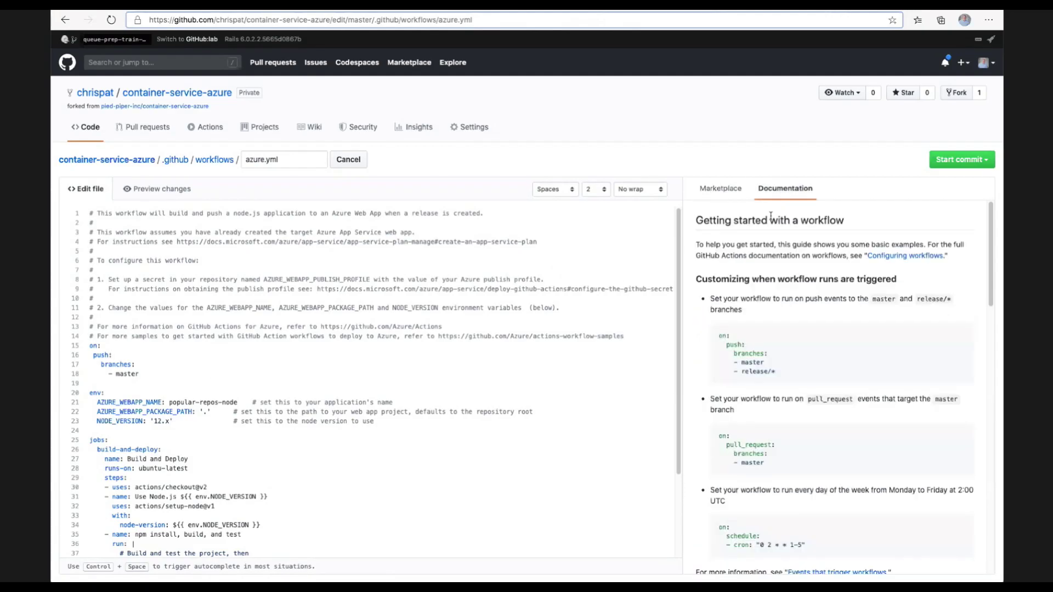
left_click(958, 160)
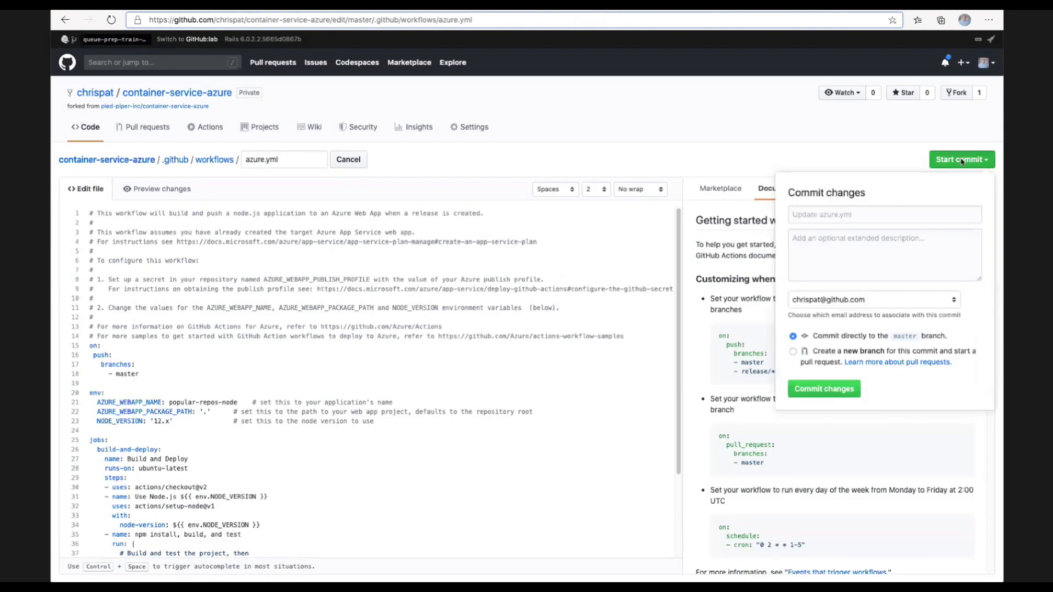
left_click(827, 395)
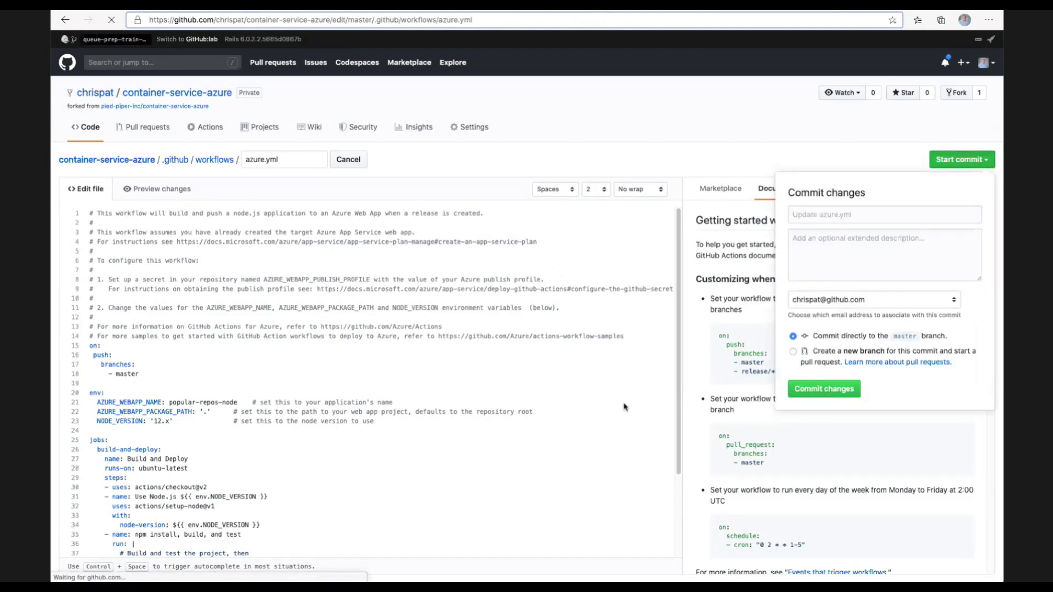
- Open the Build and Deploy job of the "Update azure.yml" workflow run
left_click(202, 128)
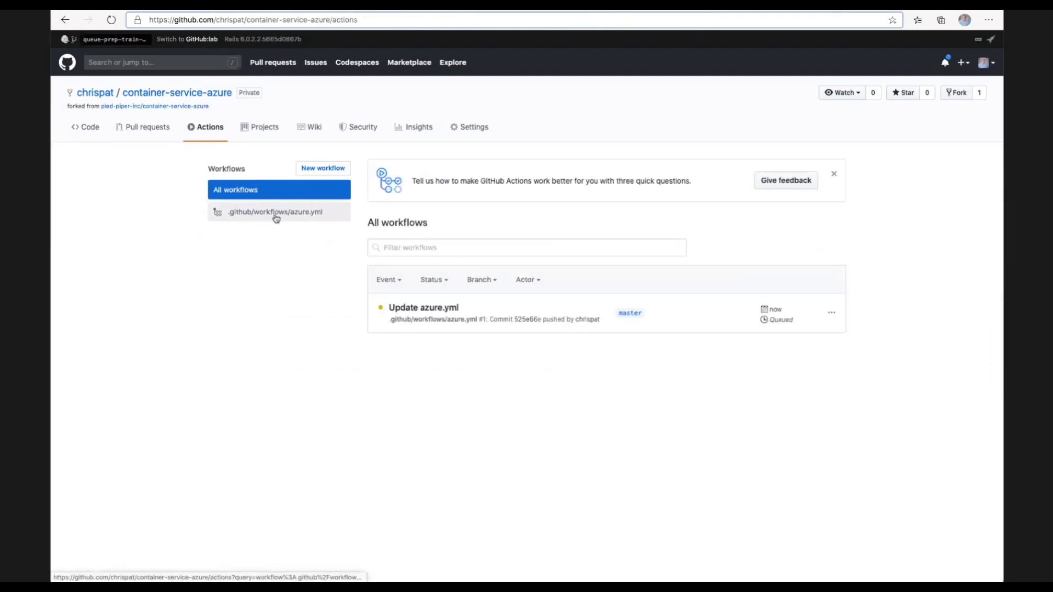
left_click(418, 310)
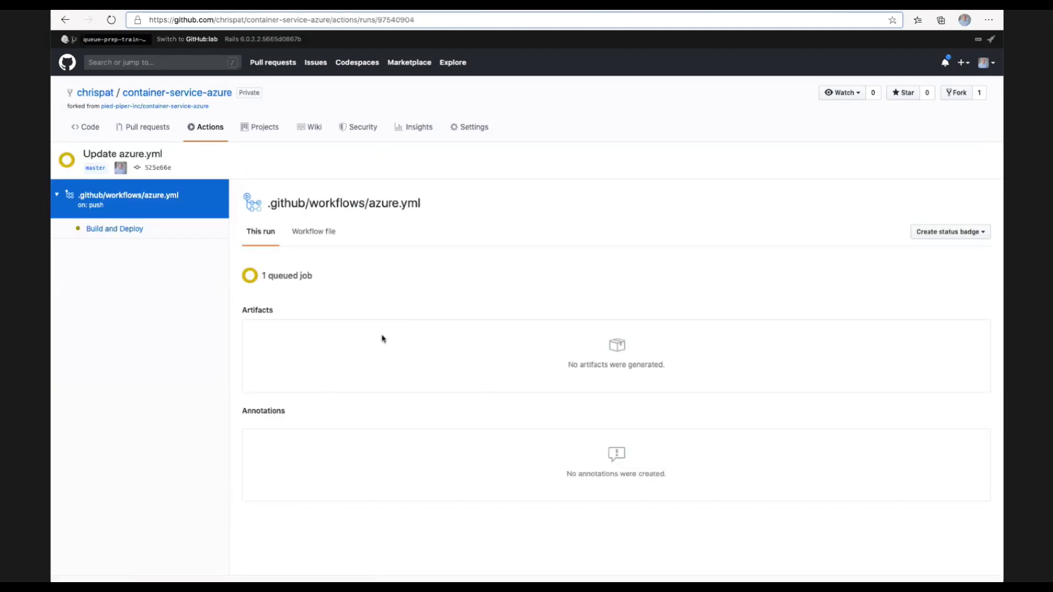
left_click(112, 230)
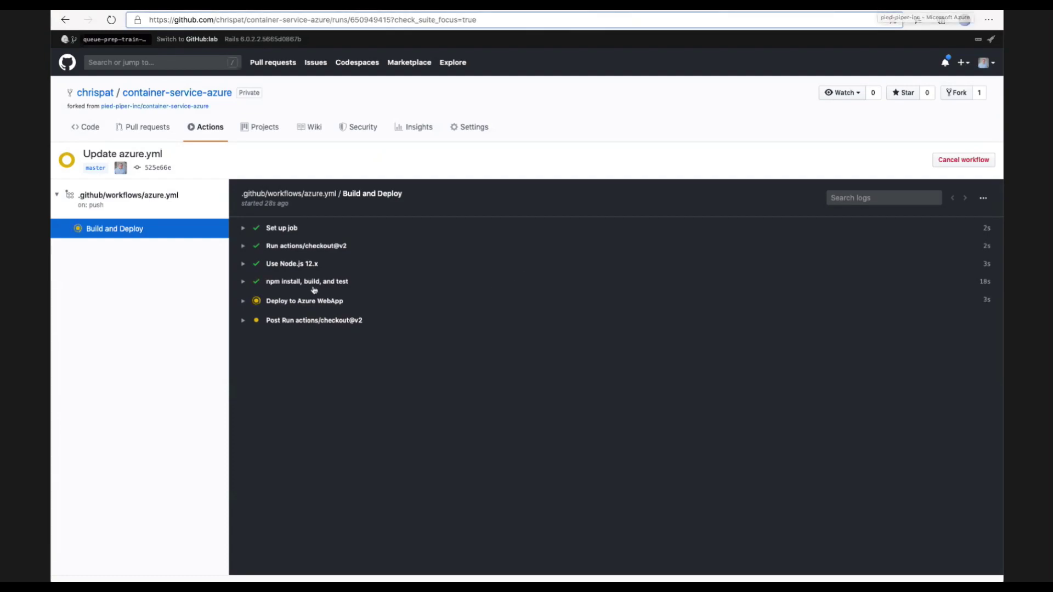
- Examine the log of the "npm install, build, and test" step and collapse it
left_click(242, 283)
scroll(323, 394, "down", 5)
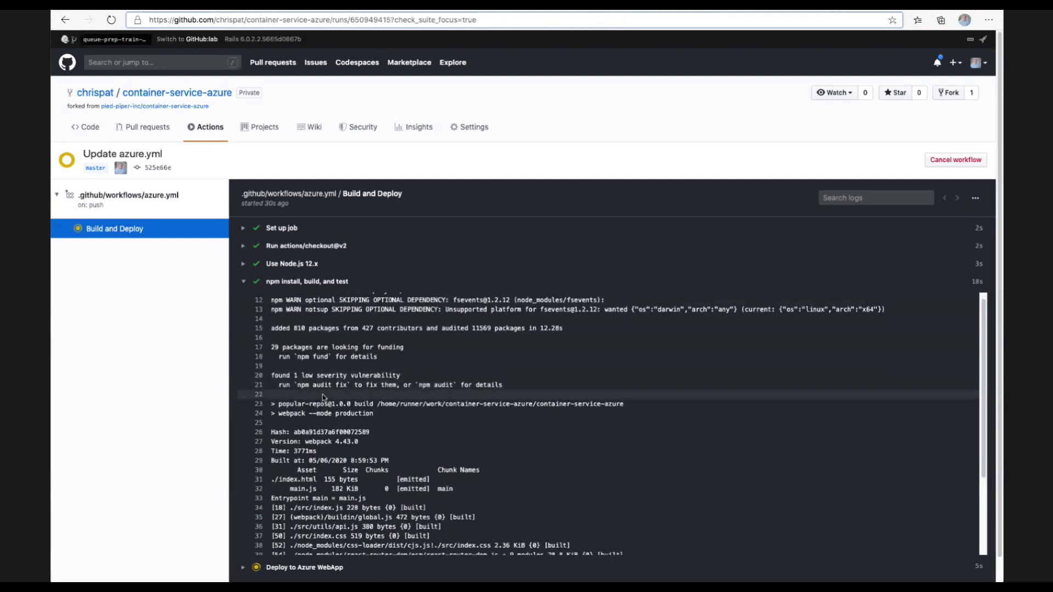
scroll(323, 393, "down", 1)
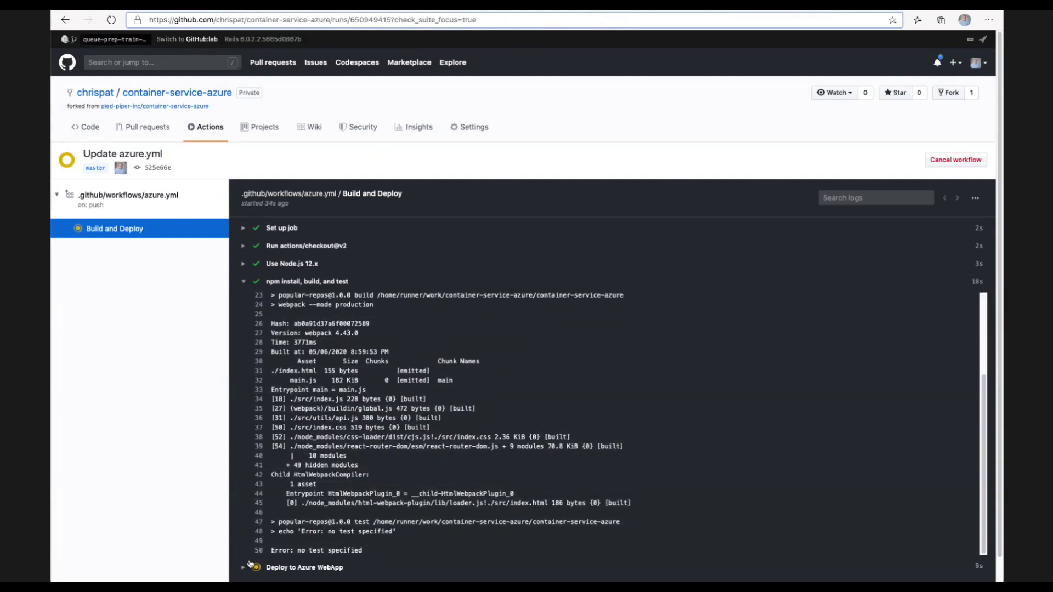
left_click(243, 281)
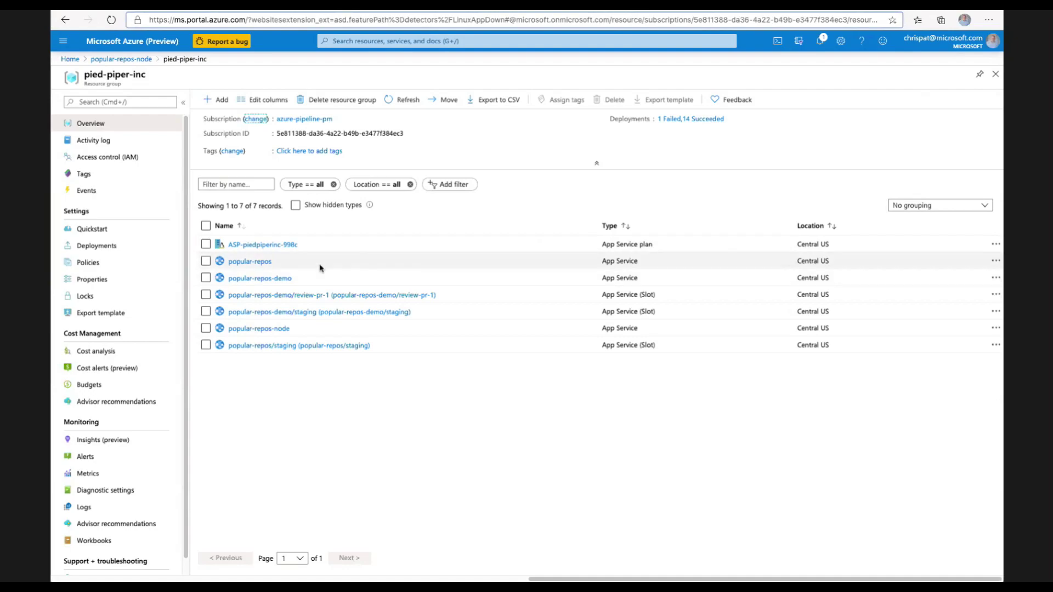
- Open the popular-repos-node app service in the Azure portal and view popular-repos-node.azurewebsites.net in a new browser tab
left_click(258, 329)
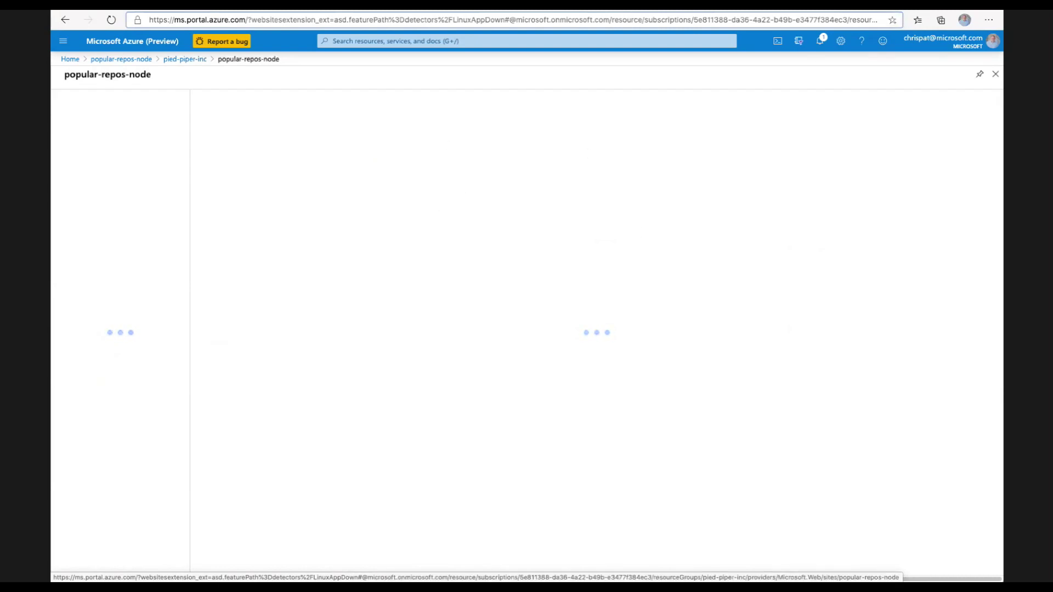
key("super+t")
type("popular-repos-staging.azurewebsites.net")
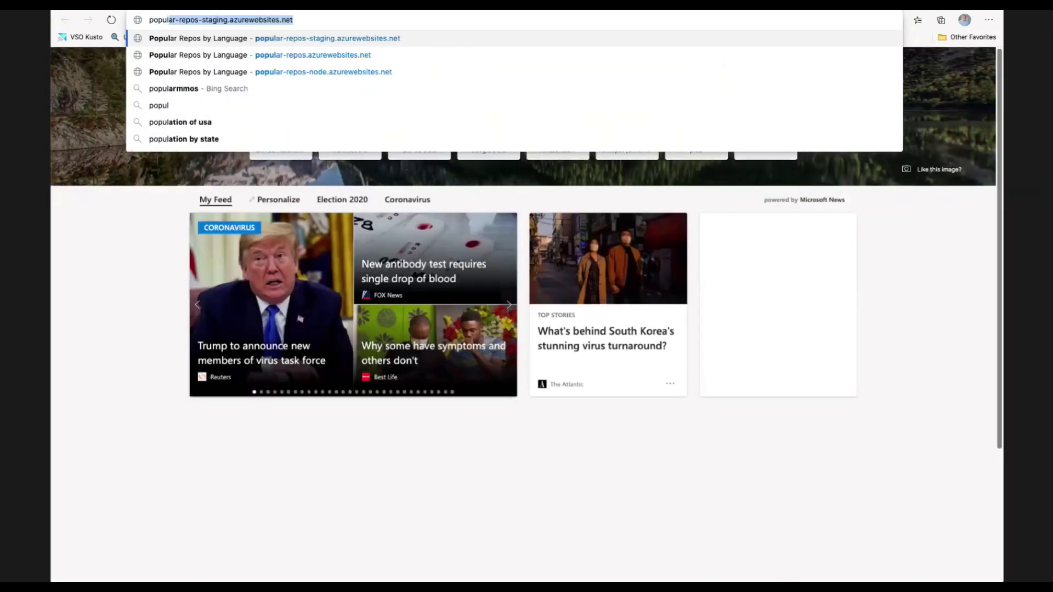
key("Right")
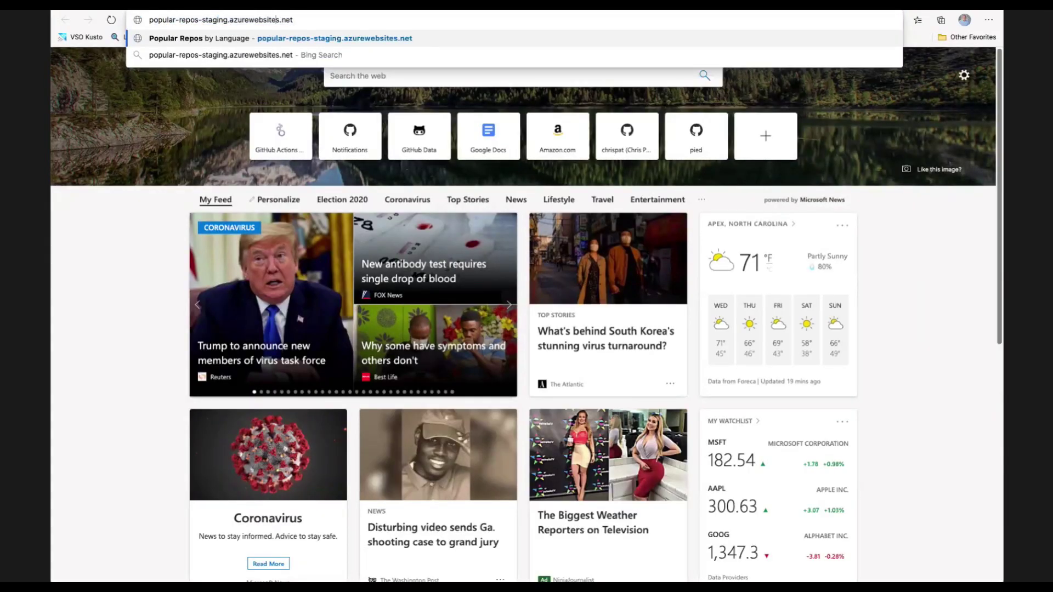
key("BackSpace")
key("BackSpace")
key("BackSpace")
key("BackSpace")
key("BackSpace")
key("BackSpace")
key("BackSpace")
type("node")
key("Return")
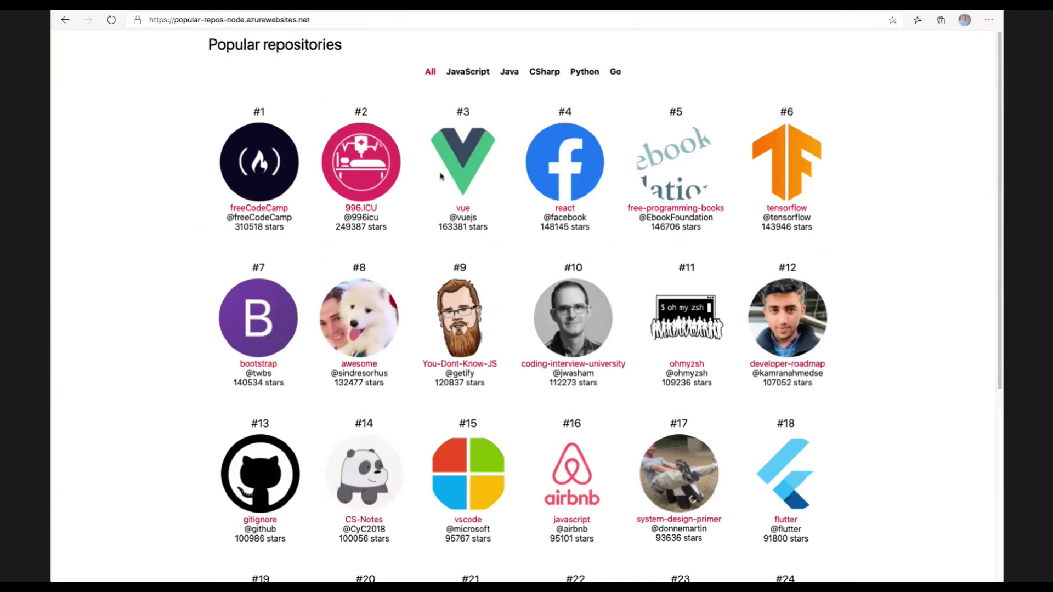
scroll(397, 292, "down", 1)
scroll(396, 292, "up", 1)
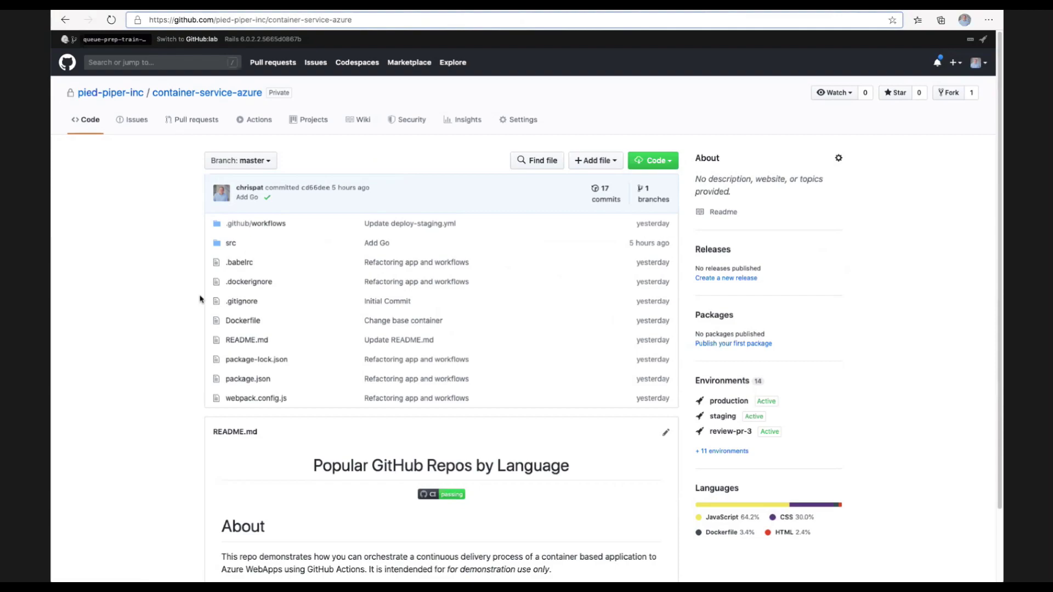
- View the Dockerfile in the pied-piper-inc/container-service-azure repository and return to the repository's file list
left_click(250, 321)
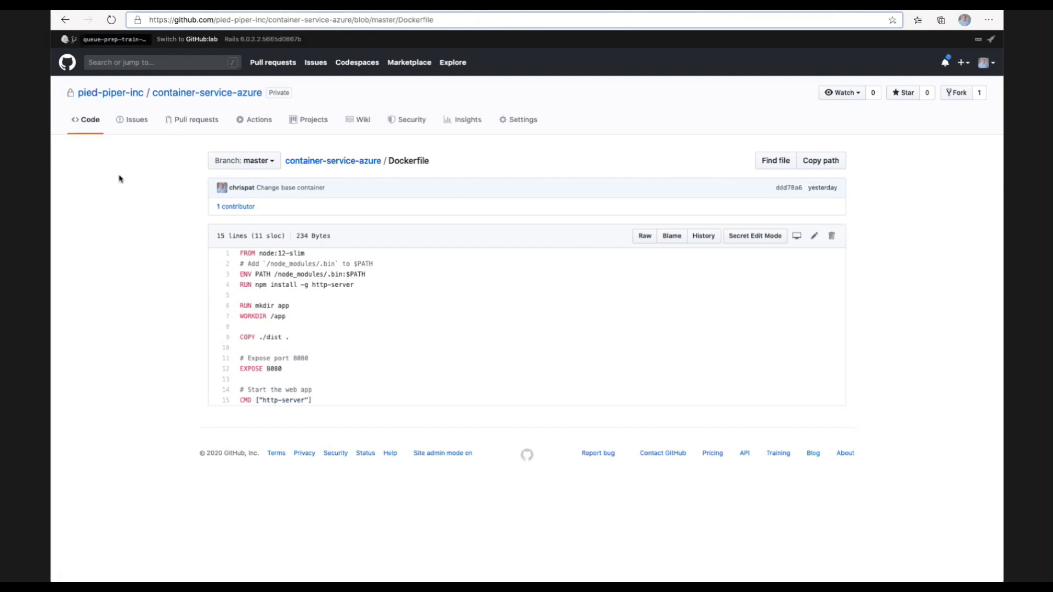
left_click(87, 119)
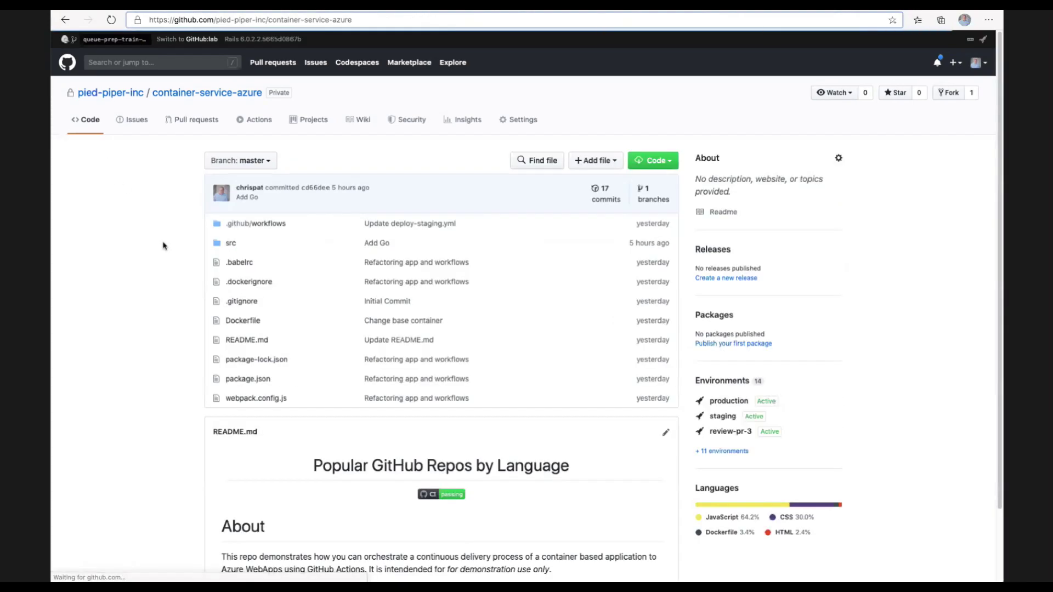
- View the workflow files in .github/workflows, return to the repository's file list and open src/components/home.js
left_click(260, 224)
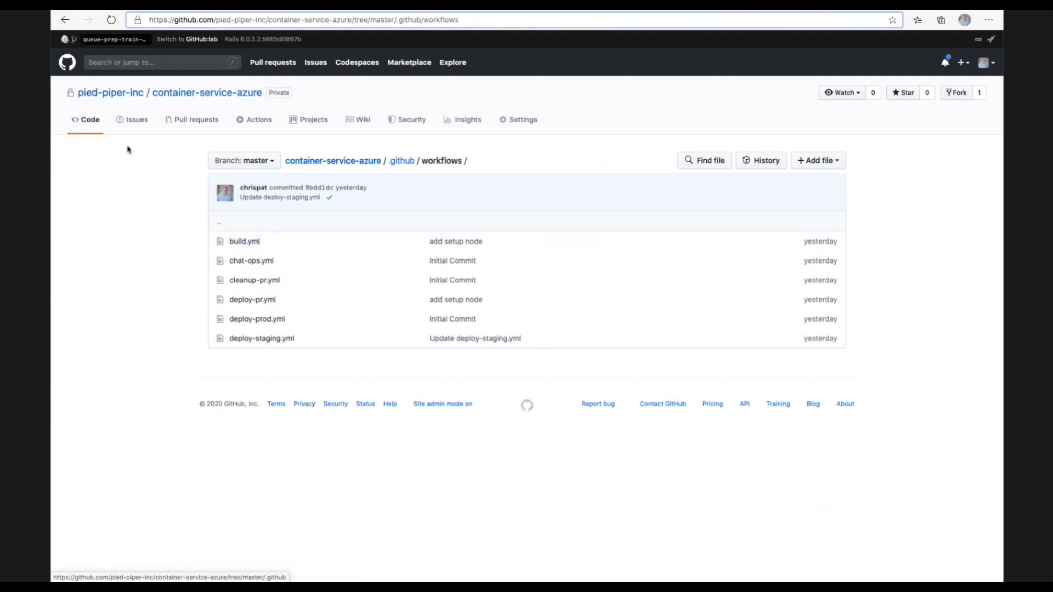
left_click(86, 123)
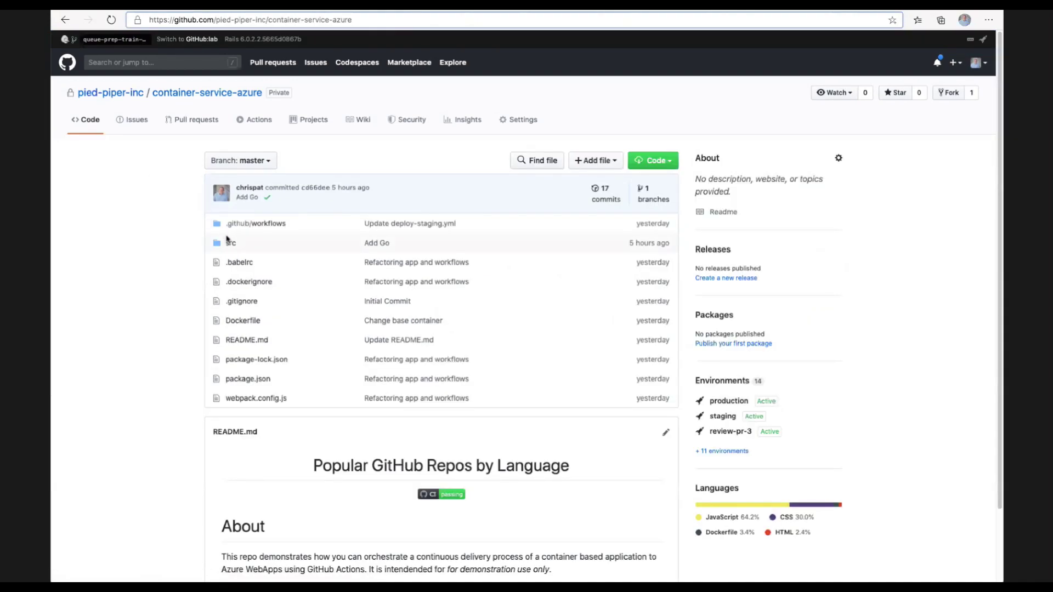
left_click(230, 243)
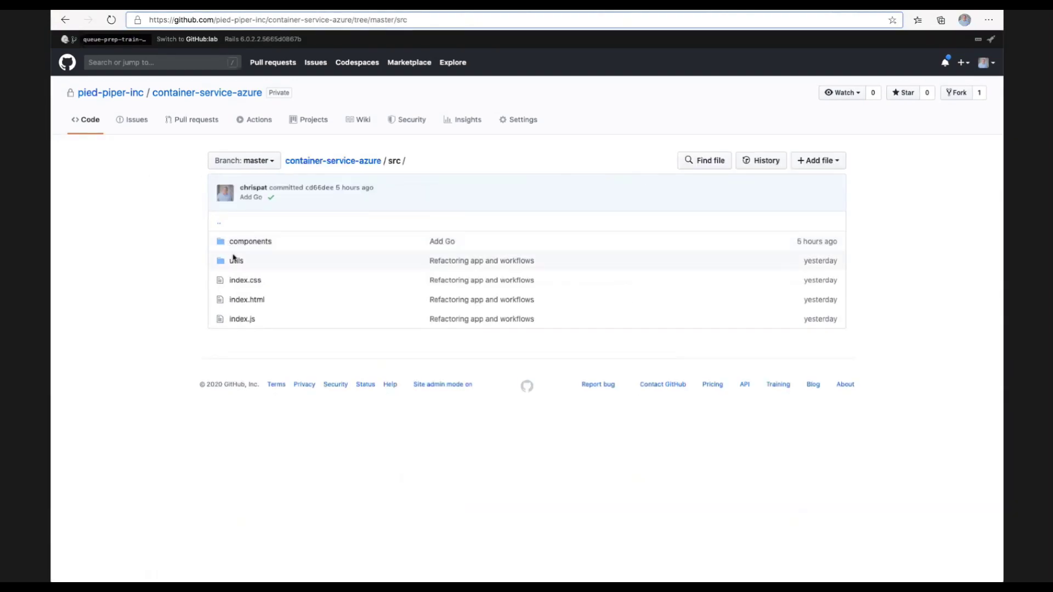
left_click(239, 241)
left_click(249, 265)
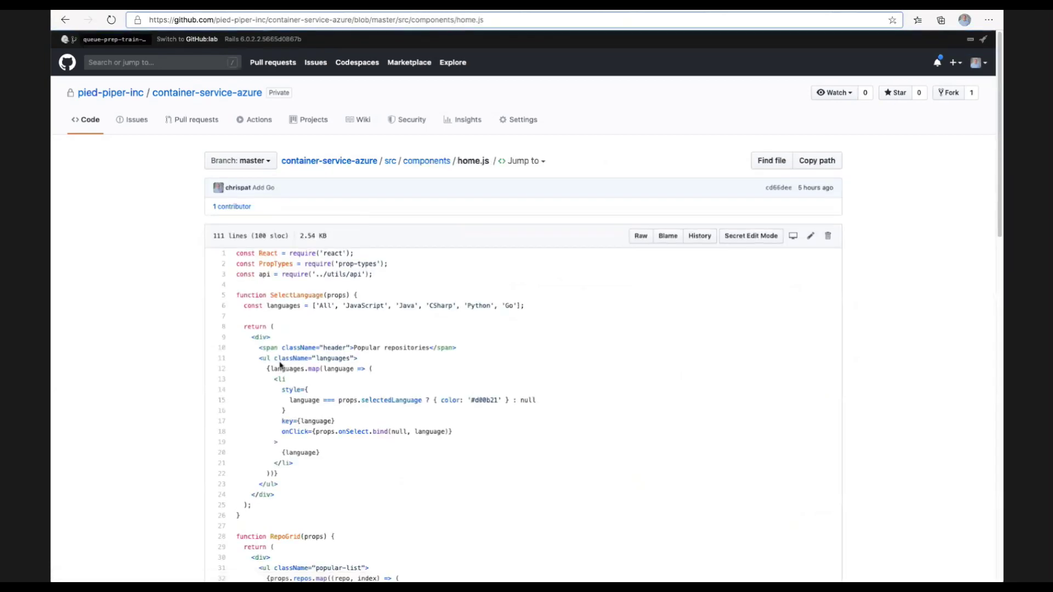
scroll(792, 278, "down", 1)
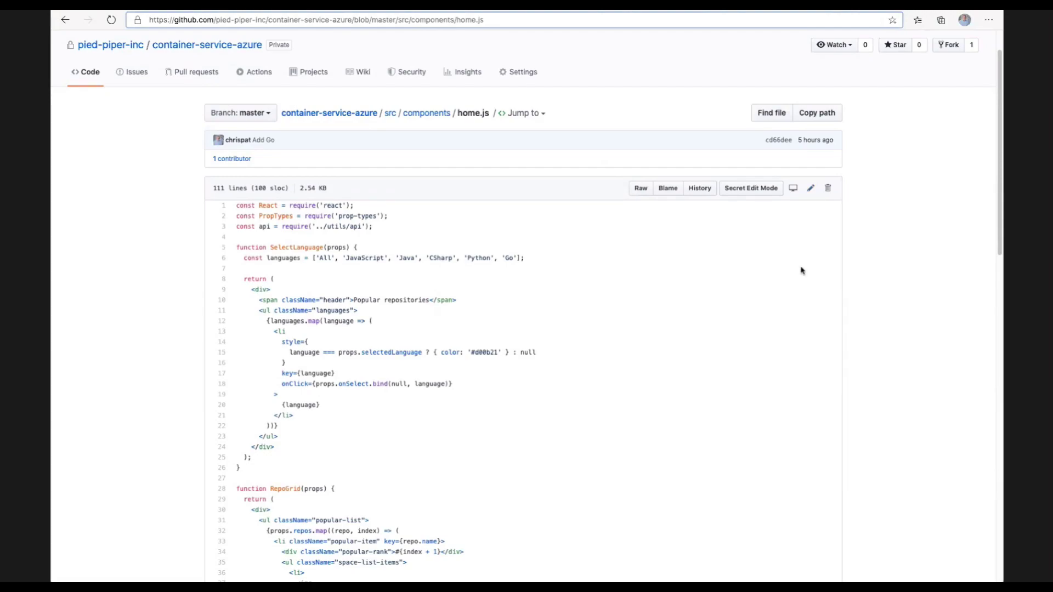
scroll(801, 269, "down", 1)
- Edit home.js to add 'Ruby' after 'All' in the languages array of the SelectLanguage function
left_click(810, 175)
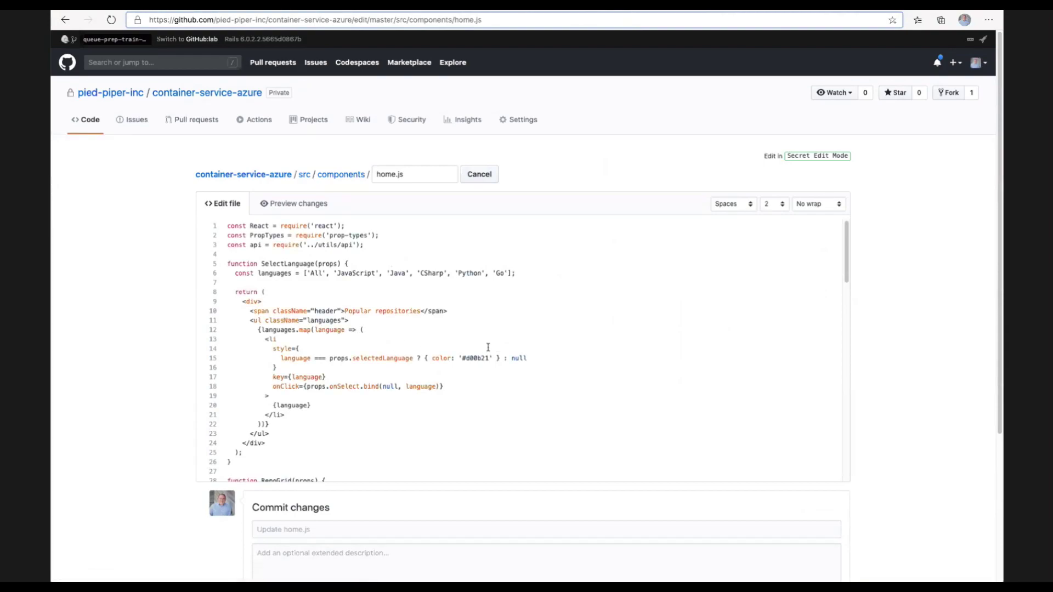
left_click(329, 273)
type("'Ruby'")
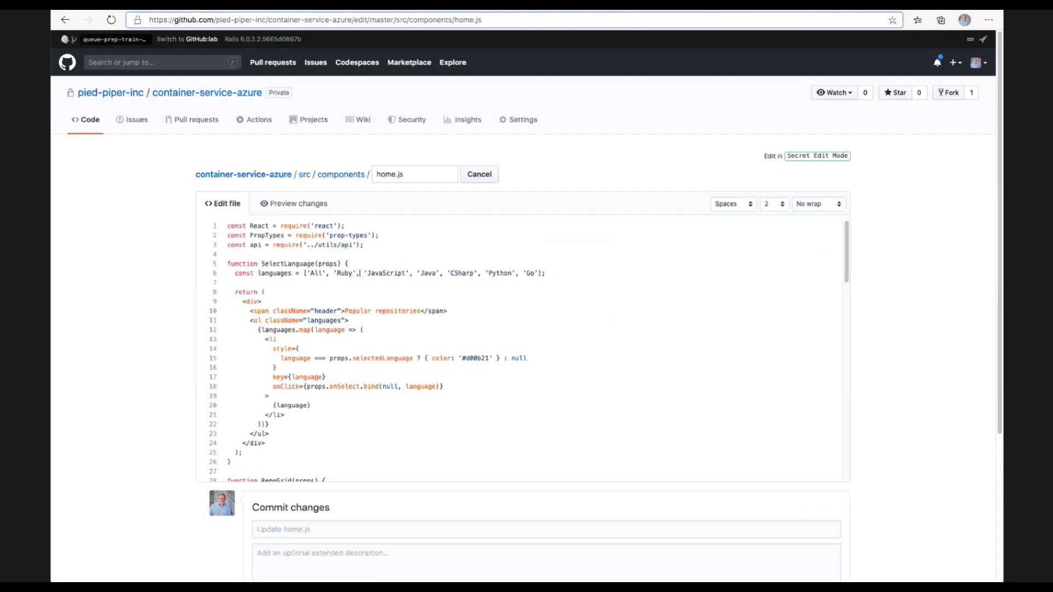
- Set the home.js change to be committed to a new branch named adding-ruby with a pull request
scroll(447, 353, "down", 3)
scroll(447, 352, "down", 9)
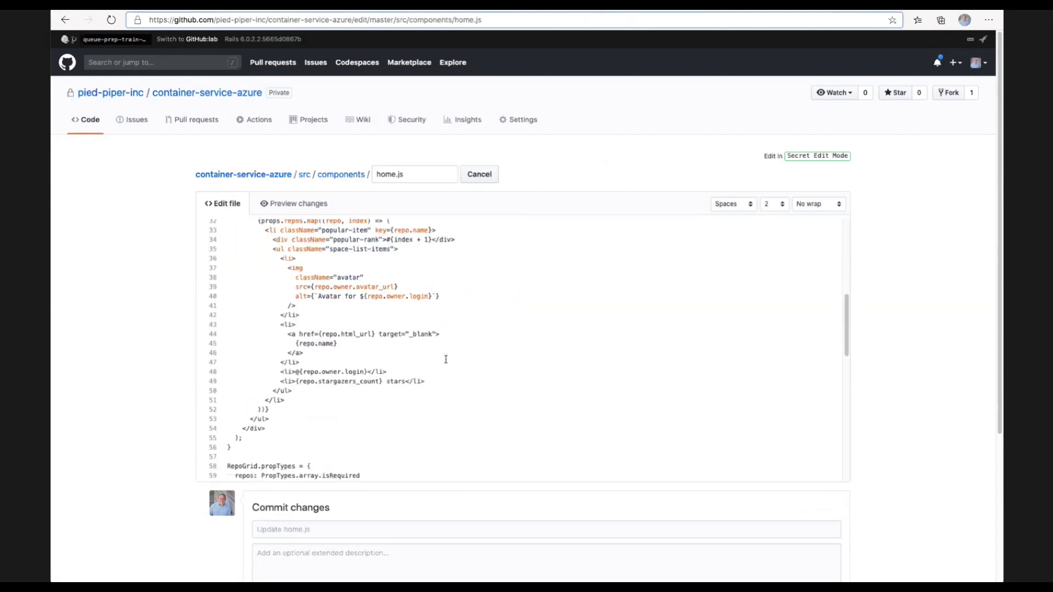
scroll(955, 415, "down", 3)
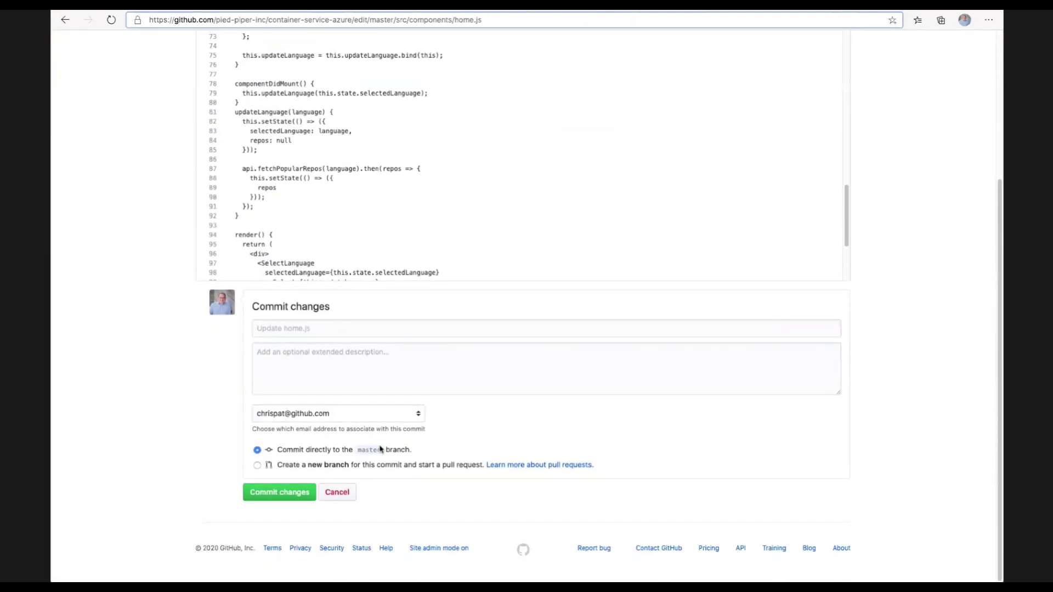
left_click(257, 464)
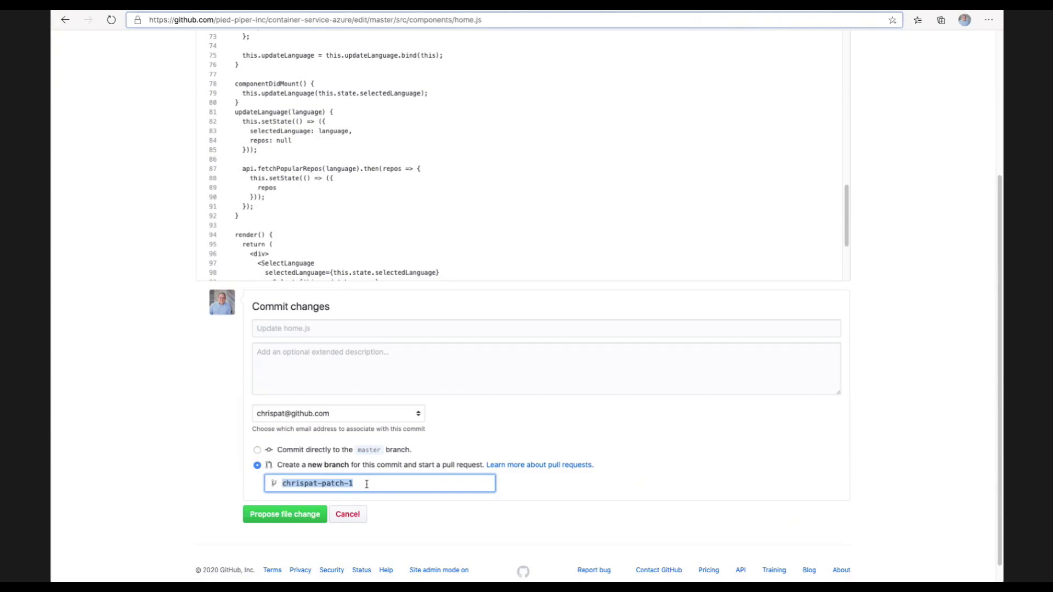
type("adding-ruby")
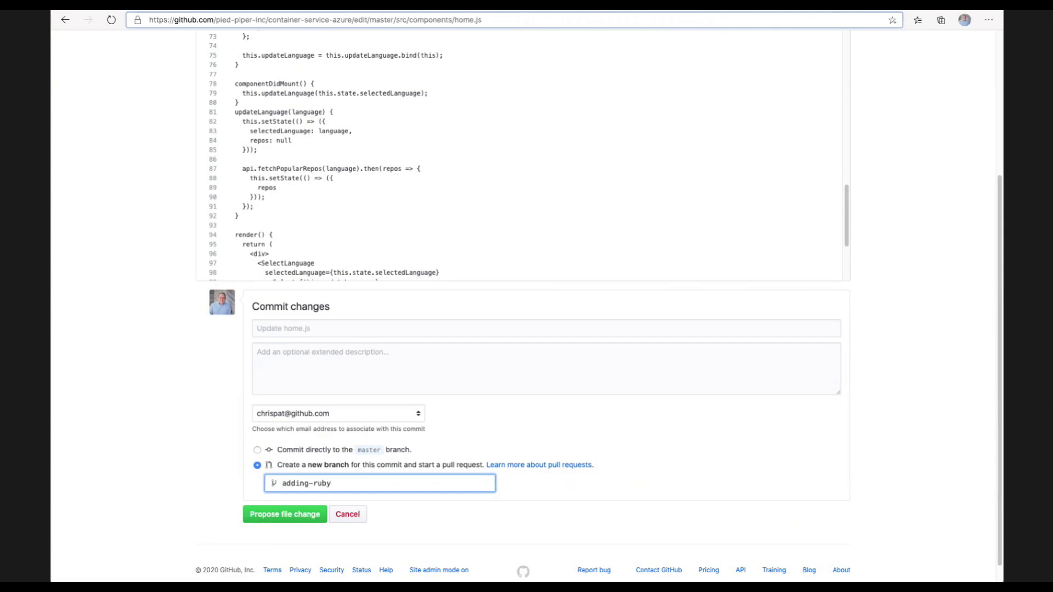
- Propose the change as "Add Ruby" with the description ":octocat: was sad that ruby was not represented" and create the pull request
left_click(318, 332)
type("Add ")
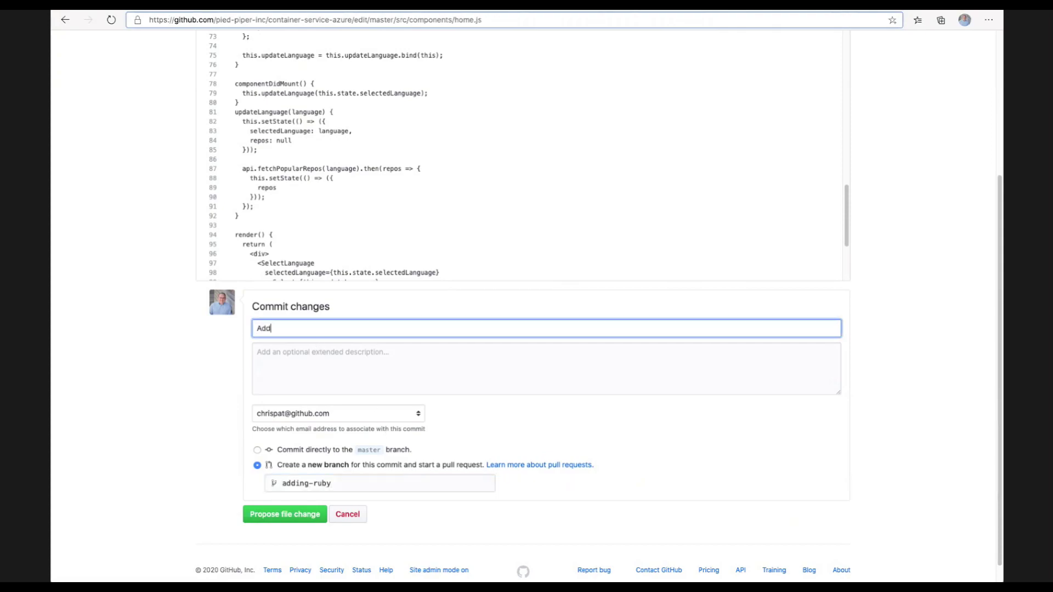
type("Ruby")
key("Tab")
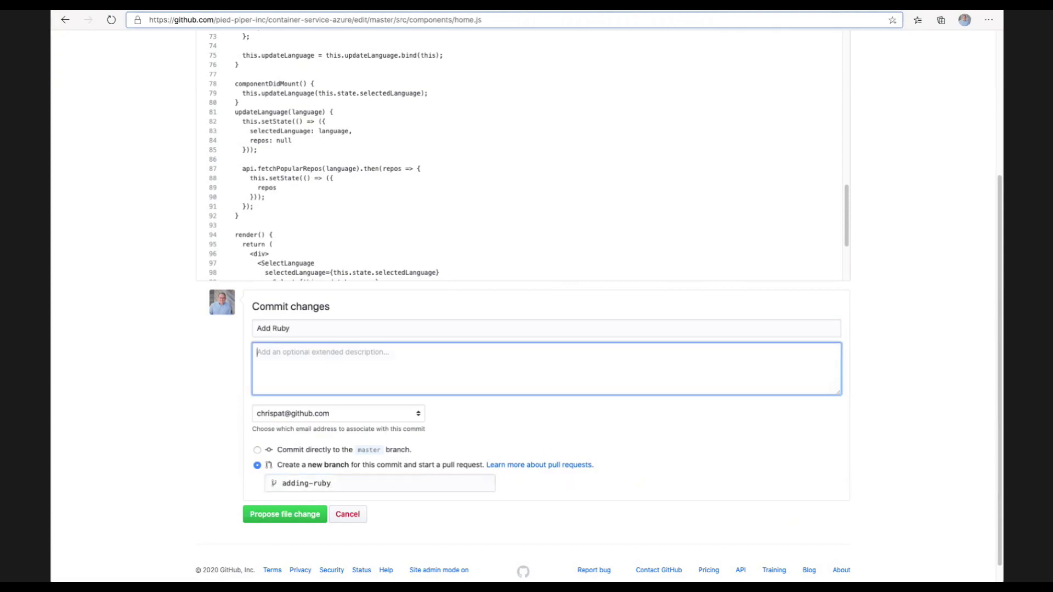
type(":")
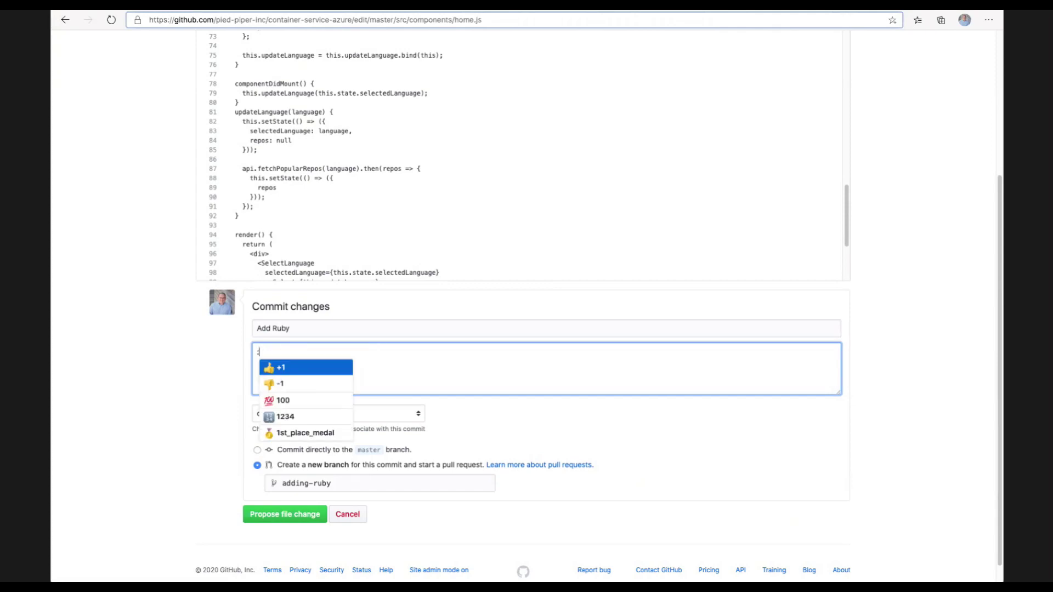
type("octocat: was sad that ruby was not represented")
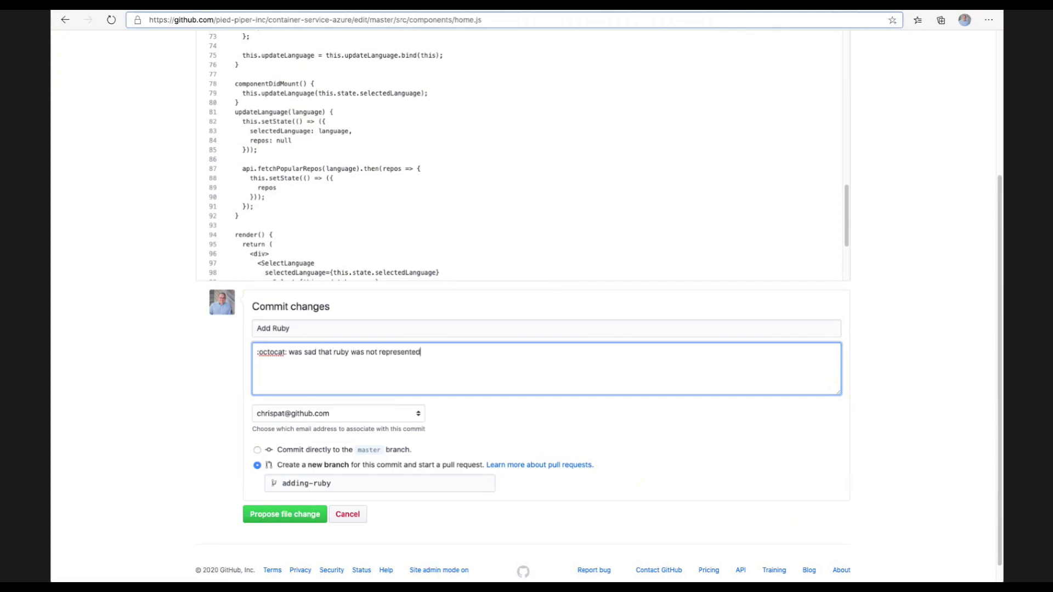
left_click(283, 514)
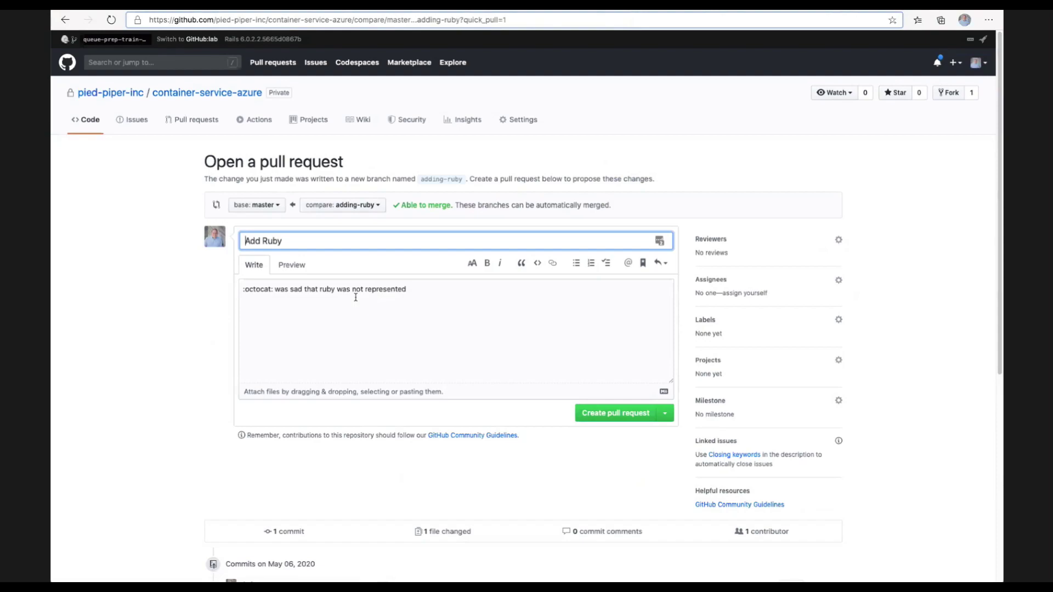
left_click(599, 415)
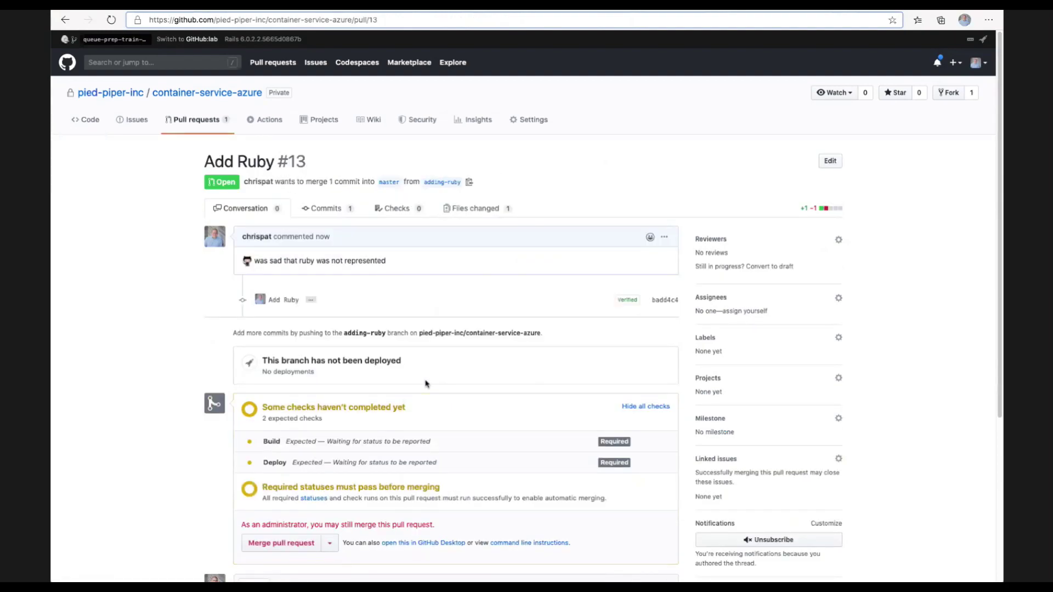
- View the details of the pull request's "Deploy to Azure for Review / Build" check in a new browser tab
scroll(442, 391, "down", 1)
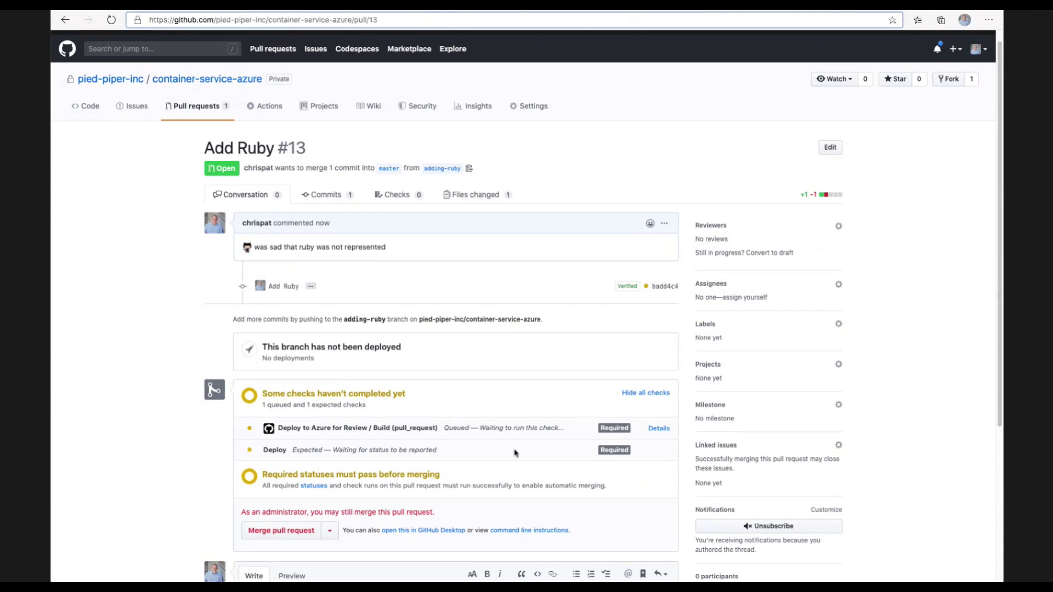
right_click(652, 431)
left_click(707, 437)
left_click(240, 9)
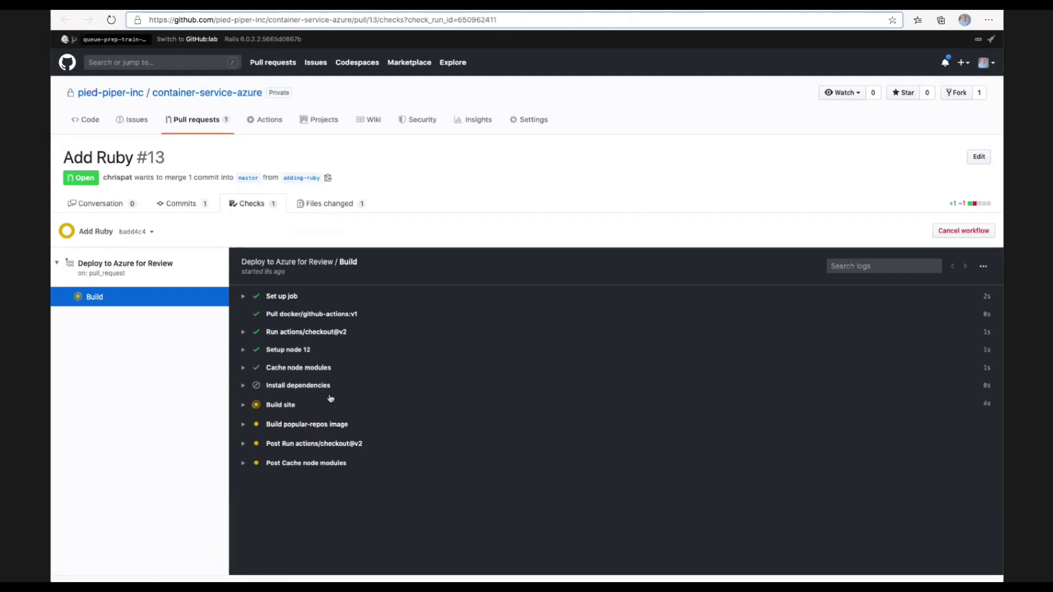
- Open deploy-pr.yml from the repository's .github/workflows folder and examine its name and pull_request trigger
left_click(88, 123)
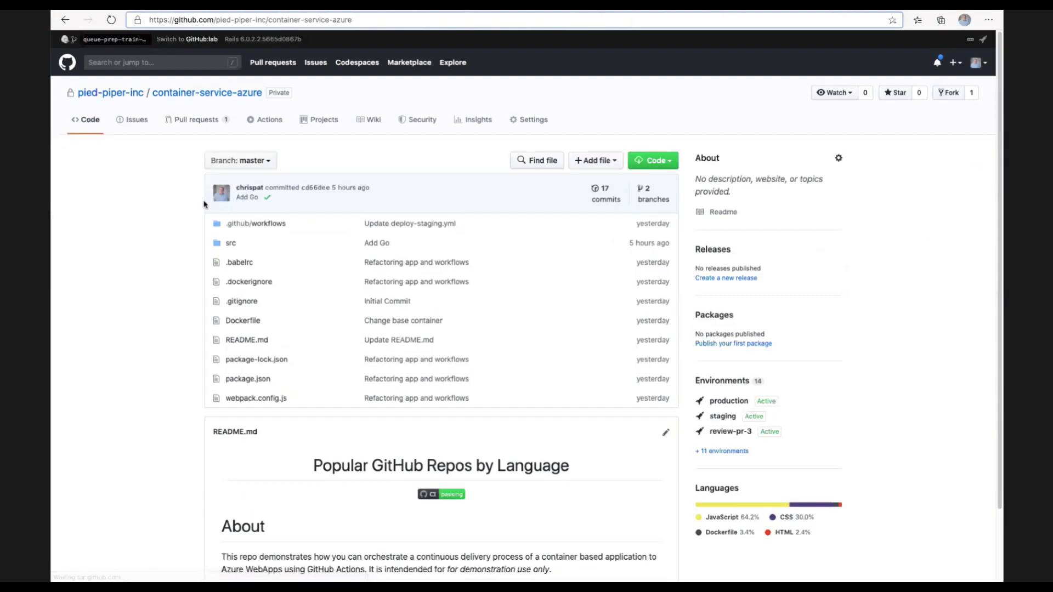
left_click(244, 225)
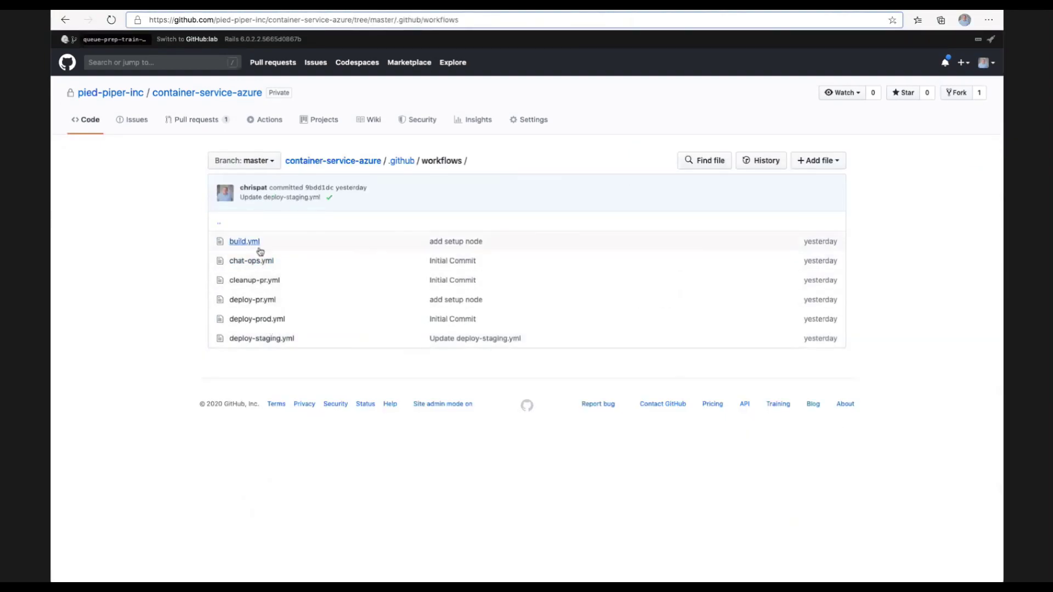
left_click(253, 301)
scroll(338, 408, "down", 1)
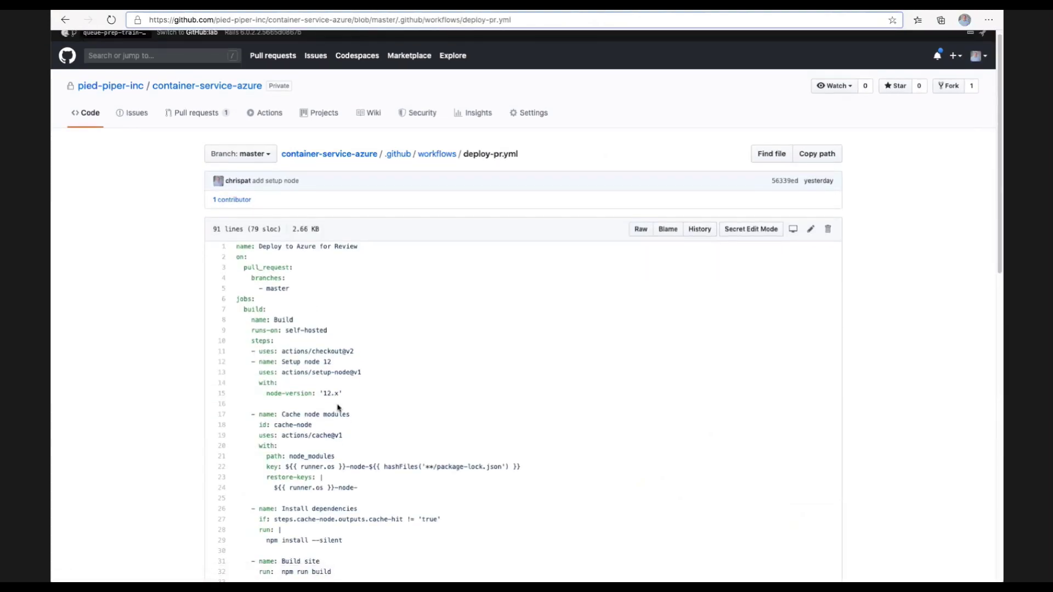
scroll(338, 408, "down", 1)
left_click_drag(359, 176, 262, 176)
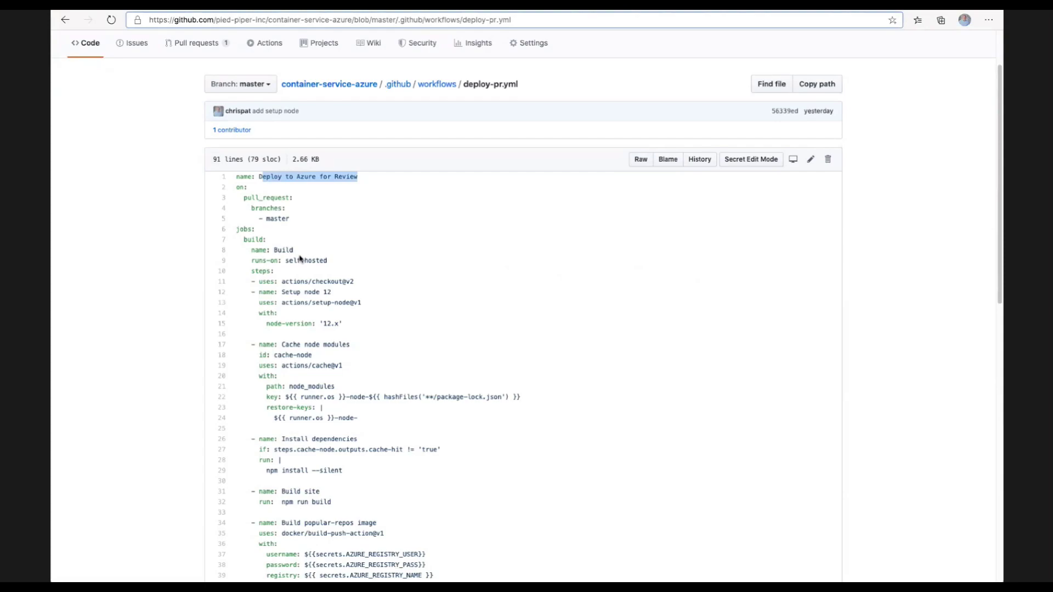
scroll(299, 259, "down", 1)
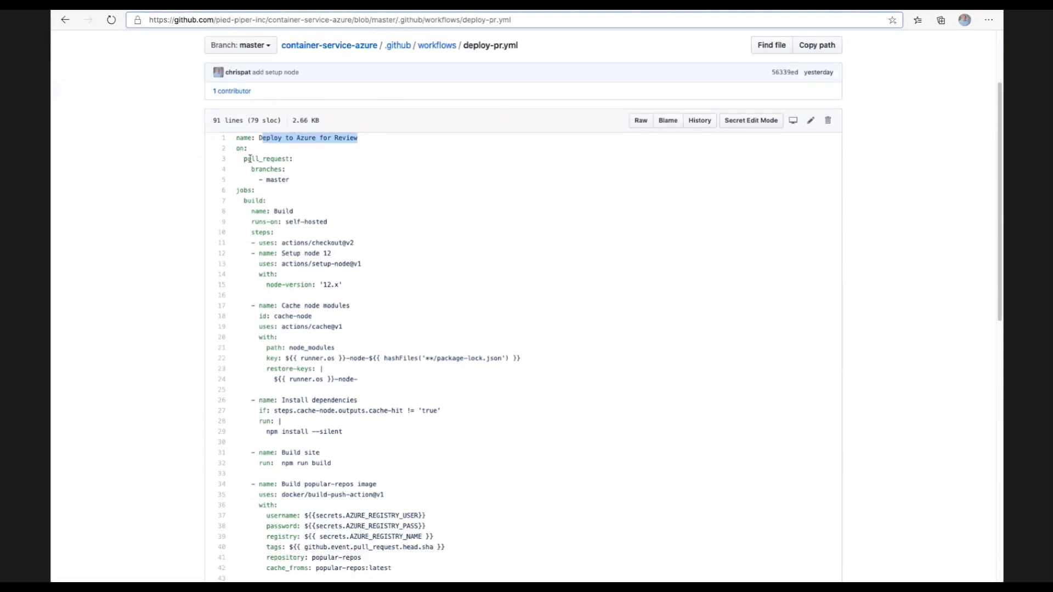
left_click(245, 160)
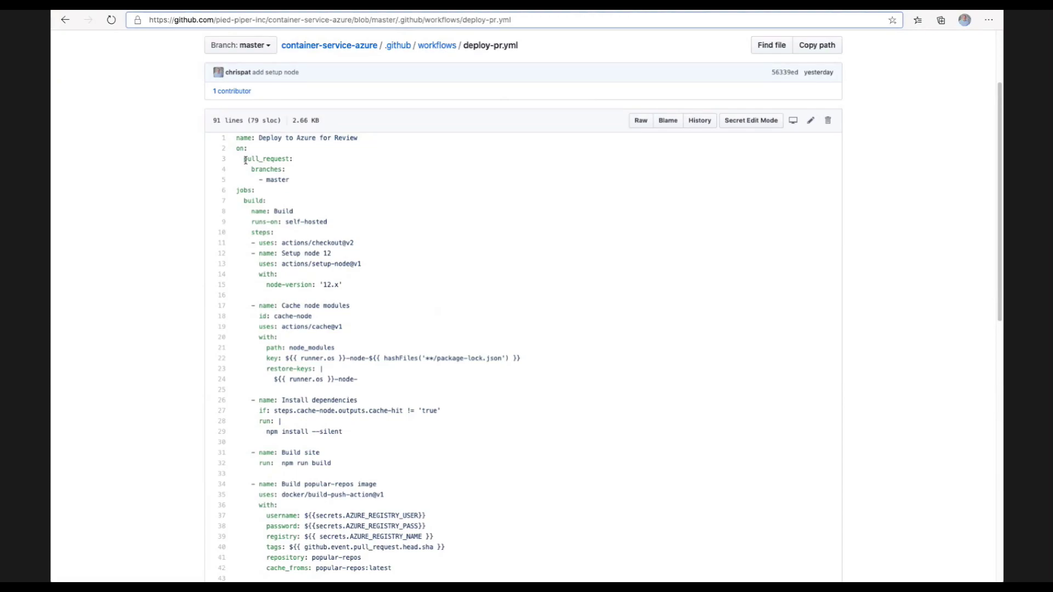
- Examine the package-lock.json cache key and the conditional "Install dependencies" step in the build job of deploy-pr.yml
scroll(319, 323, "down", 1)
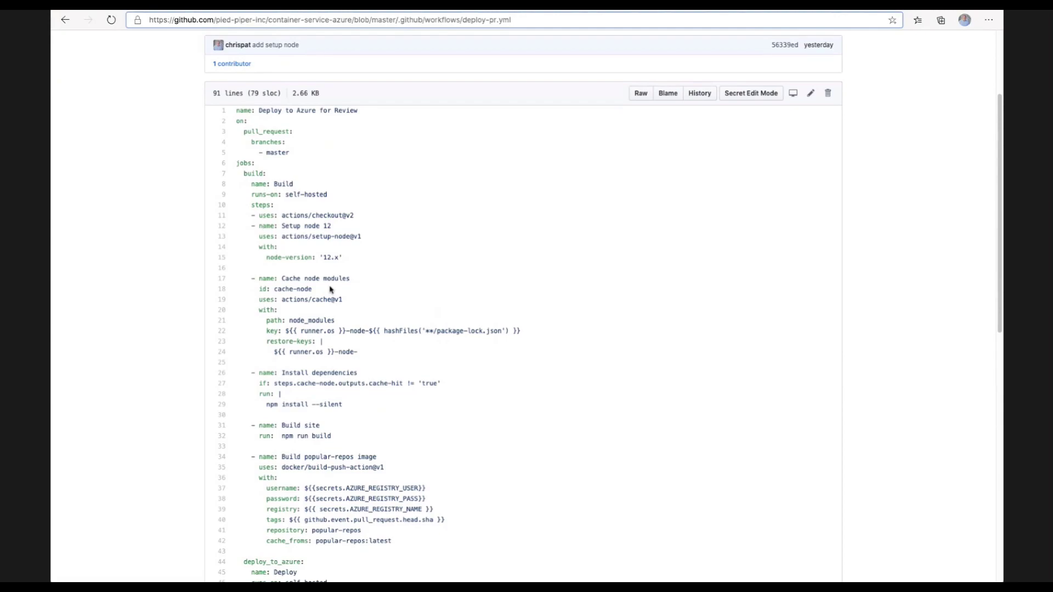
scroll(332, 319, "down", 1)
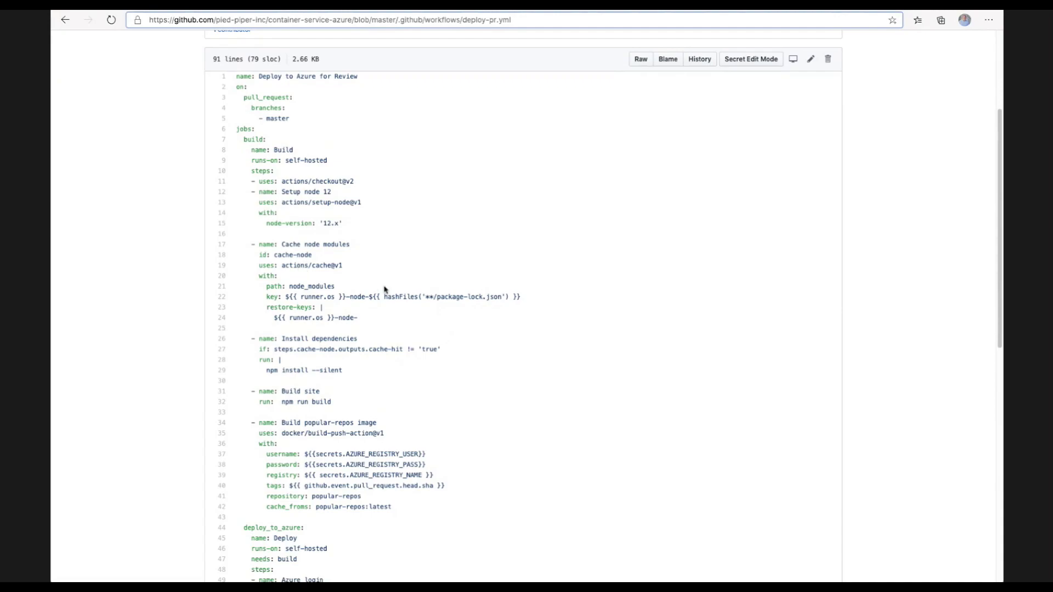
left_click_drag(509, 297, 418, 297)
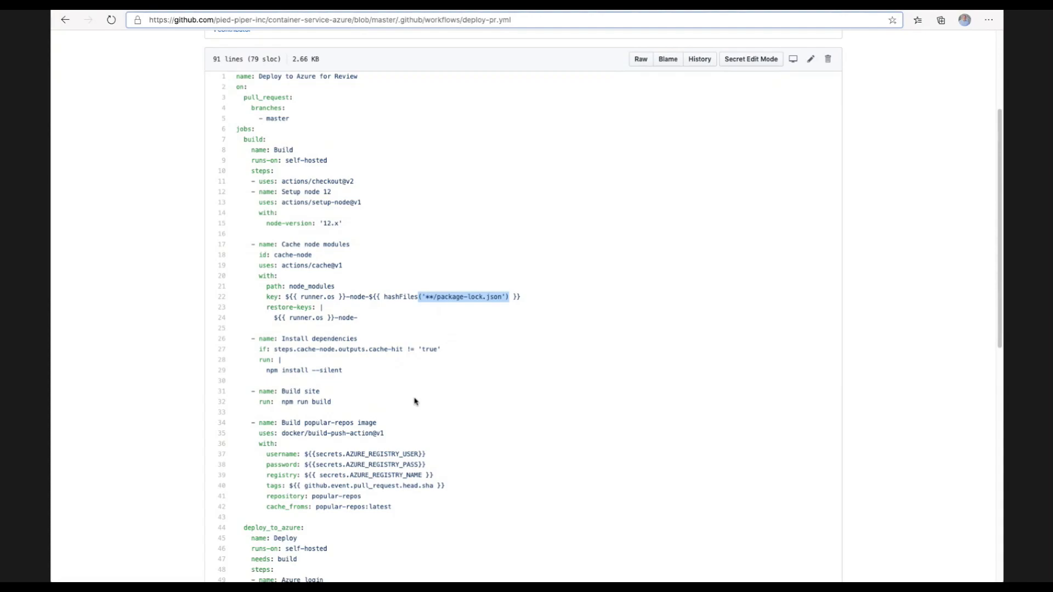
scroll(414, 401, "down", 1)
left_click_drag(357, 354, 251, 319)
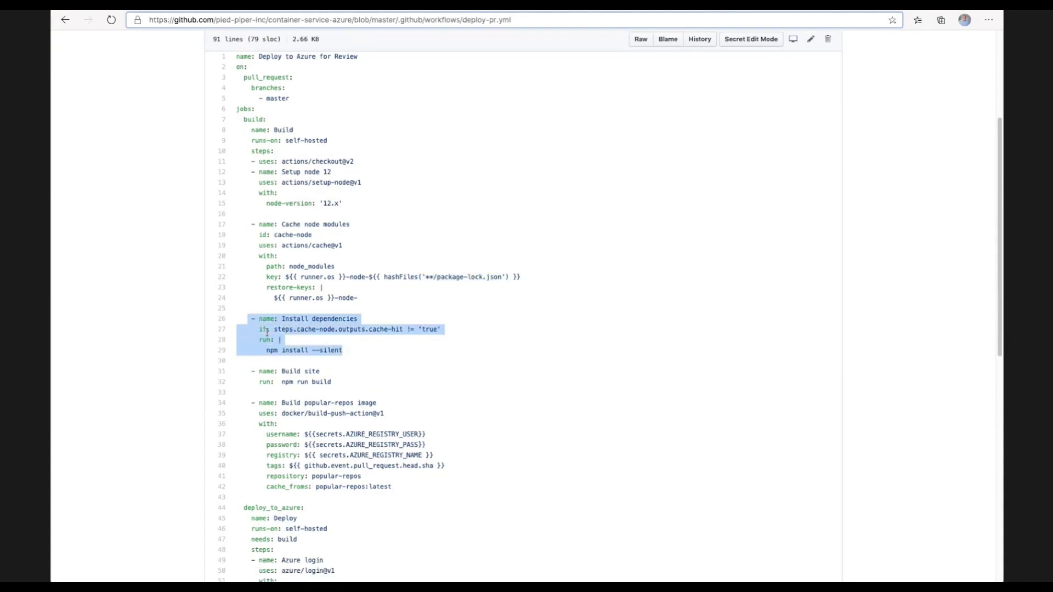
left_click(267, 333)
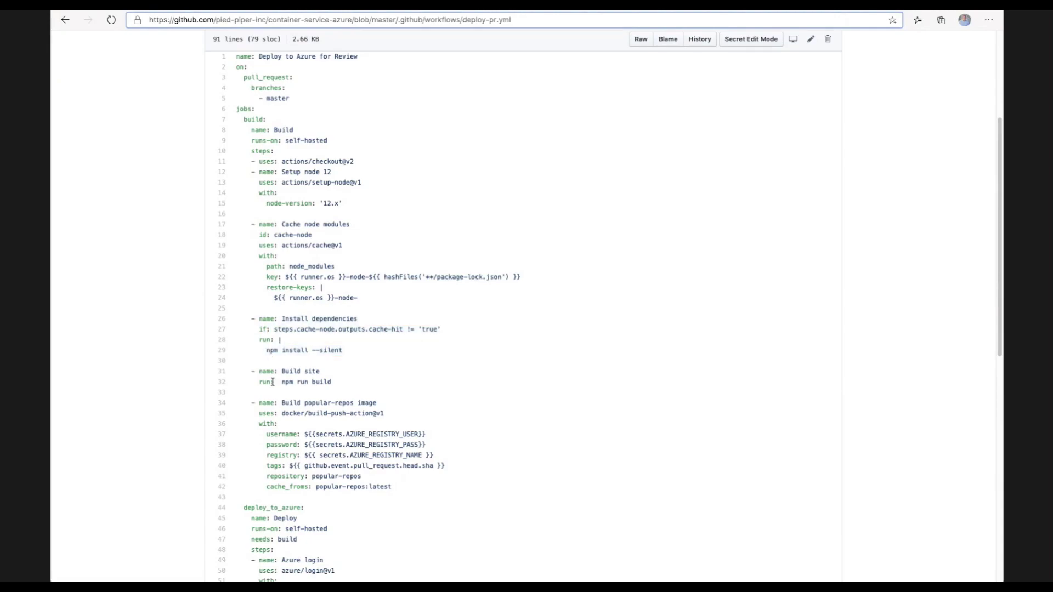
triple_click(335, 329)
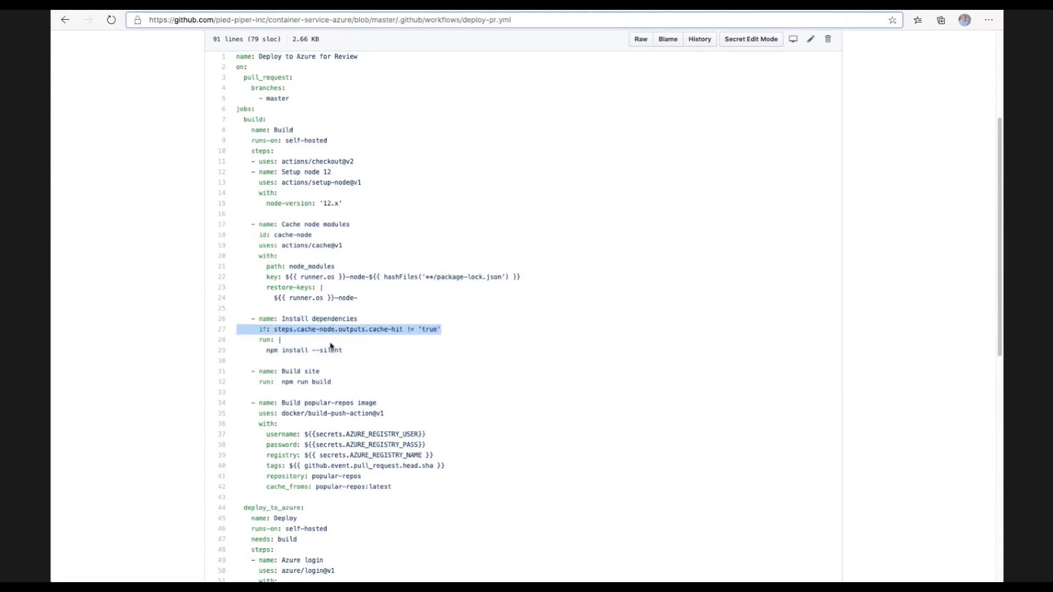
triple_click(331, 351)
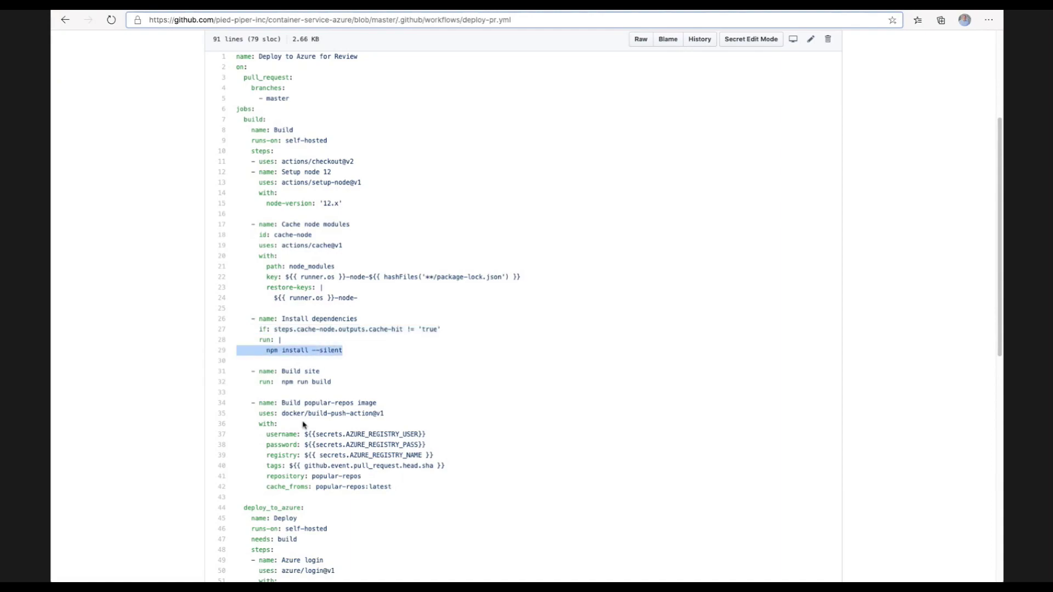
- Examine the "Build popular-repos image" step in deploy-pr.yml, highlighting its whole block and clearing the selection
scroll(304, 424, "down", 2)
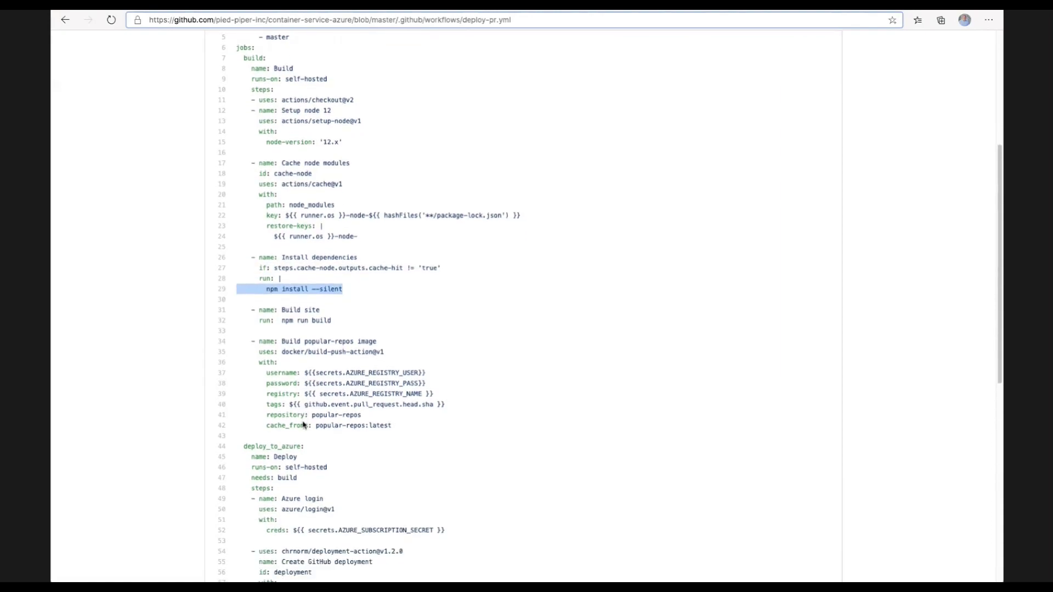
scroll(320, 428, "down", 1)
left_click_drag(409, 412, 233, 331)
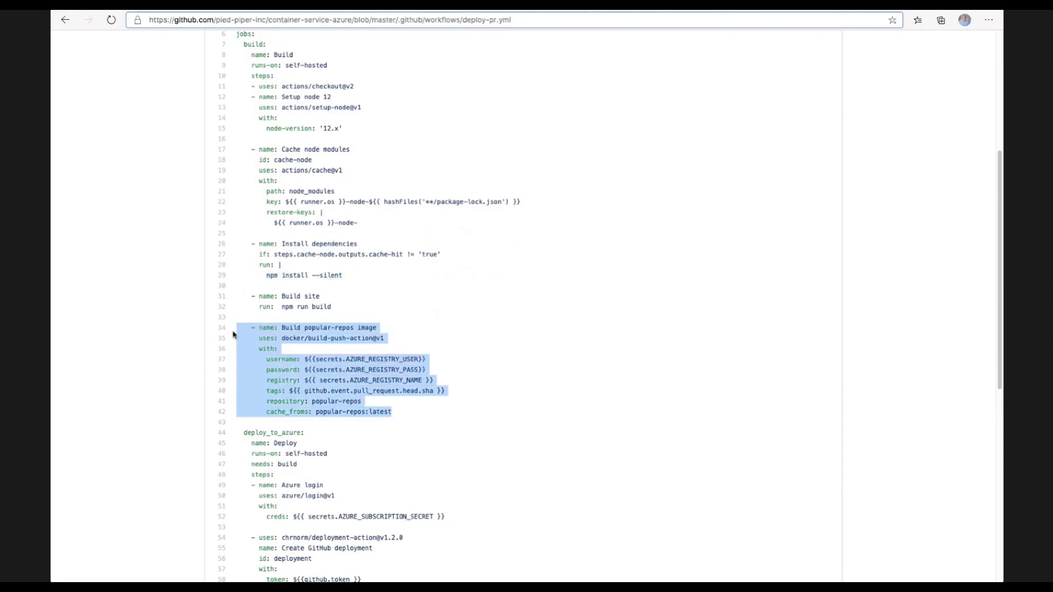
left_click(340, 357)
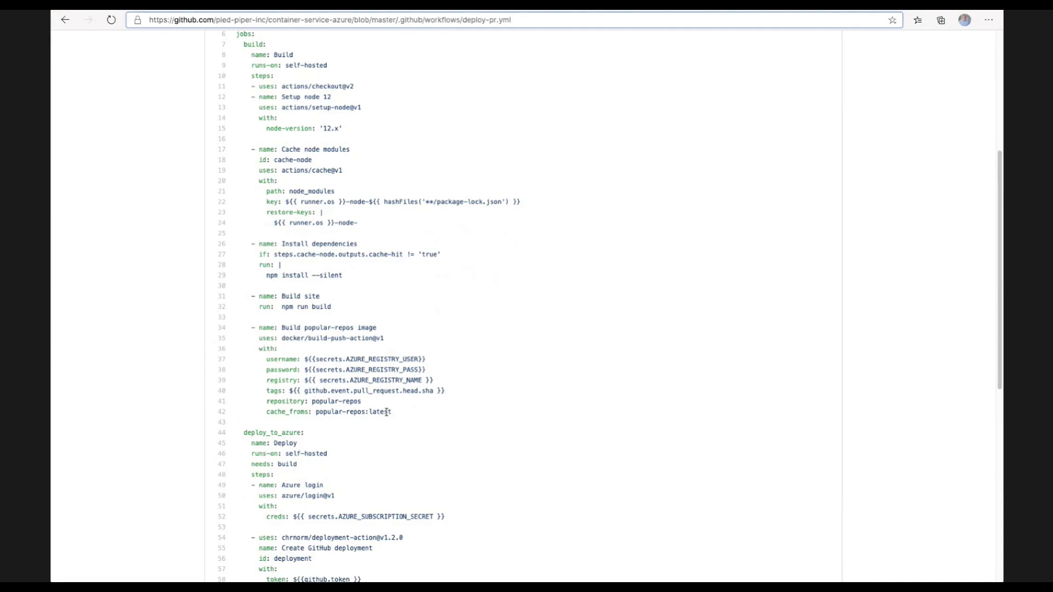
- Examine the deploy_to_azure job in deploy-pr.yml and return to the check status of the Add Ruby pull request
scroll(387, 412, "down", 4)
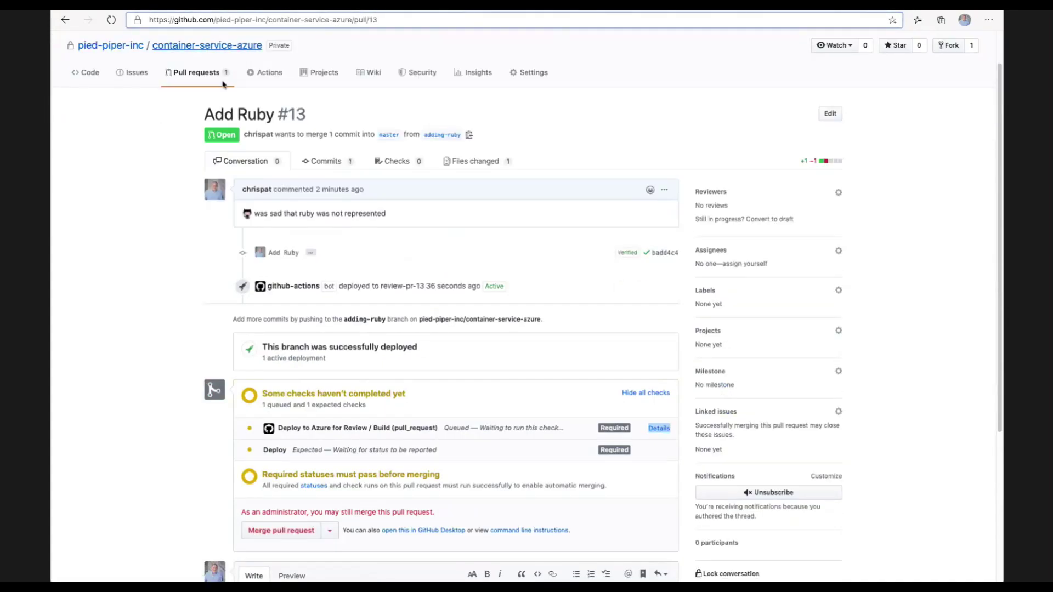
scroll(164, 39, "down", 1)
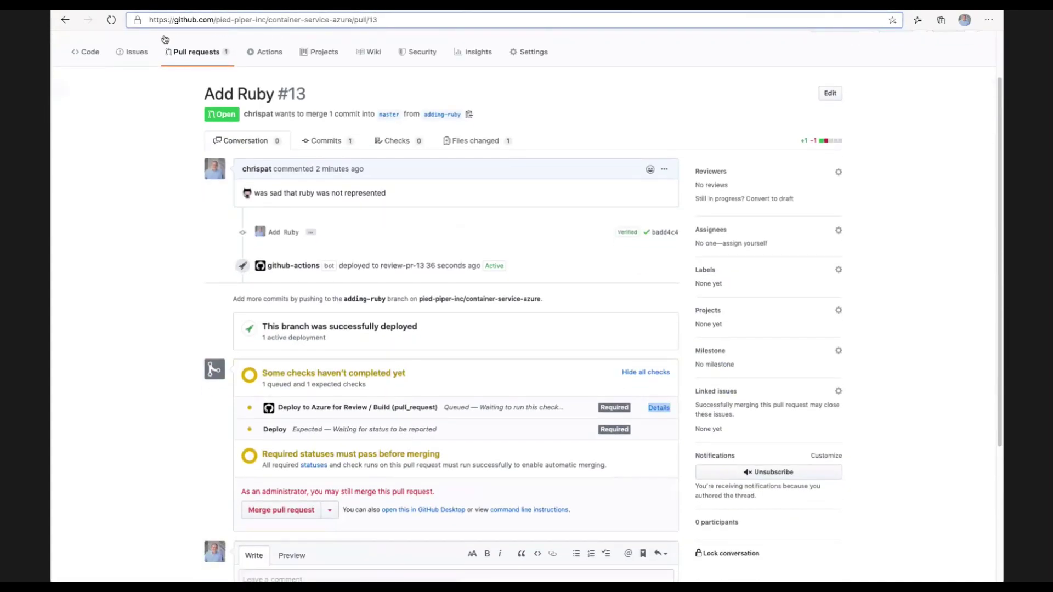
- Open the Add Ruby run of the "Deploy to Azure for Review" workflow from the repository's Actions runs
left_click(110, 20)
key("alt+Left")
left_click(65, 20)
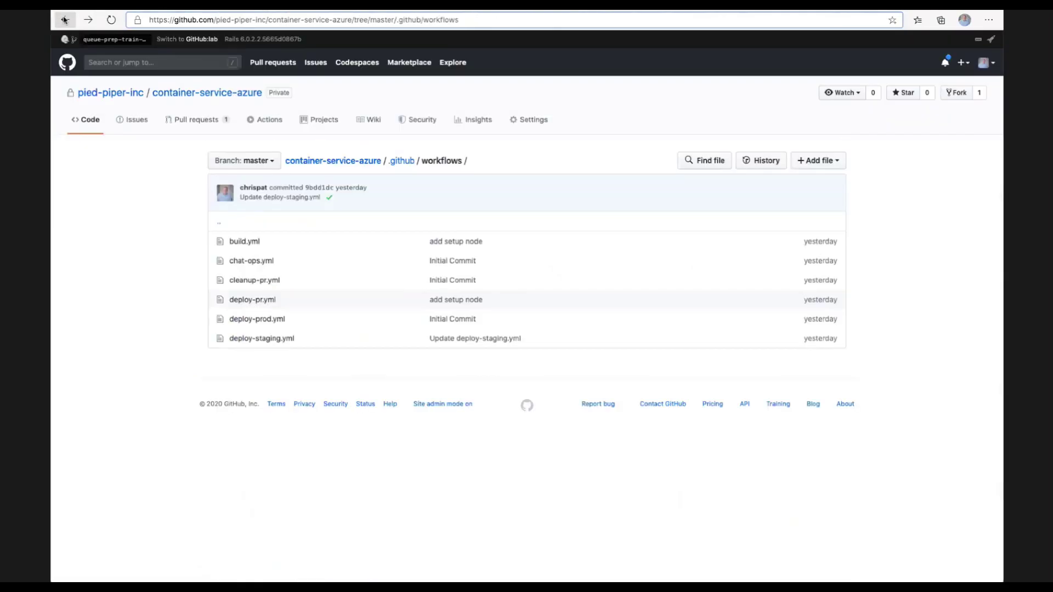
left_click(274, 130)
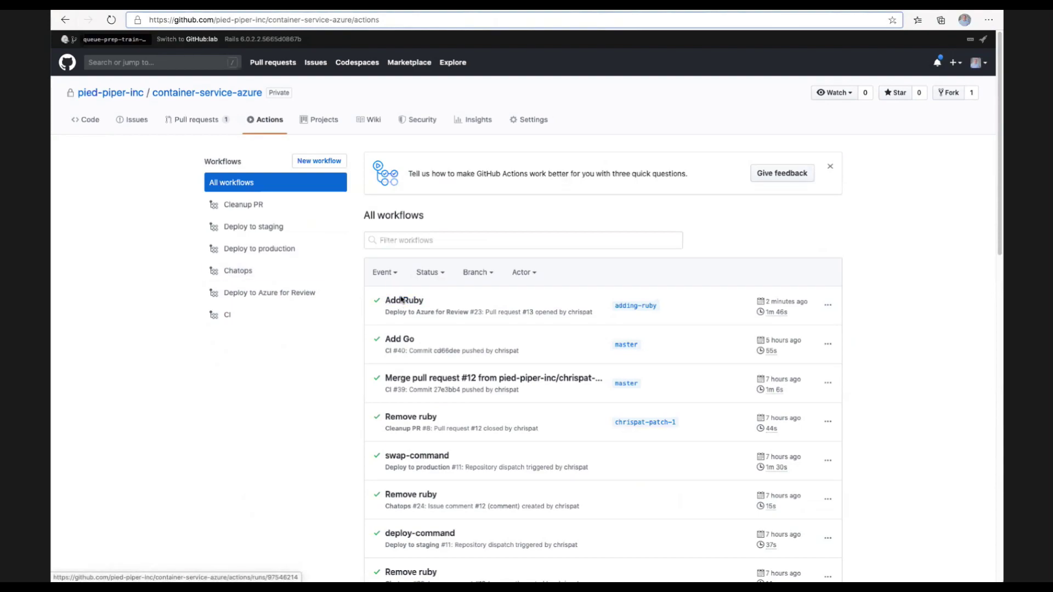
left_click(272, 292)
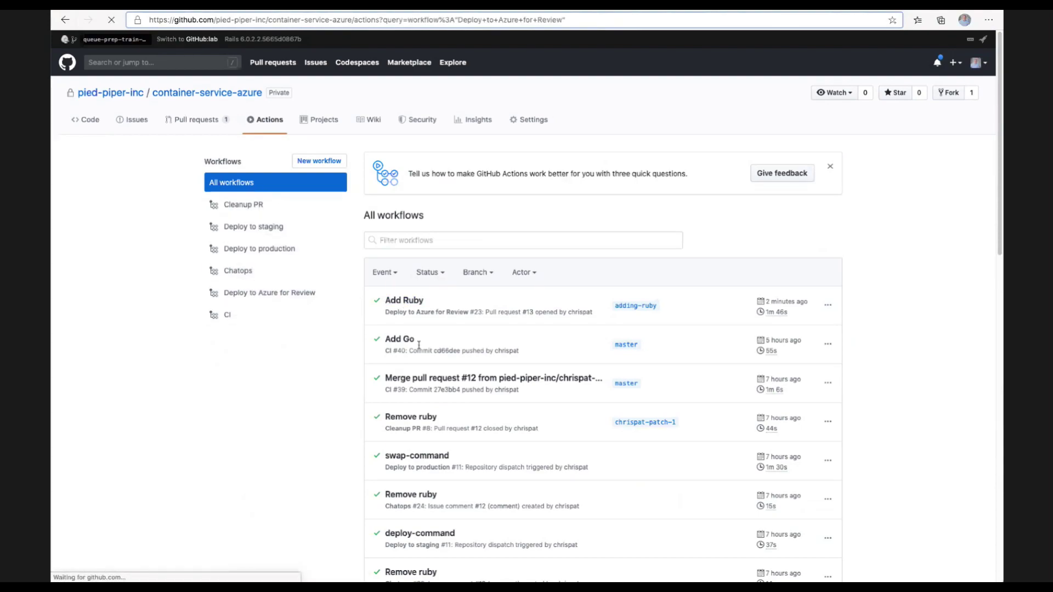
left_click(413, 301)
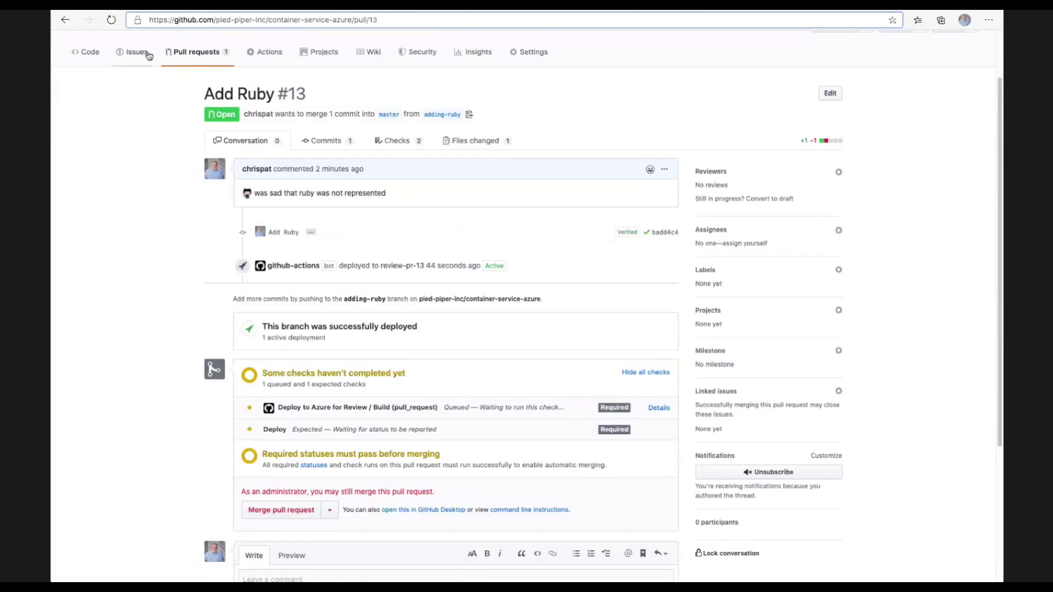
- Reload the Add Ruby pull request and open its review-pr-13 deployment, popular-repos-review-pr-13.azurewebsites.net, in a new browser tab
key("F5")
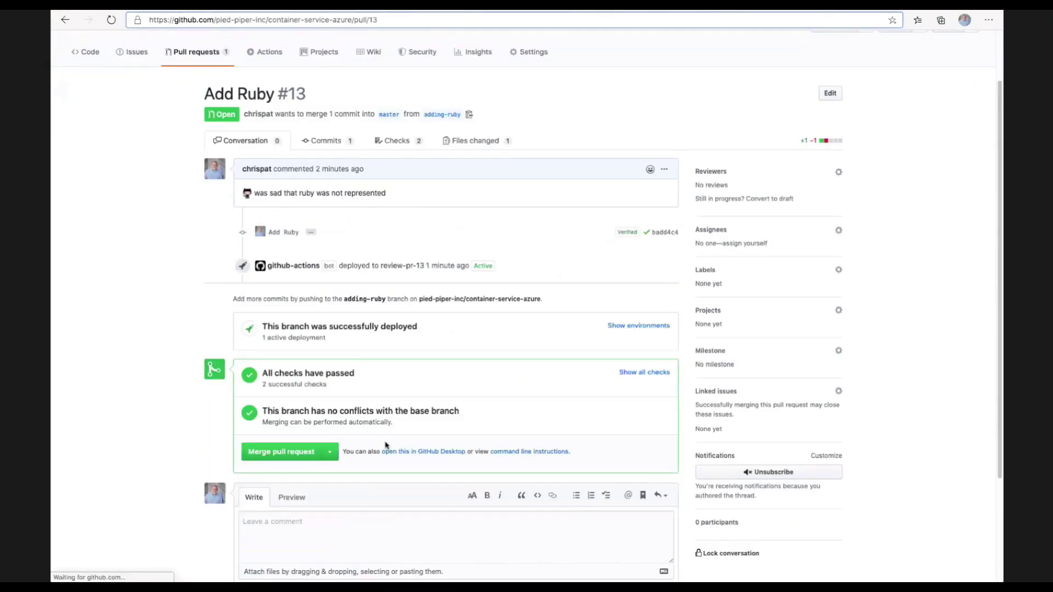
left_click(652, 313)
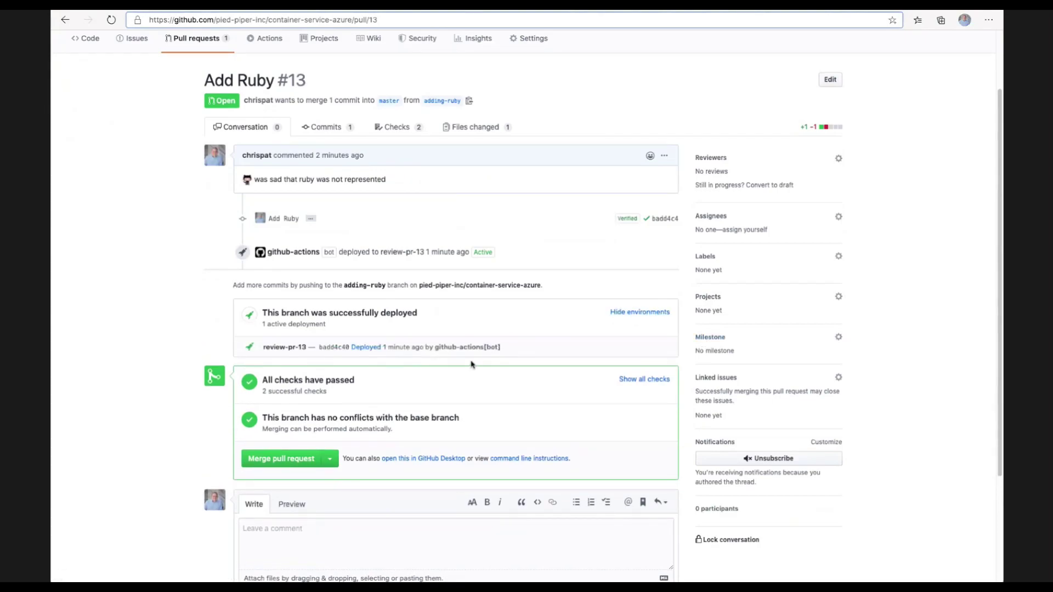
right_click(354, 349)
left_click(437, 416)
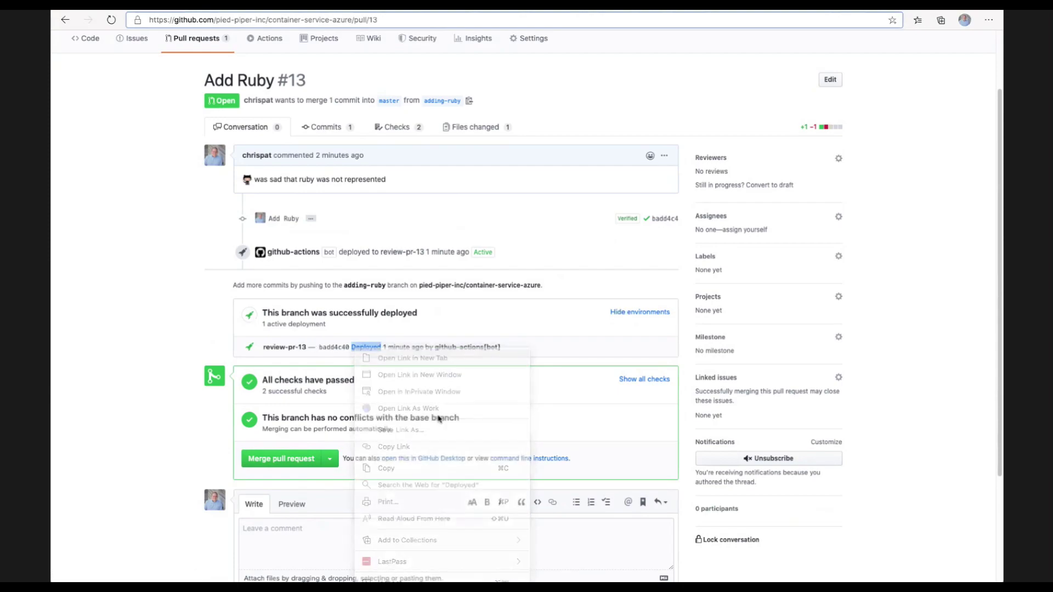
left_click(331, 20)
type("http://popular-repos-review-pr-13.azurewebsites.net")
key("Return")
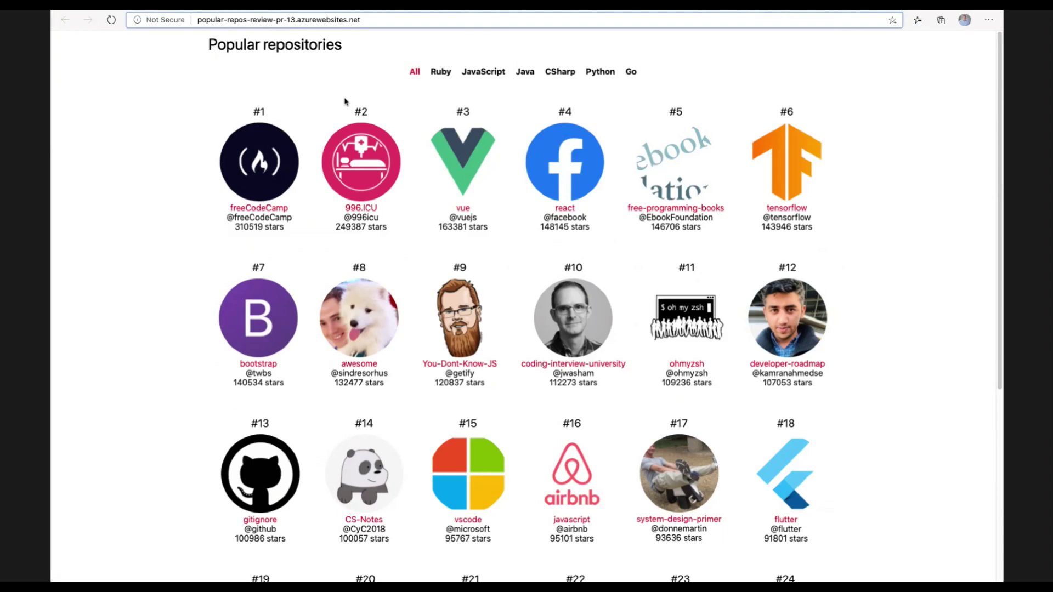
- Filter the deployed Popular repositories site by Ruby and look over the listed repositories
left_click(448, 80)
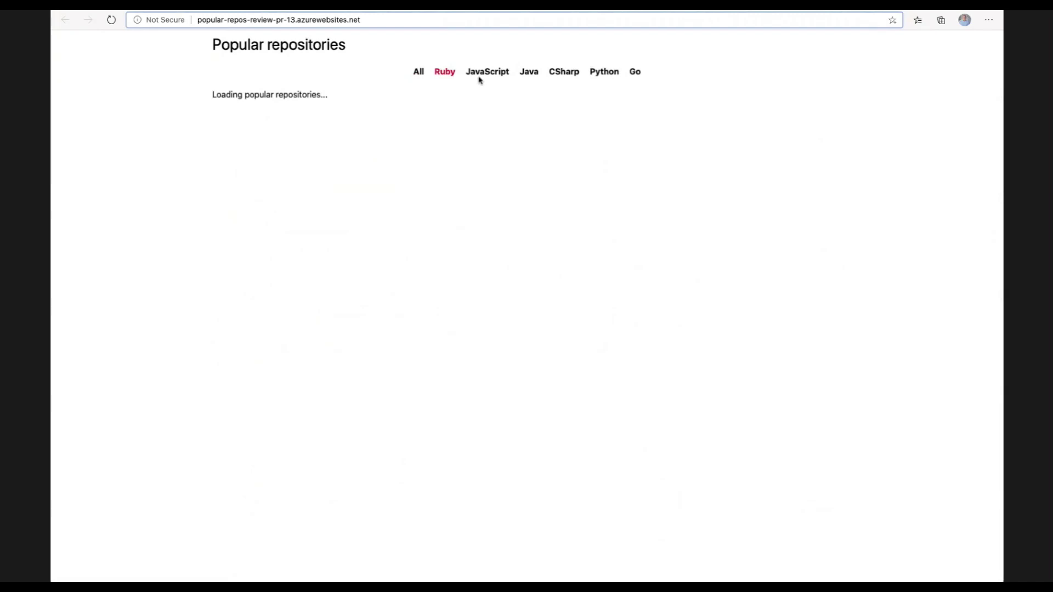
scroll(378, 215, "down", 1)
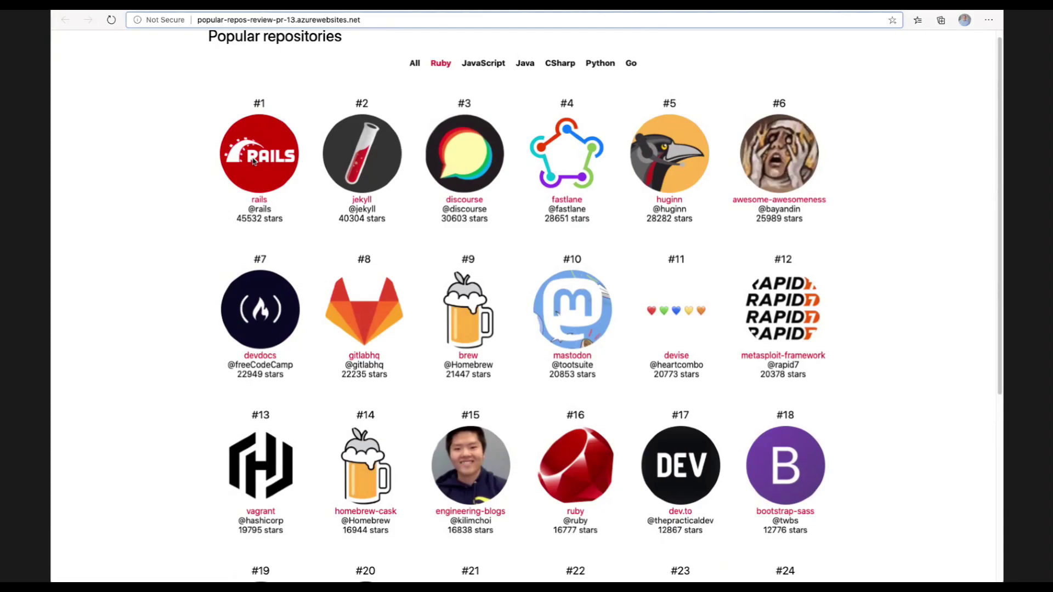
- Return to the Add Ruby pull request and post the comment "/deploy staging"
left_click(210, 7)
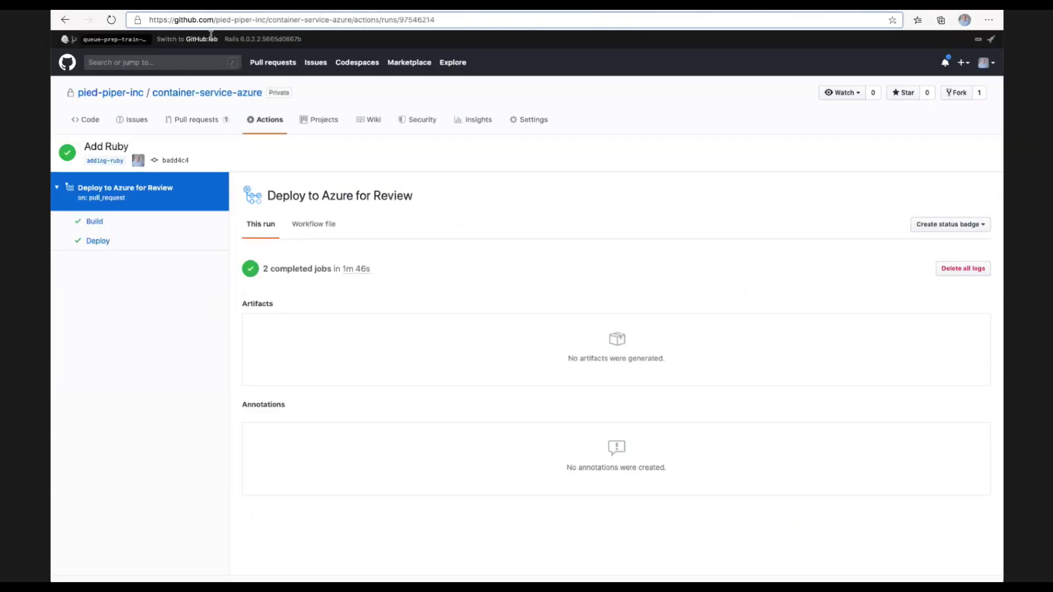
left_click(158, 12)
scroll(347, 393, "down", 1)
scroll(348, 395, "up", 1)
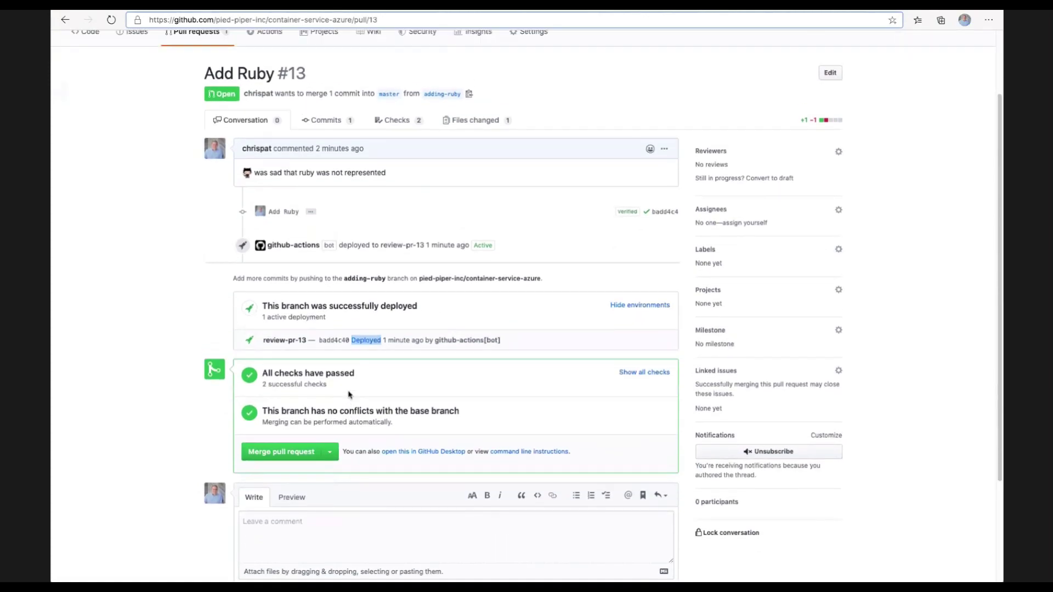
scroll(349, 394, "down", 1)
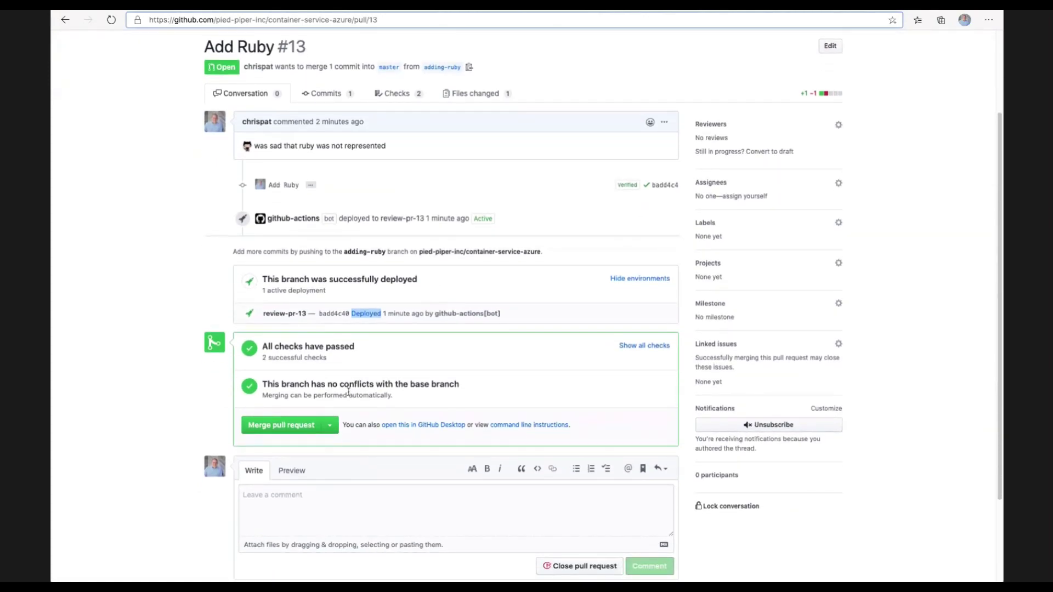
left_click(383, 496)
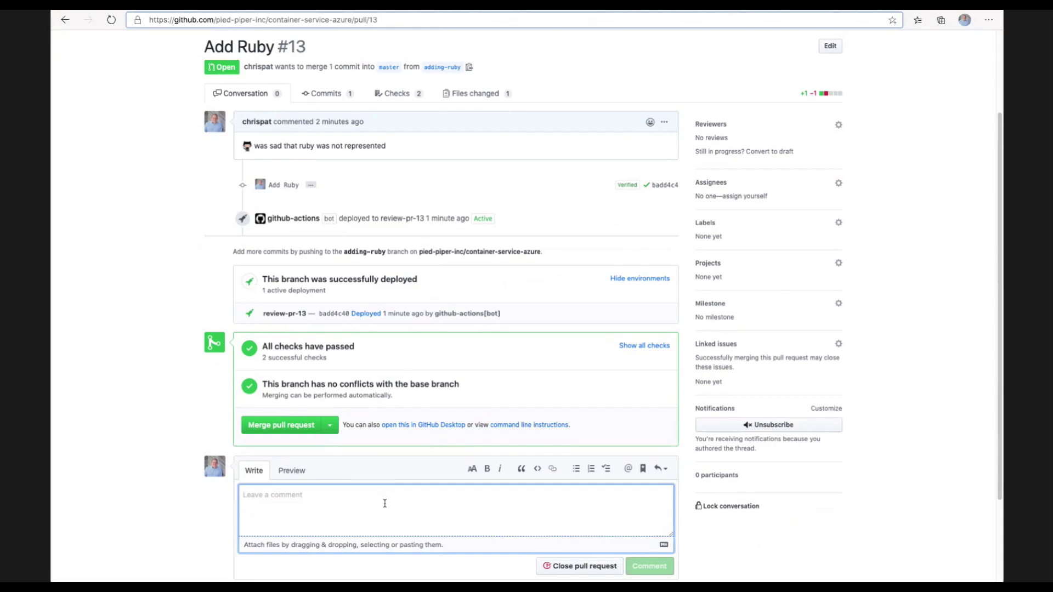
type("/d")
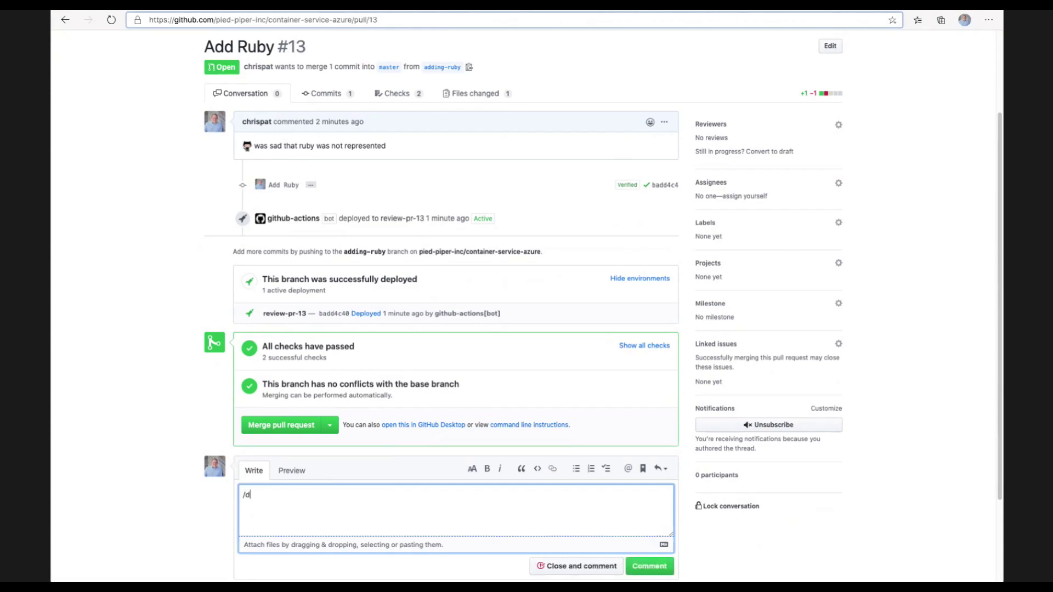
type("eploy staging")
left_click(650, 569)
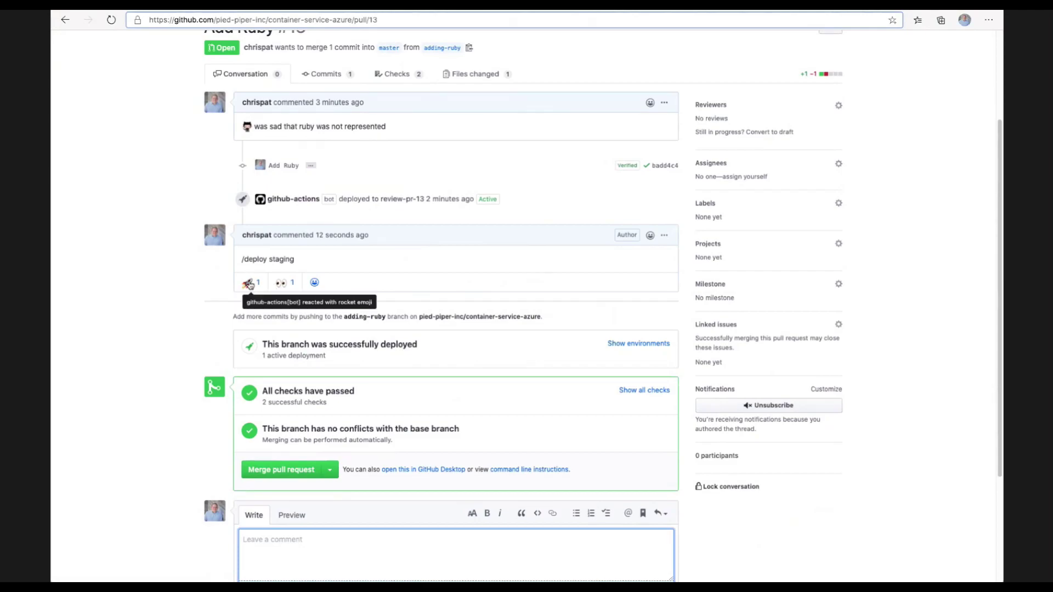
- Open chat-ops.yml from the repository's .github/workflows folder
scroll(249, 284, "up", 3)
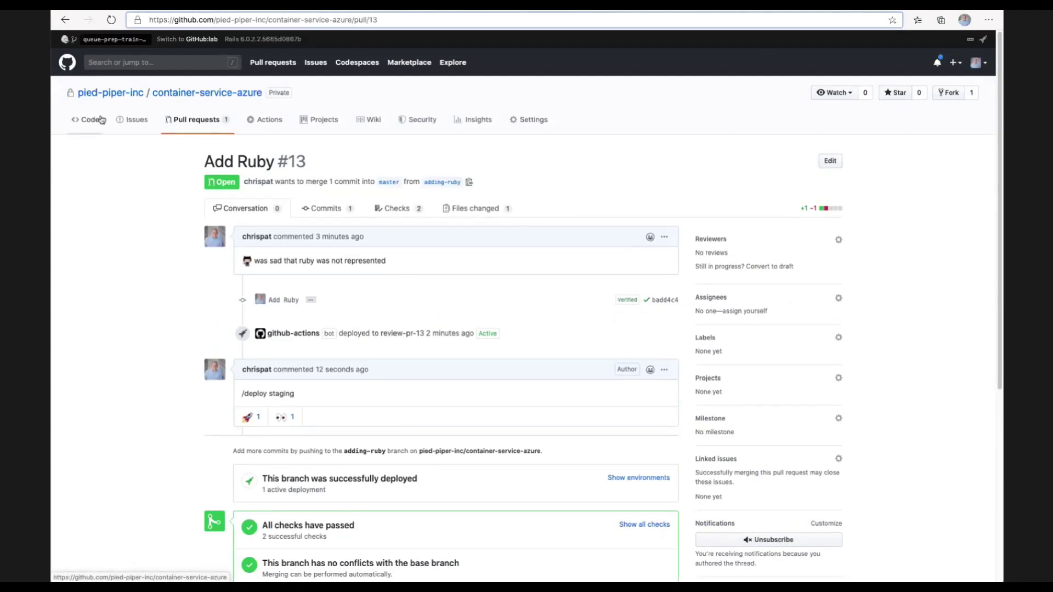
left_click(101, 120)
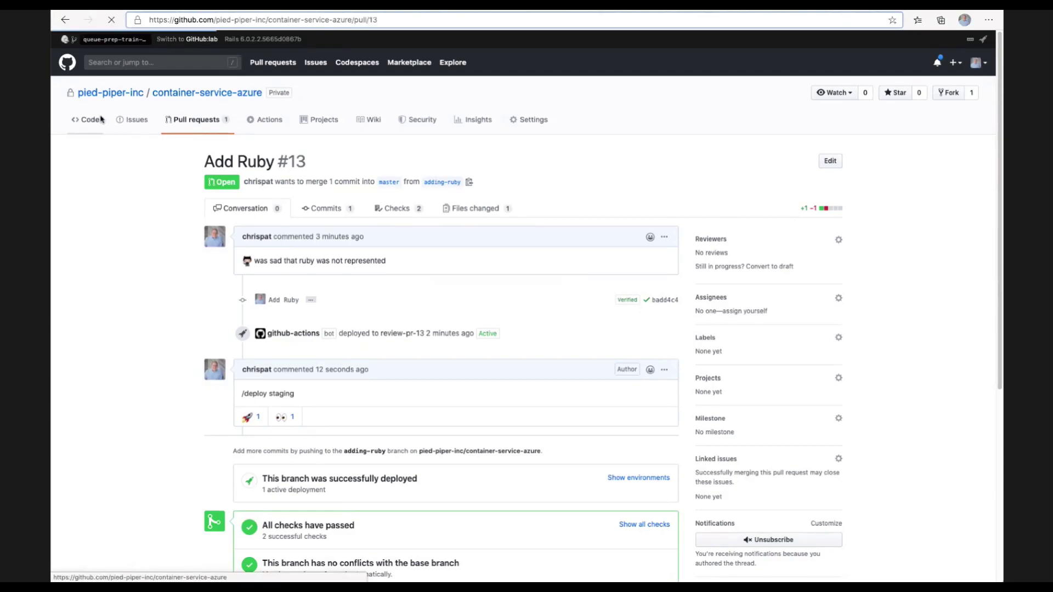
left_click(244, 224)
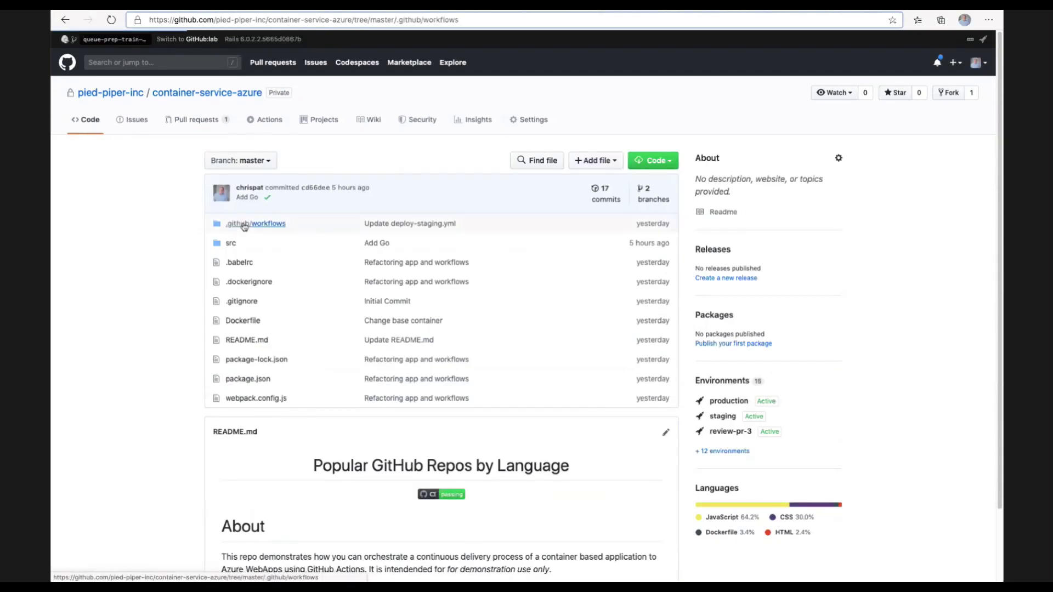
left_click(252, 261)
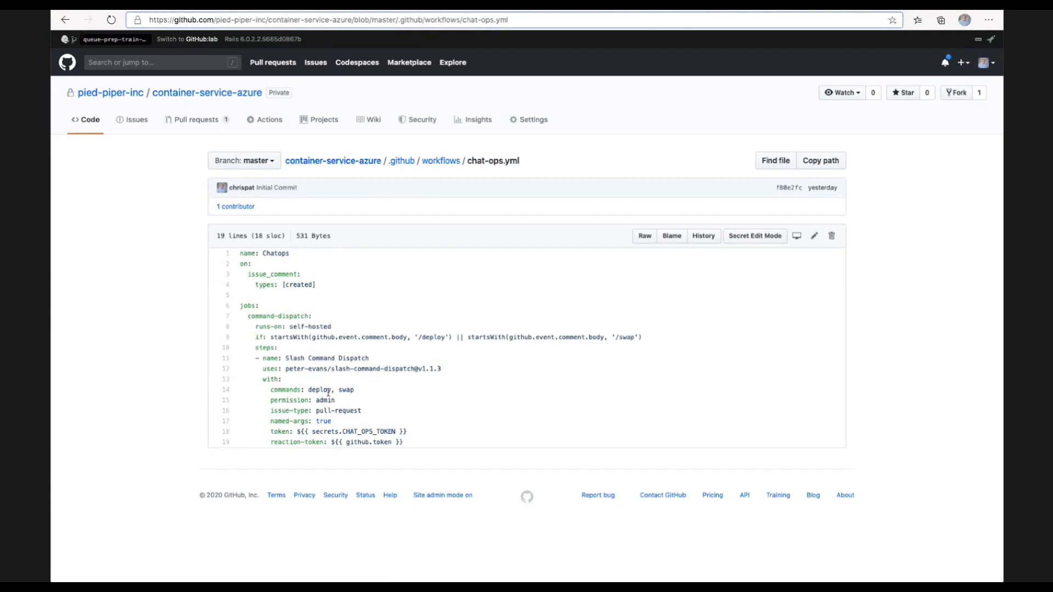
- Highlight the "permission: admin" and "issue-type: pull-request" settings of the Slash Command Dispatch step in turn, and clear the selection
left_click_drag(270, 400, 335, 403)
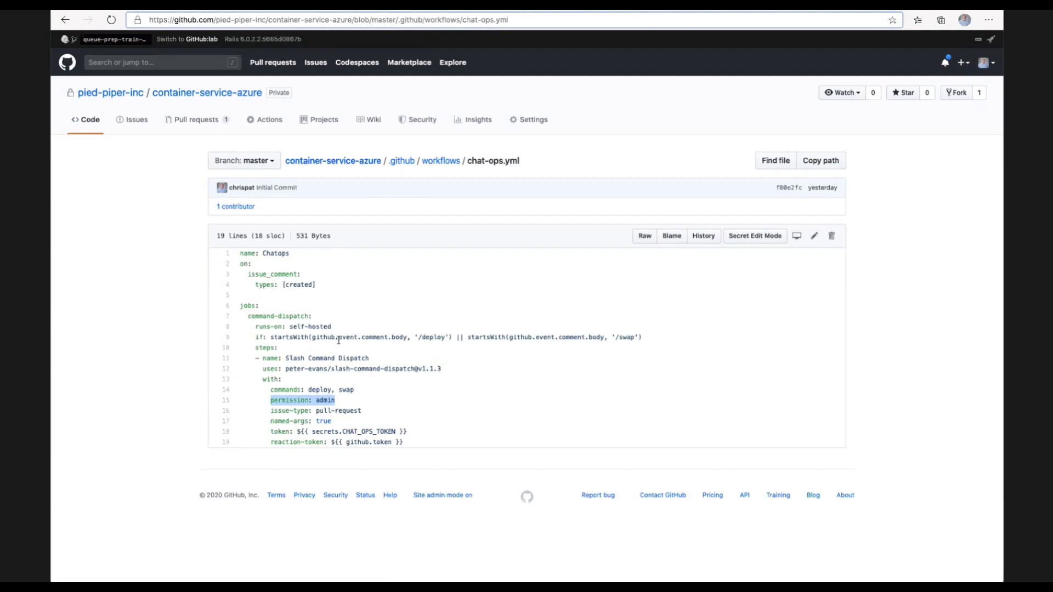
left_click_drag(359, 411, 271, 411)
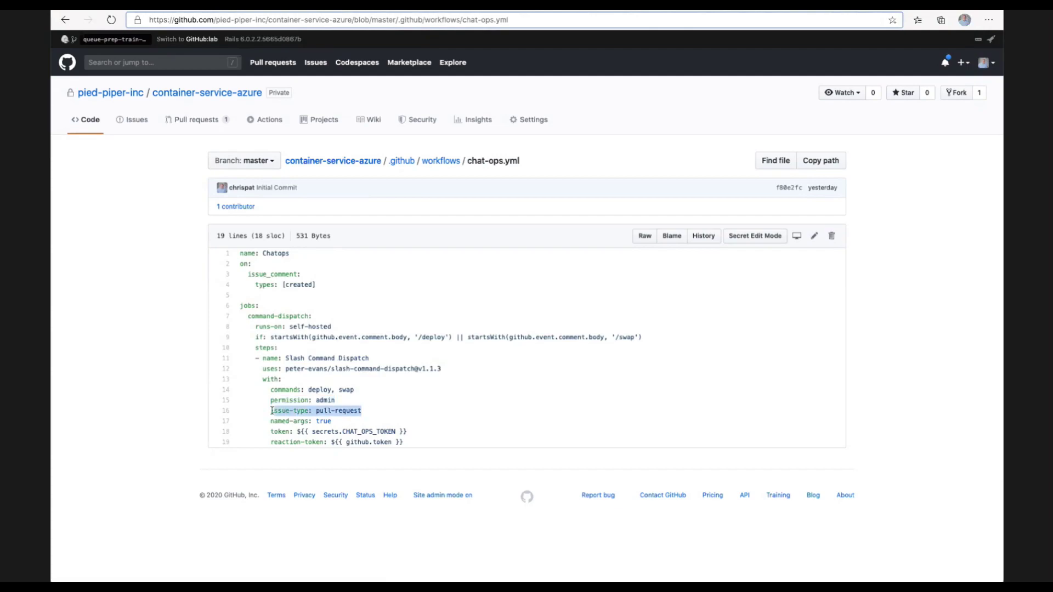
left_click(276, 436)
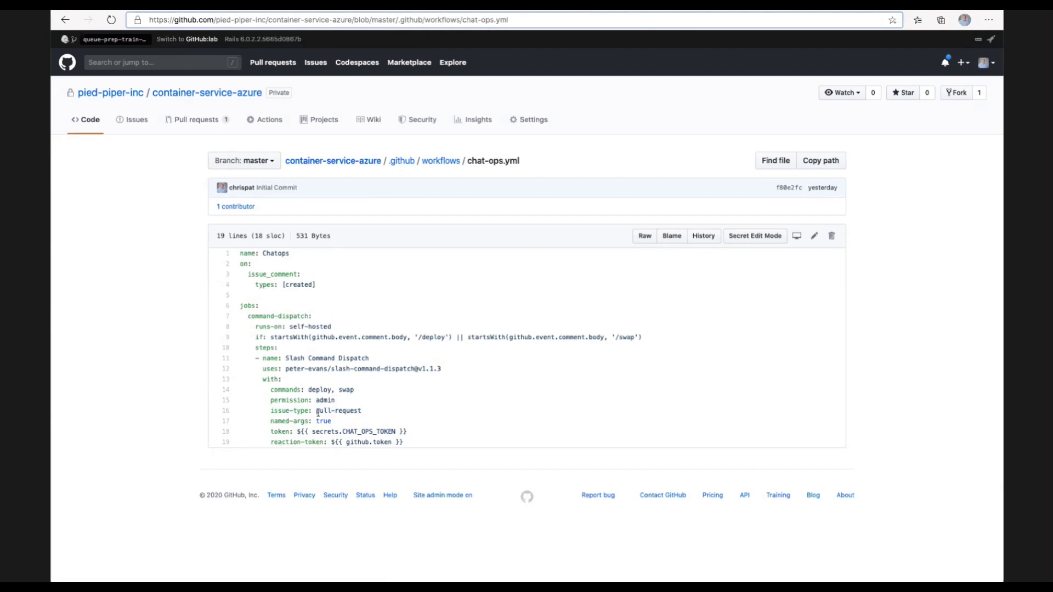
- Open deploy-staging.yml from the workflows folder and examine its deploy-command repository_dispatch trigger and deployment steps
left_click(433, 164)
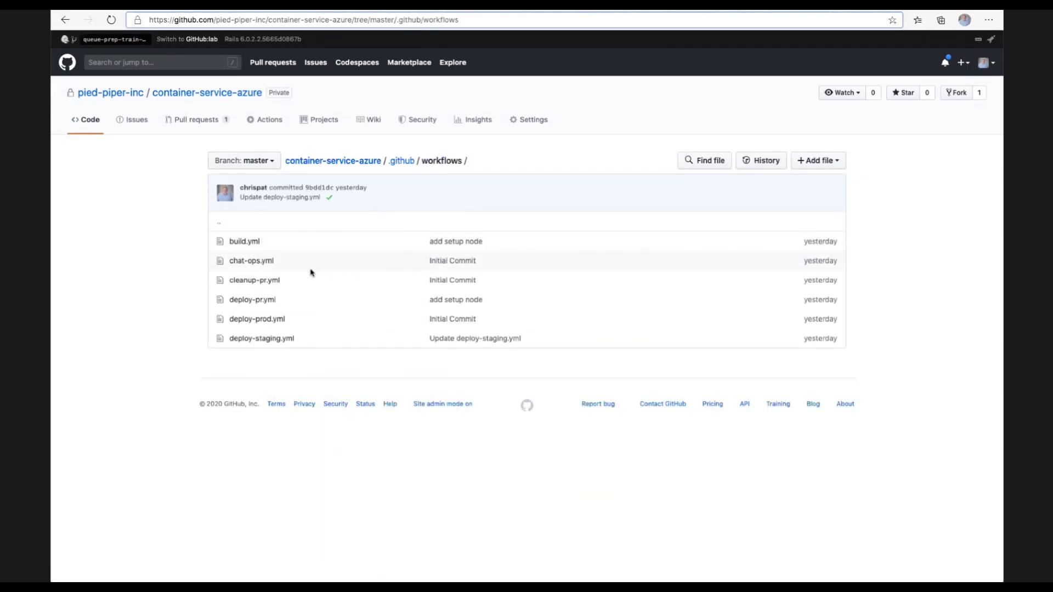
left_click(264, 338)
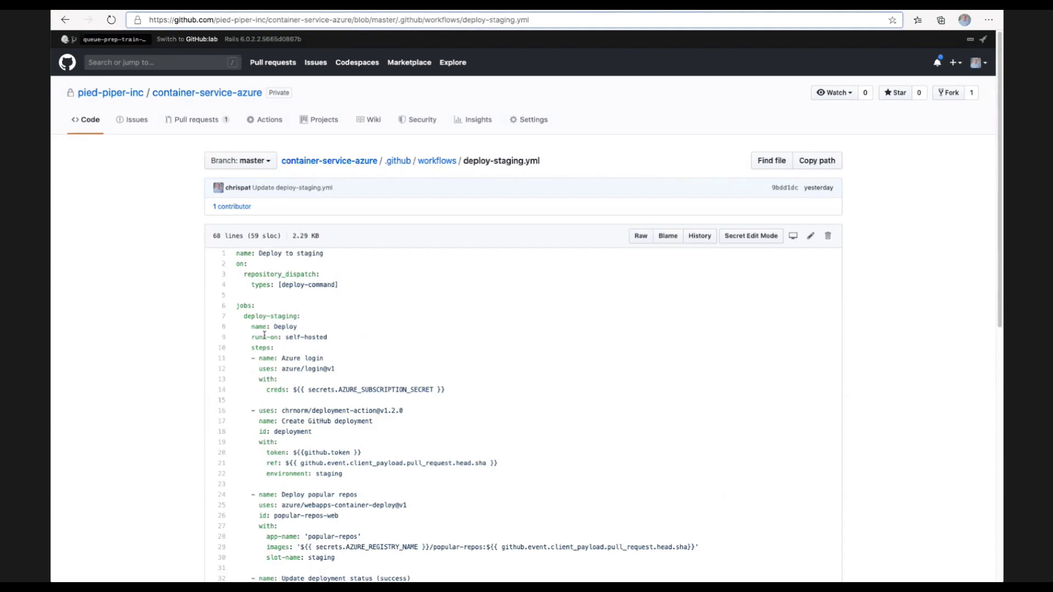
scroll(363, 367, "down", 1)
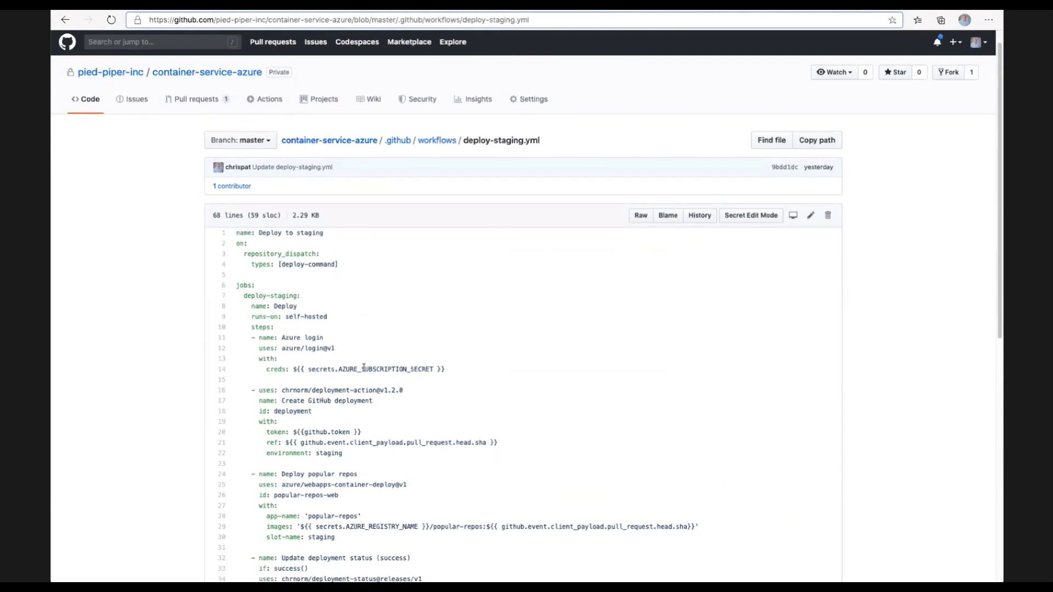
scroll(365, 371, "down", 1)
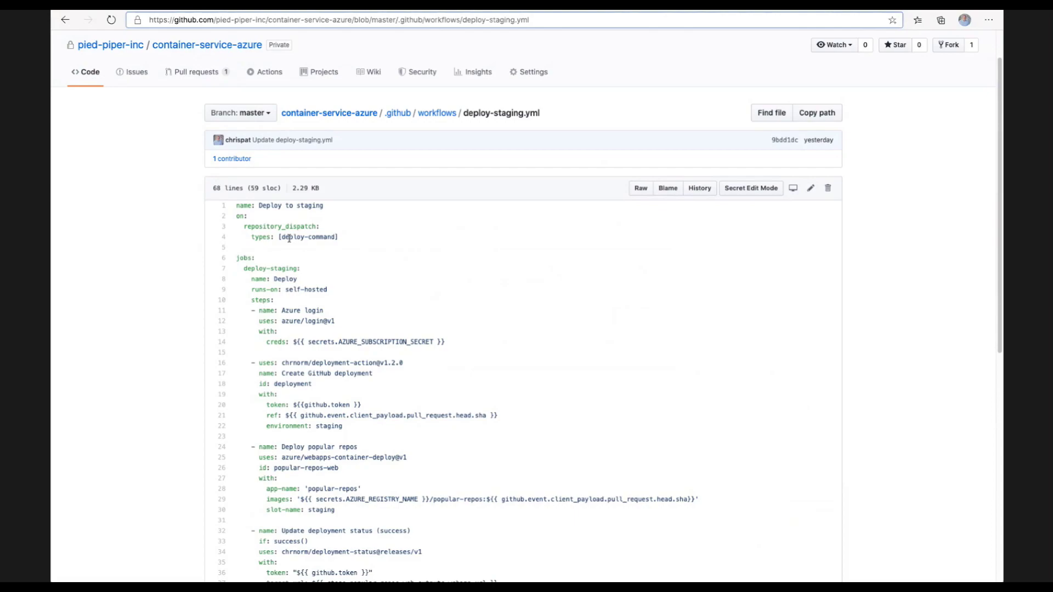
double_click(289, 238)
scroll(296, 384, "down", 1)
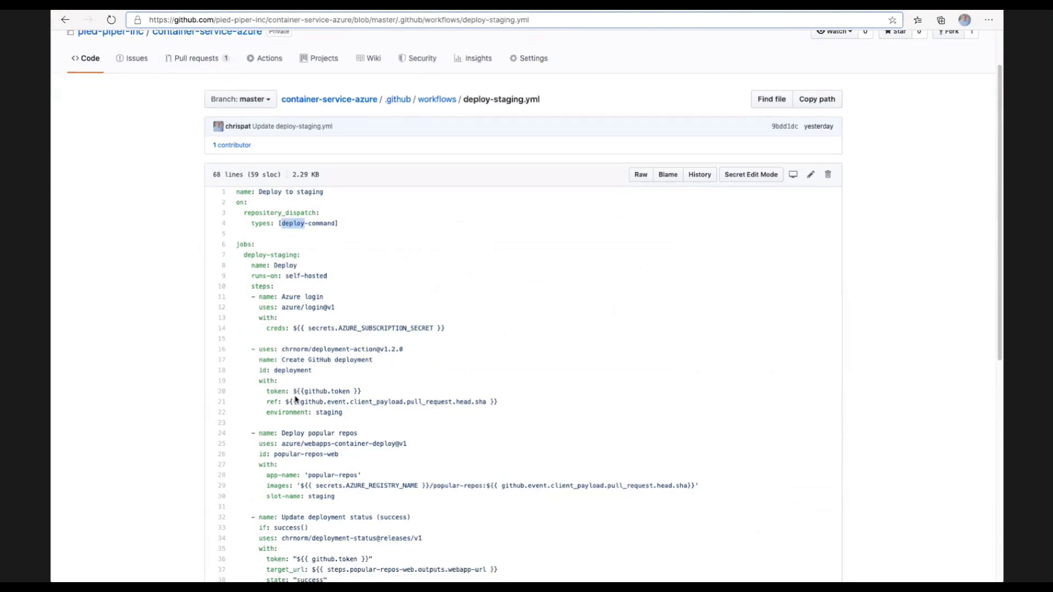
scroll(296, 398, "down", 1)
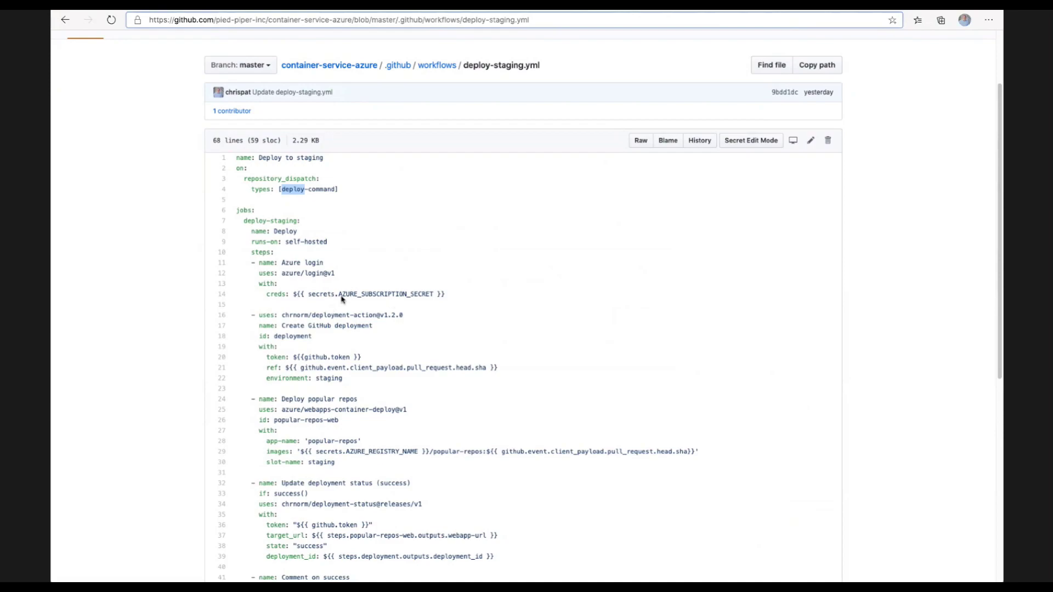
scroll(355, 279, "down", 2)
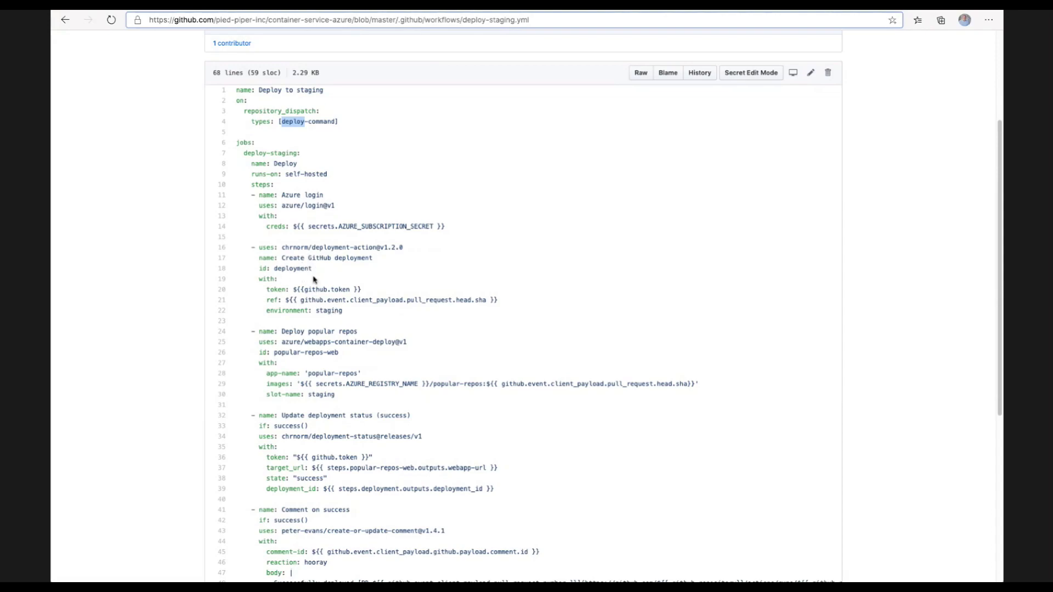
- Examine the ref of the "Create GitHub deployment" step, highlighting client_payload and the pull_request.head.sha part
left_click(473, 302)
left_click_drag(472, 302, 351, 302)
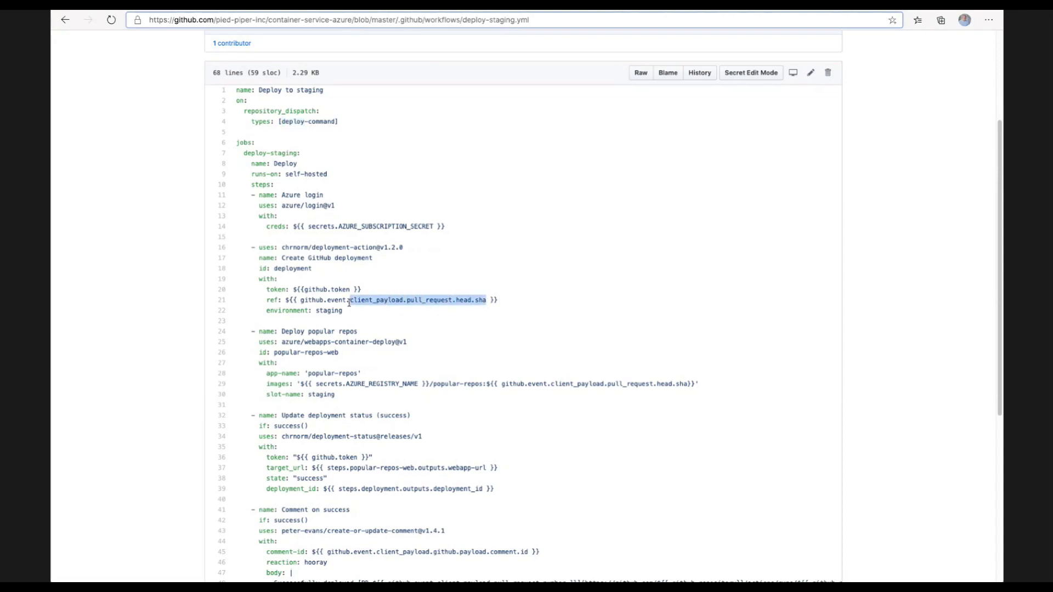
double_click(361, 301)
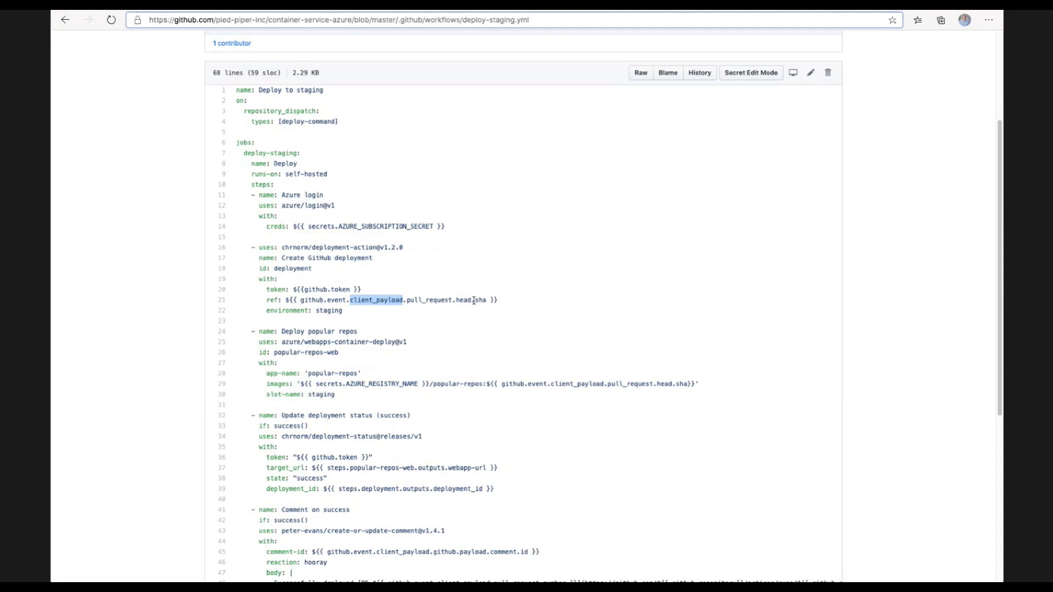
left_click_drag(486, 300, 397, 304)
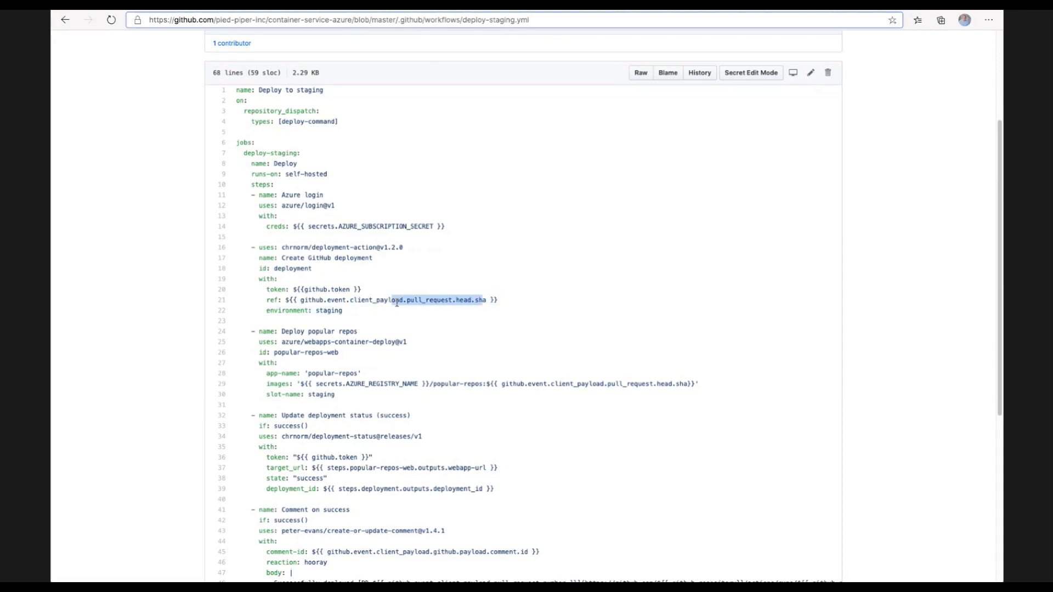
- Return to the open Add Ruby pull request and review its /deploy staging comment
scroll(390, 301, "down", 1)
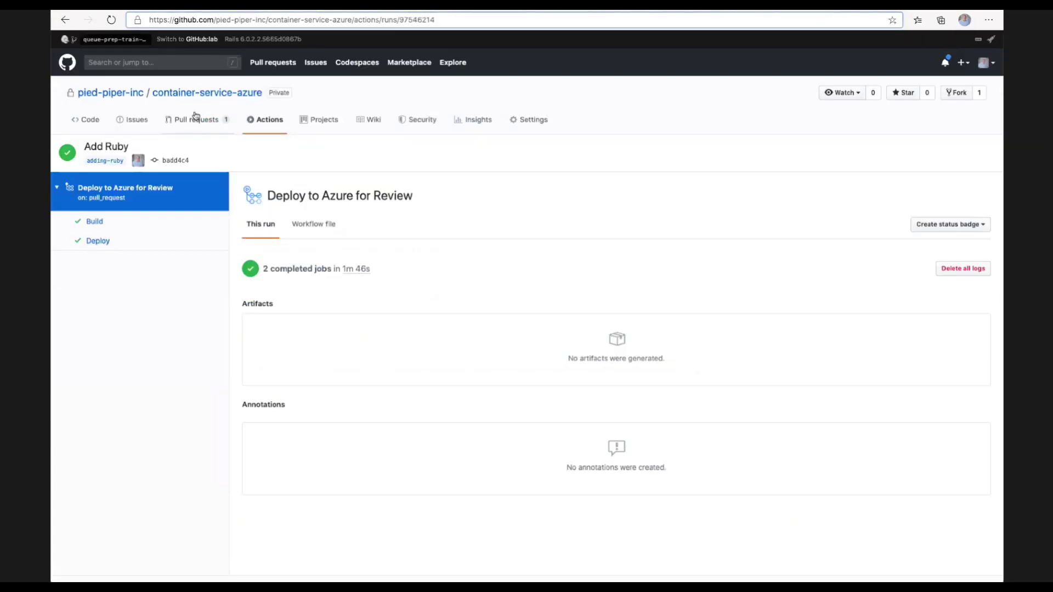
left_click(194, 118)
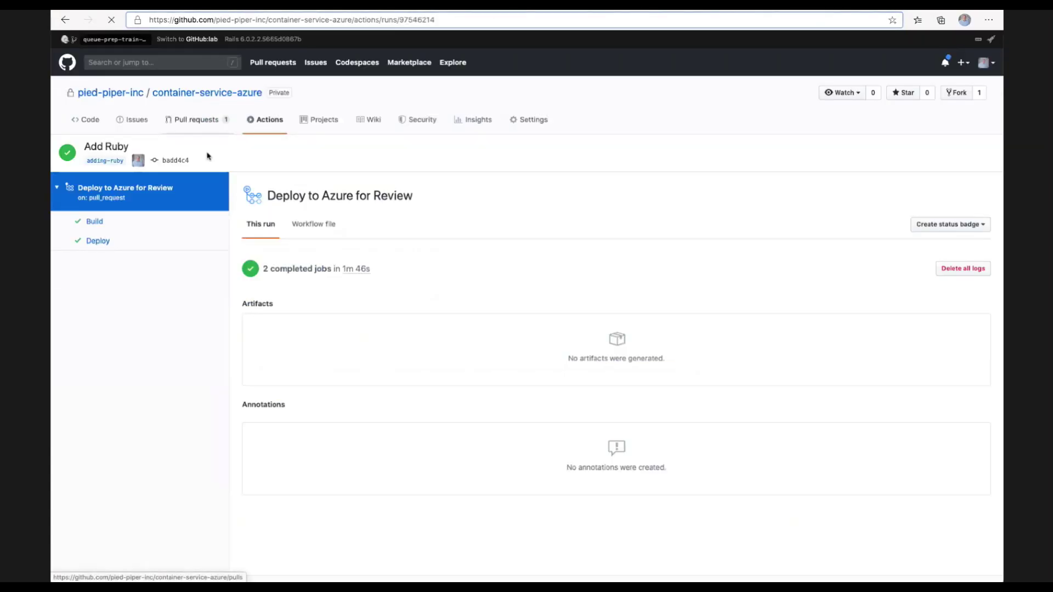
left_click(262, 218)
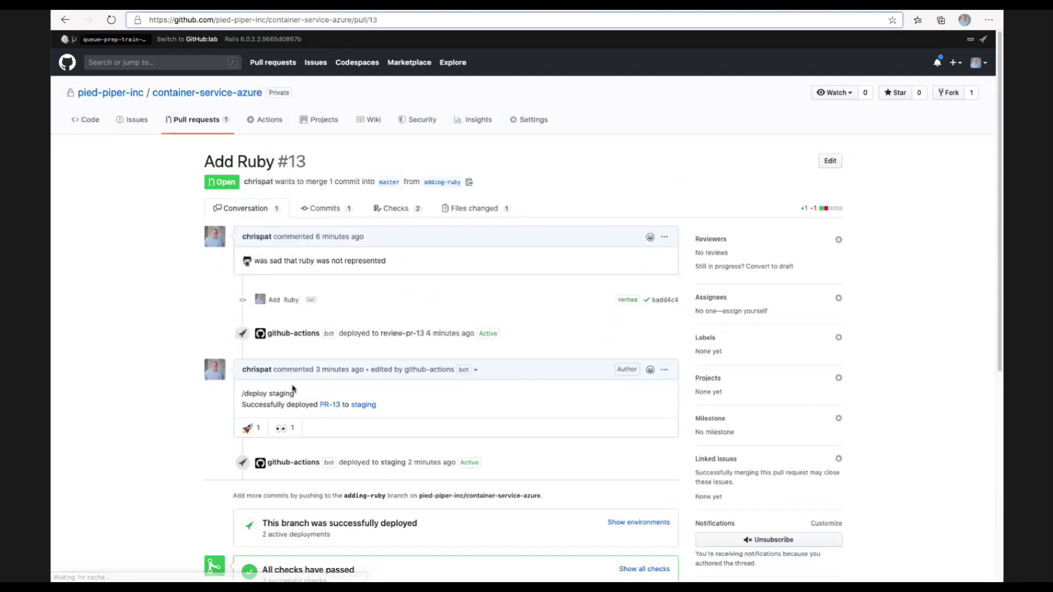
scroll(293, 389, "down", 1)
scroll(296, 387, "down", 1)
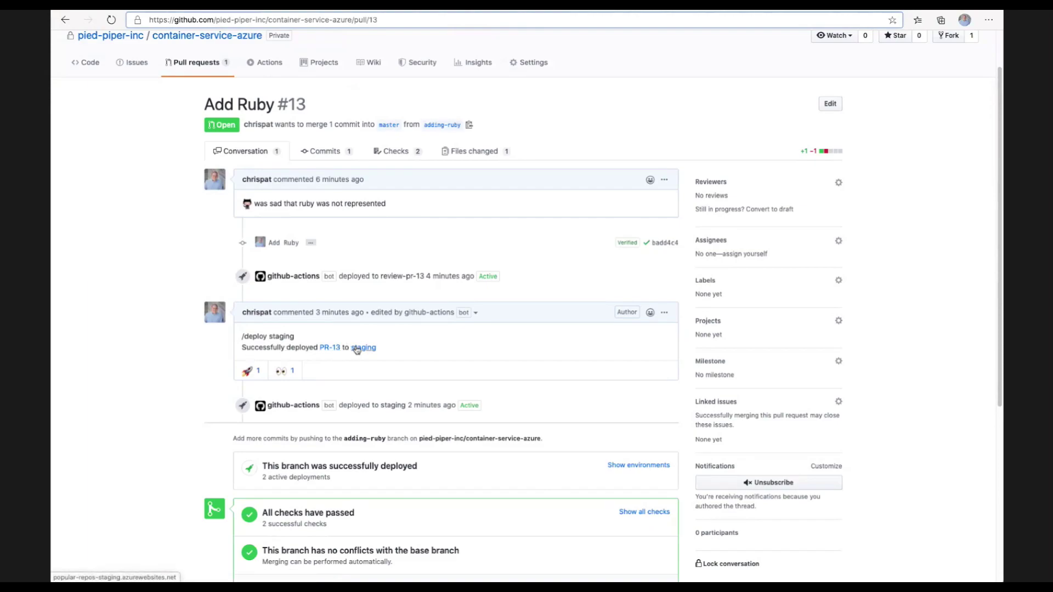
- Open the workflow run linked as PR-13 and expand the Deploy job's "Comment on success" and "Update deployment status (success)" logs
left_click(330, 349)
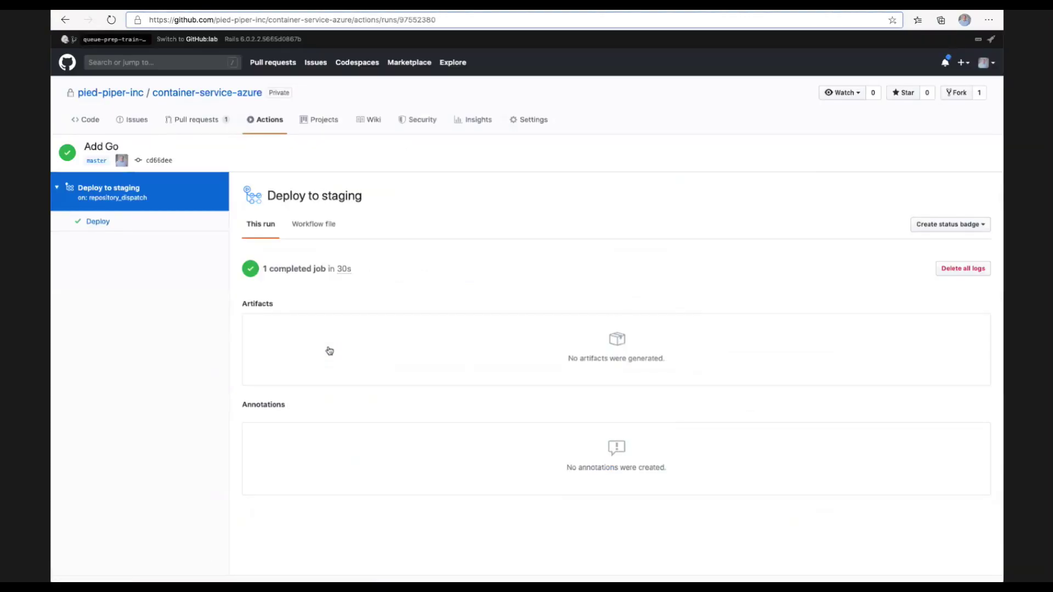
left_click(97, 222)
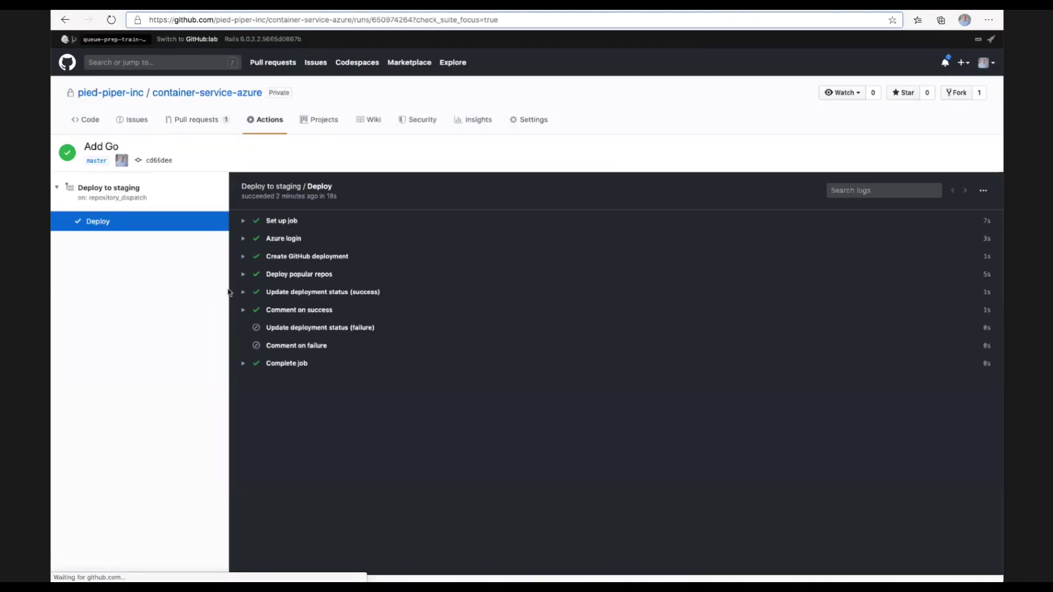
left_click(251, 310)
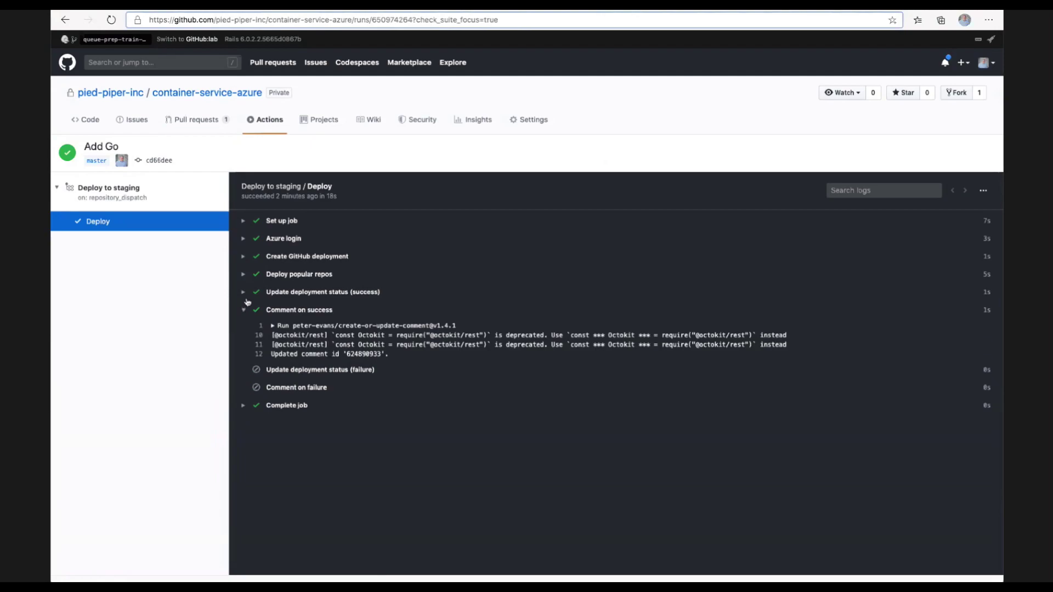
left_click(259, 295)
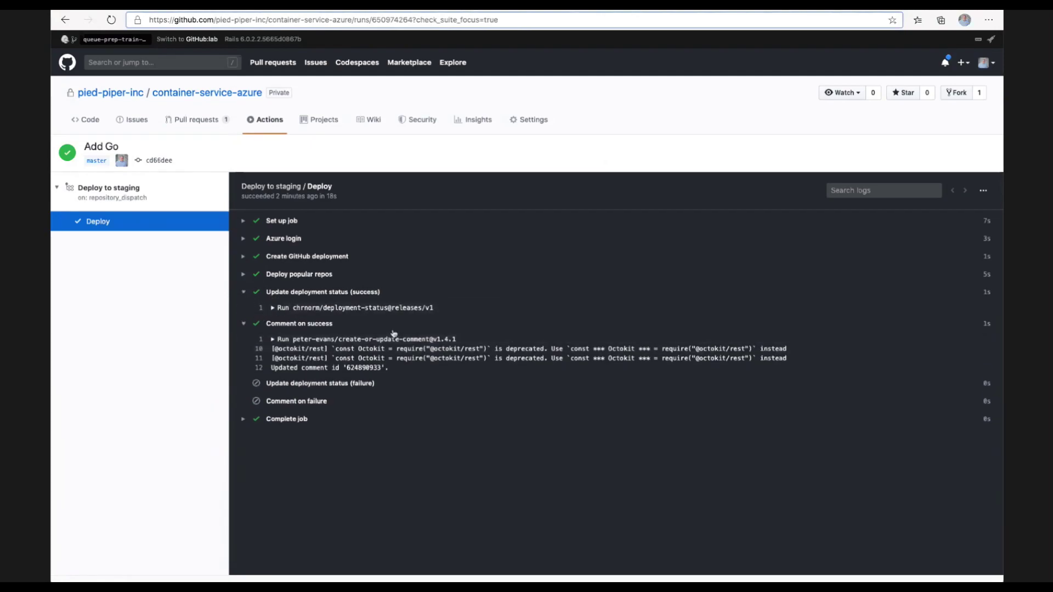
- Go back to the Add Ruby pull request and show the branch's deployment environments
left_click(65, 20)
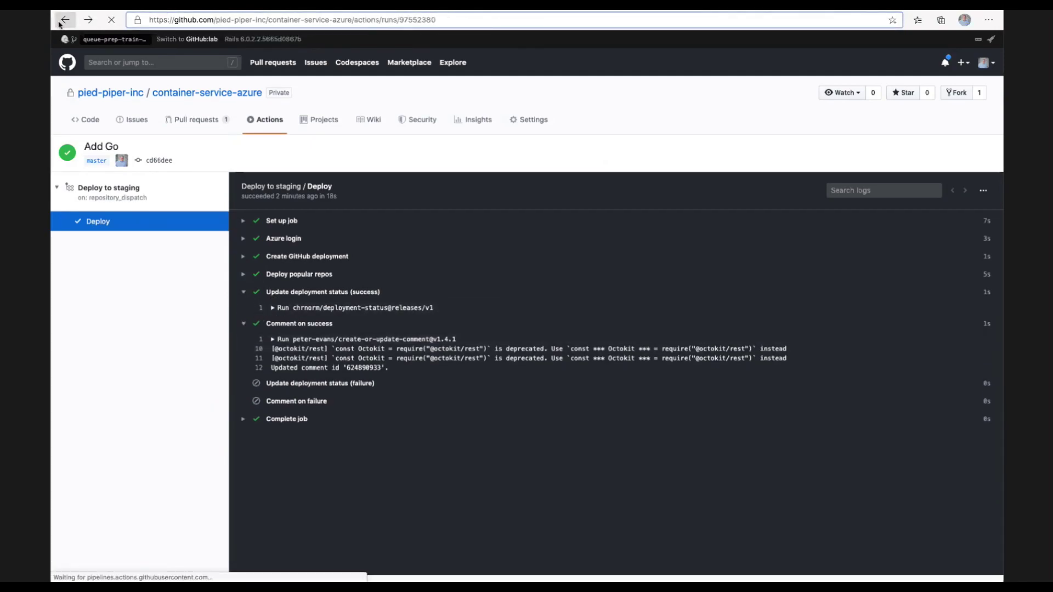
left_click(65, 20)
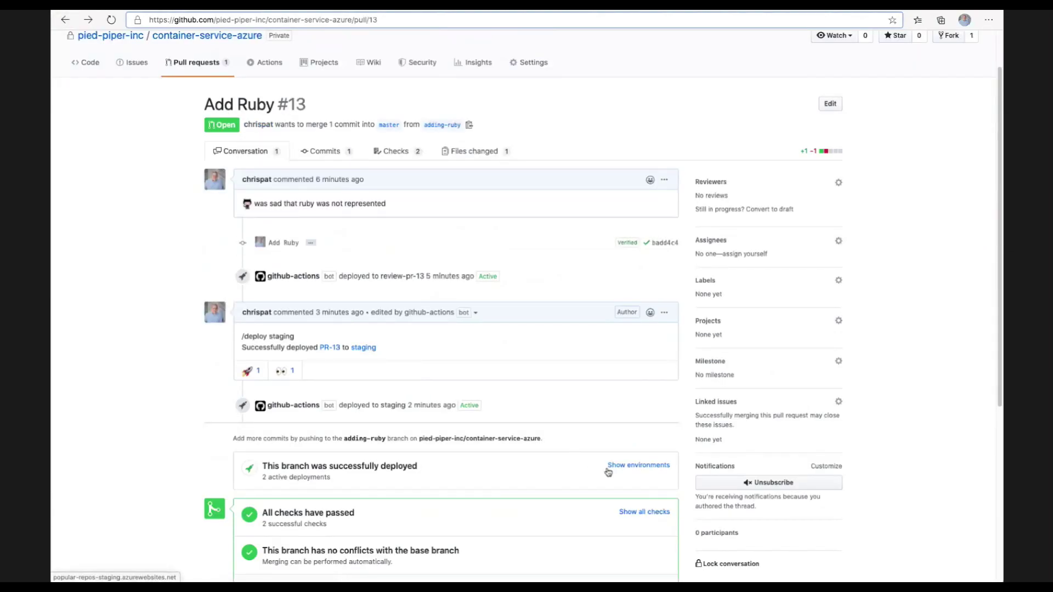
left_click(638, 465)
scroll(490, 447, "down", 1)
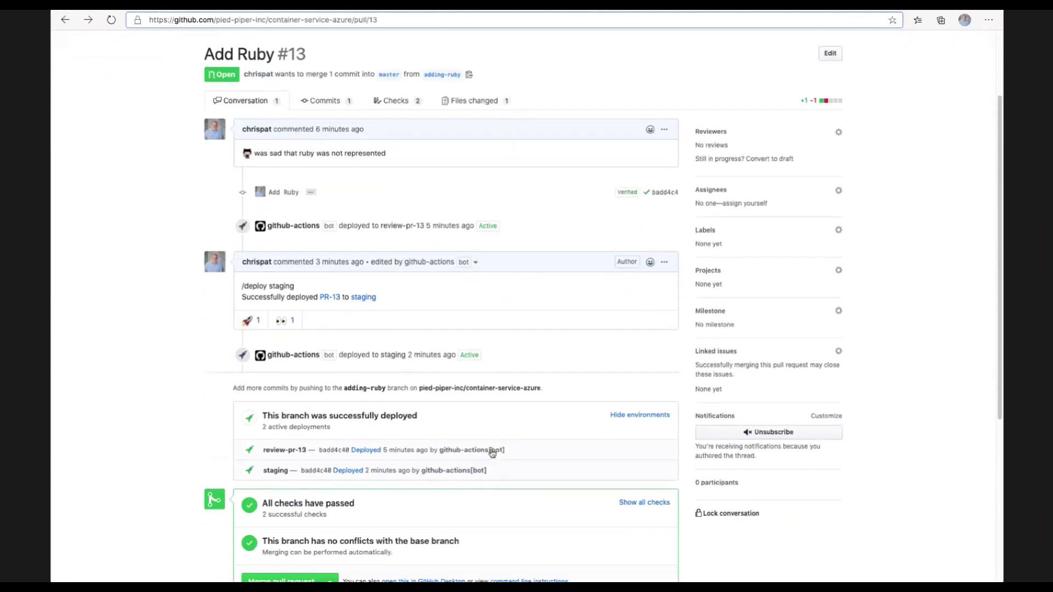
- Open the pull request's staging deployment in a new browser tab and filter the popular repositories by Ruby
right_click(347, 471)
left_click(376, 482)
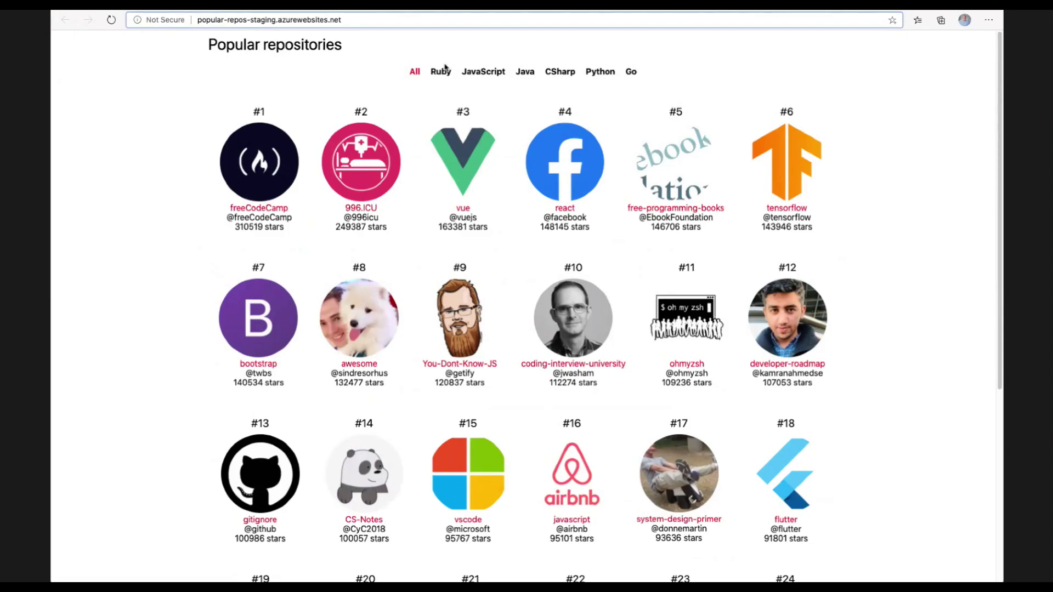
left_click(442, 72)
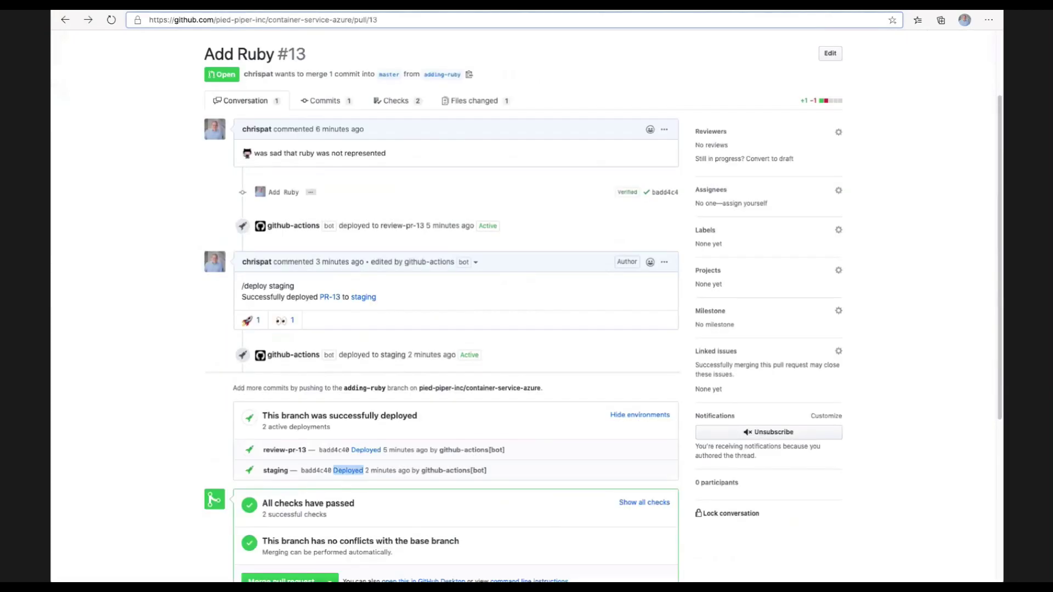
- Post the comment "/swap production" on the Add Ruby pull request
scroll(353, 383, "down", 5)
left_click(353, 388)
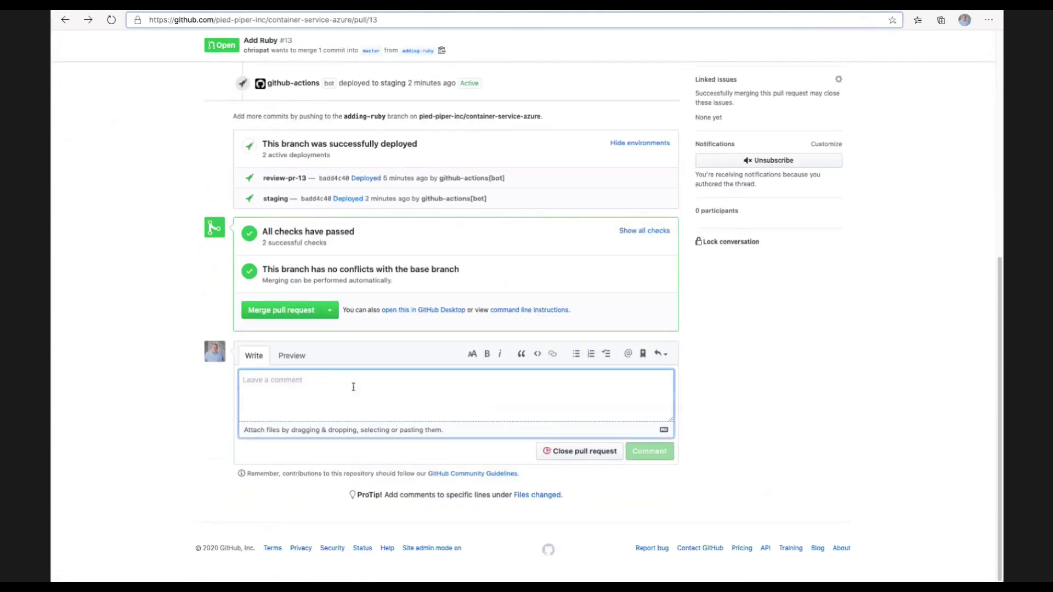
type("/swap production")
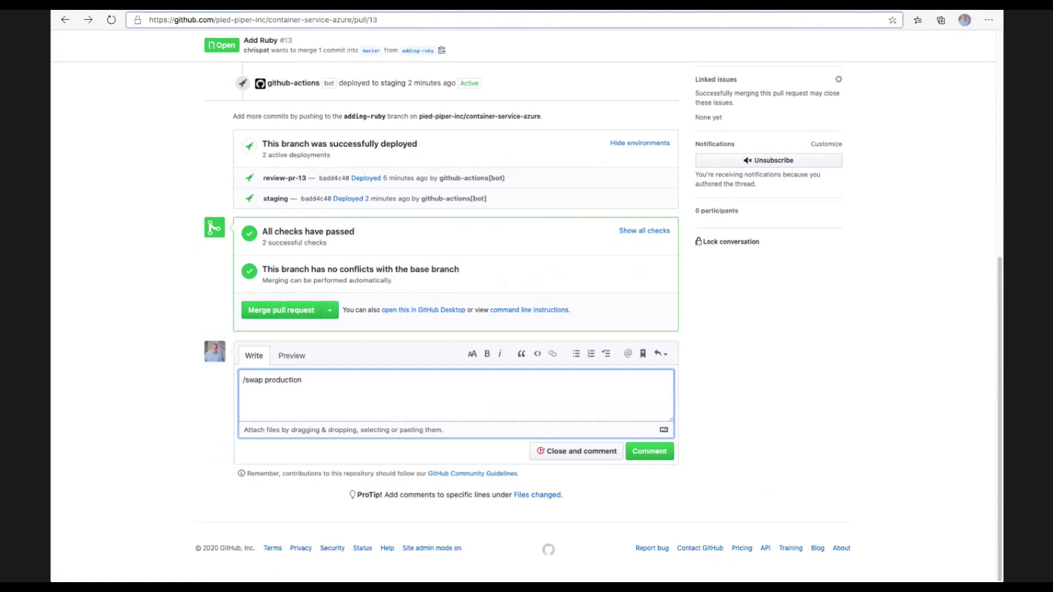
left_click(649, 450)
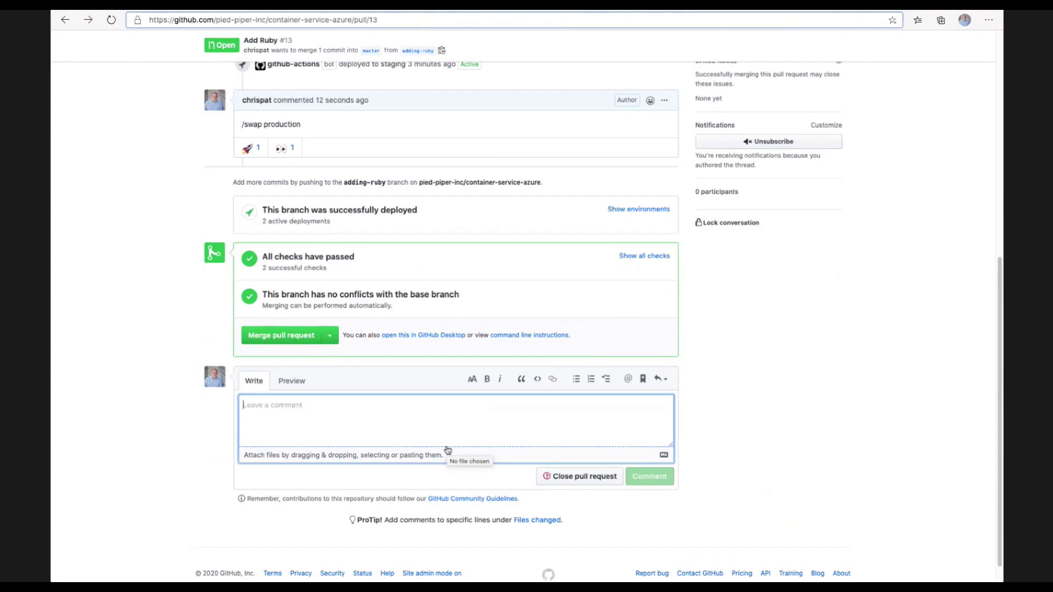
- Show the branch's environments below the /swap production comment and check which deployments are listed
scroll(447, 447, "up", 1)
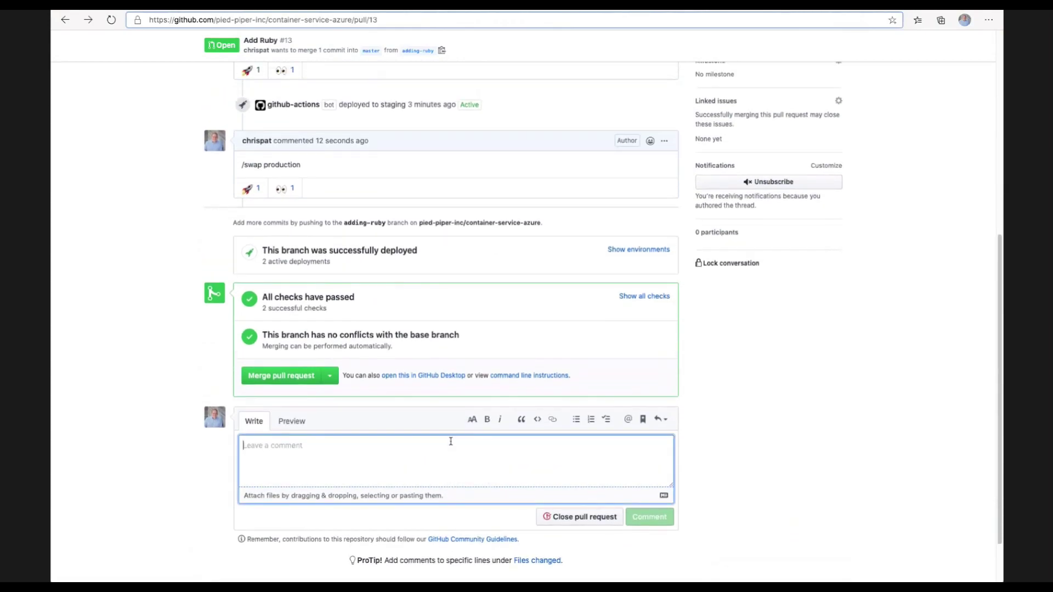
left_click(610, 255)
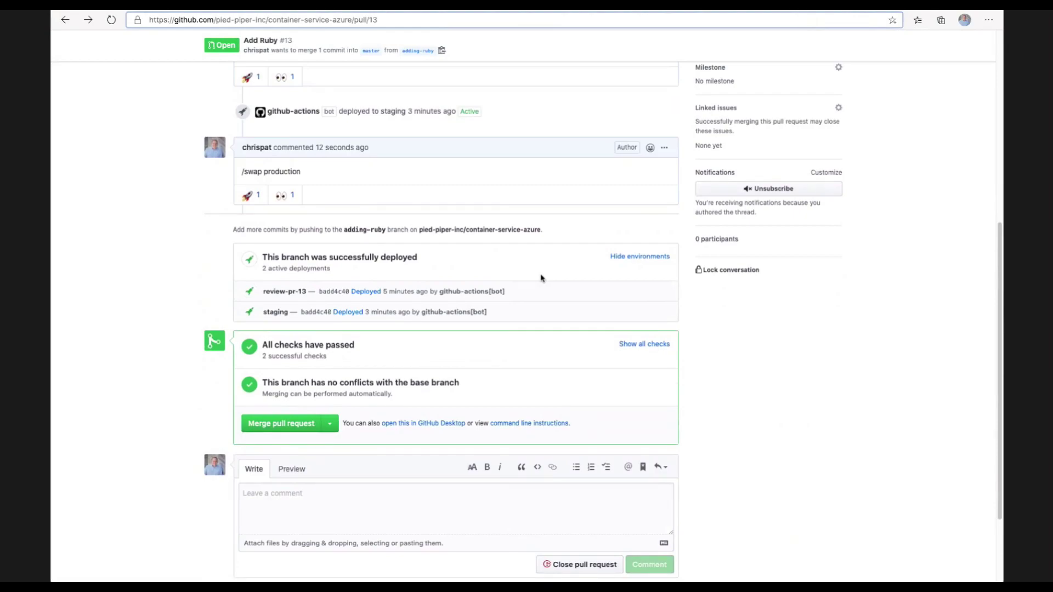
scroll(540, 278, "up", 6)
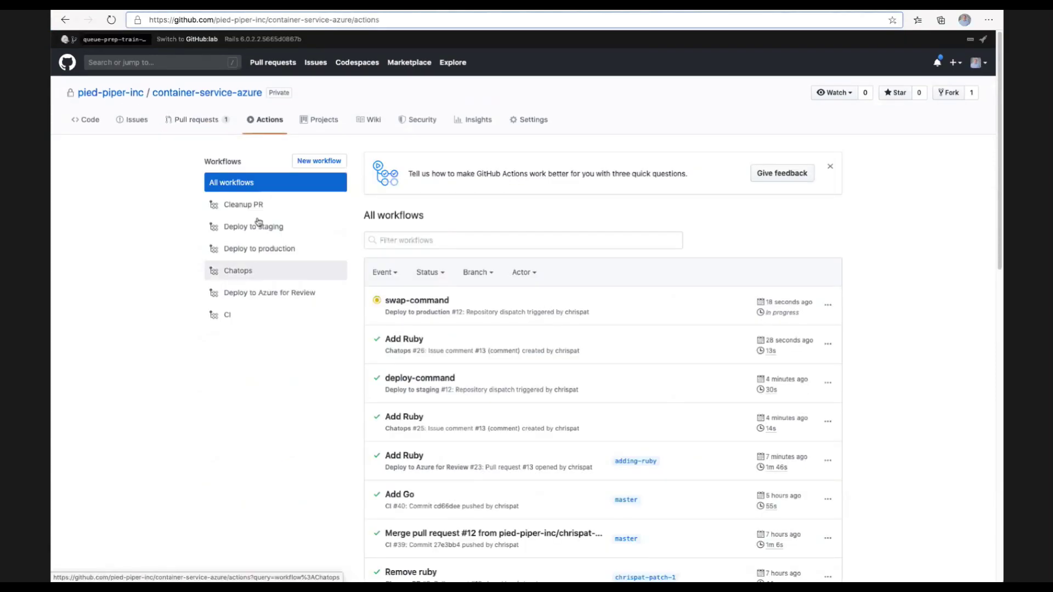
- Open the newest Deploy to production workflow run and view the steps of its Deploy job
left_click(266, 249)
left_click(399, 306)
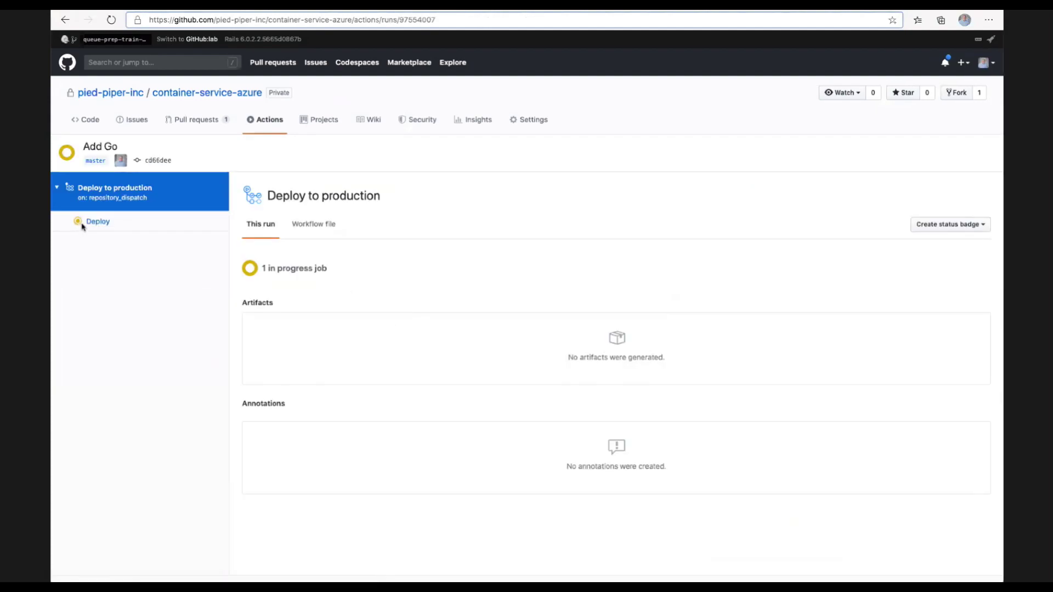
left_click(109, 222)
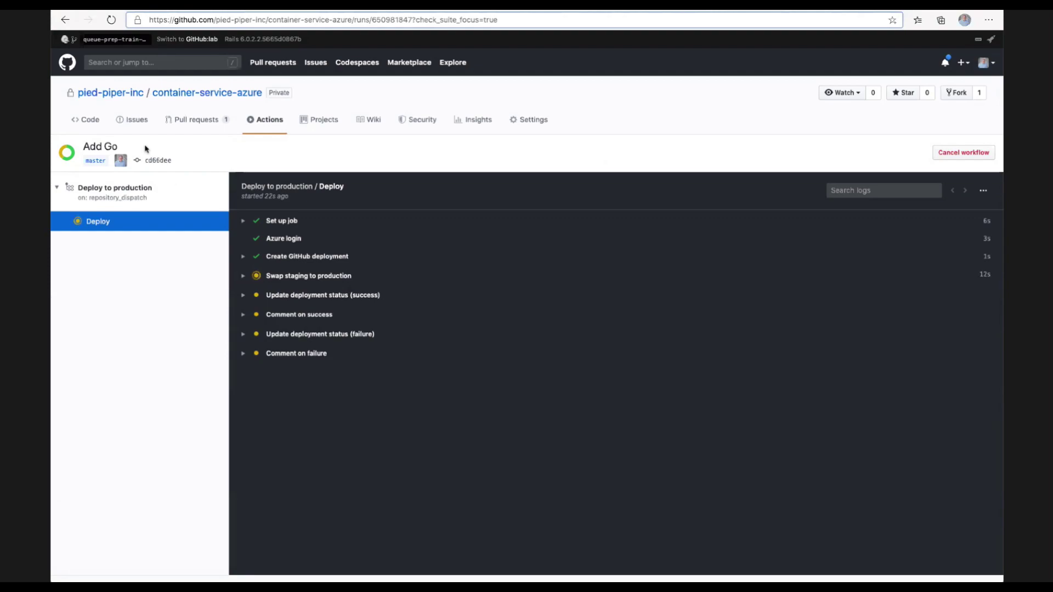
- Open deploy-prod.yml from the repository's .github/workflows folder and examine its swap-command trigger and "Swap staging to production" step
left_click(93, 120)
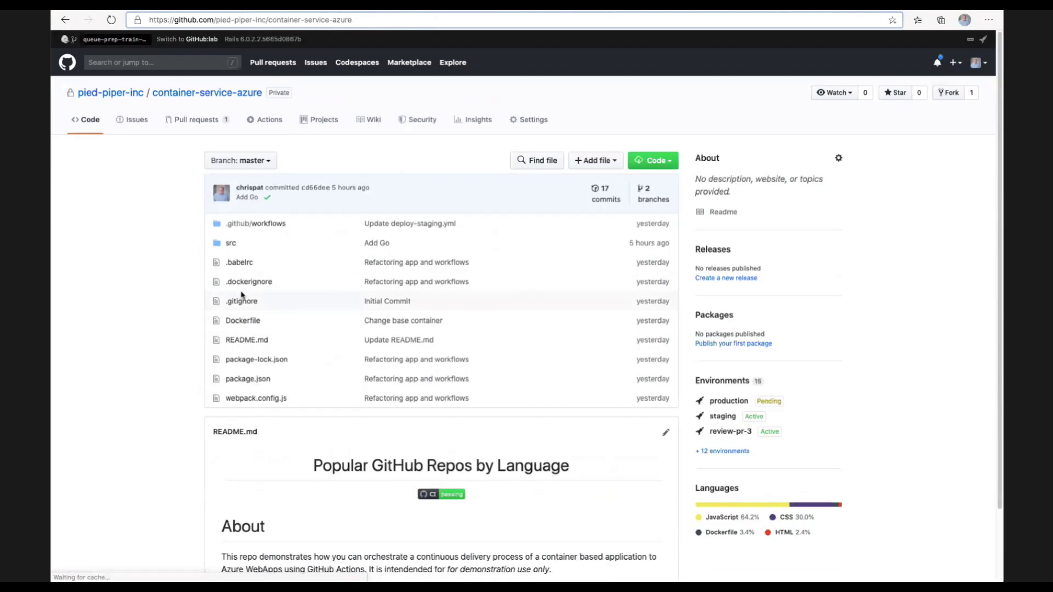
left_click(249, 223)
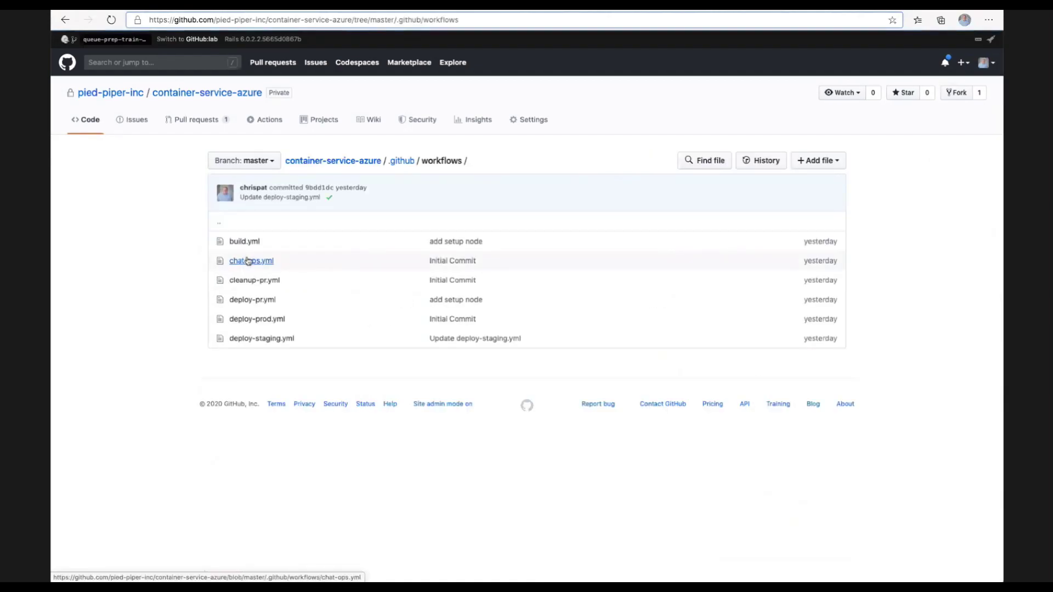
left_click(259, 319)
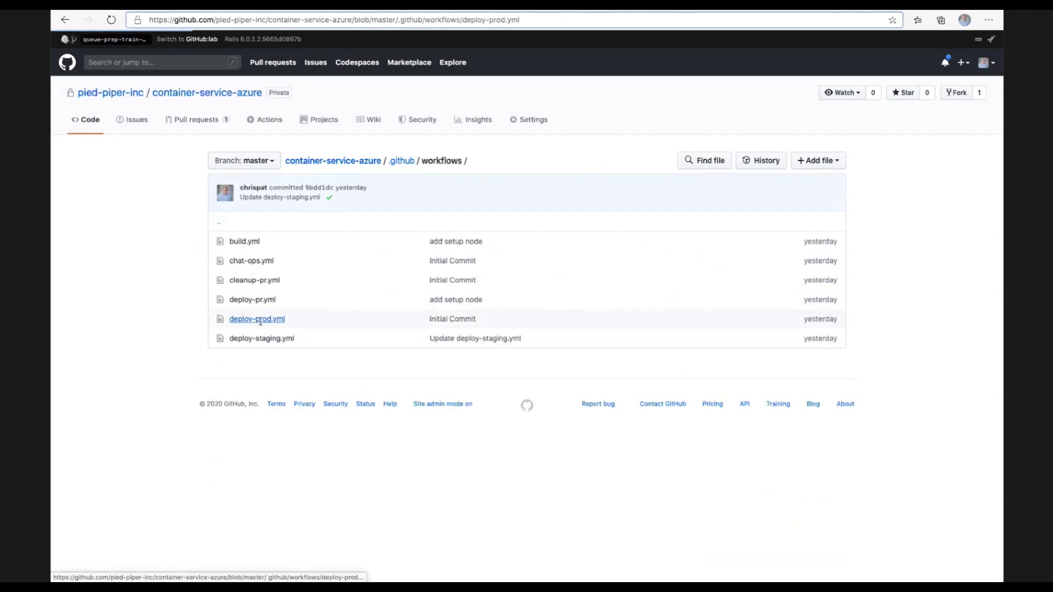
scroll(339, 417, "down", 2)
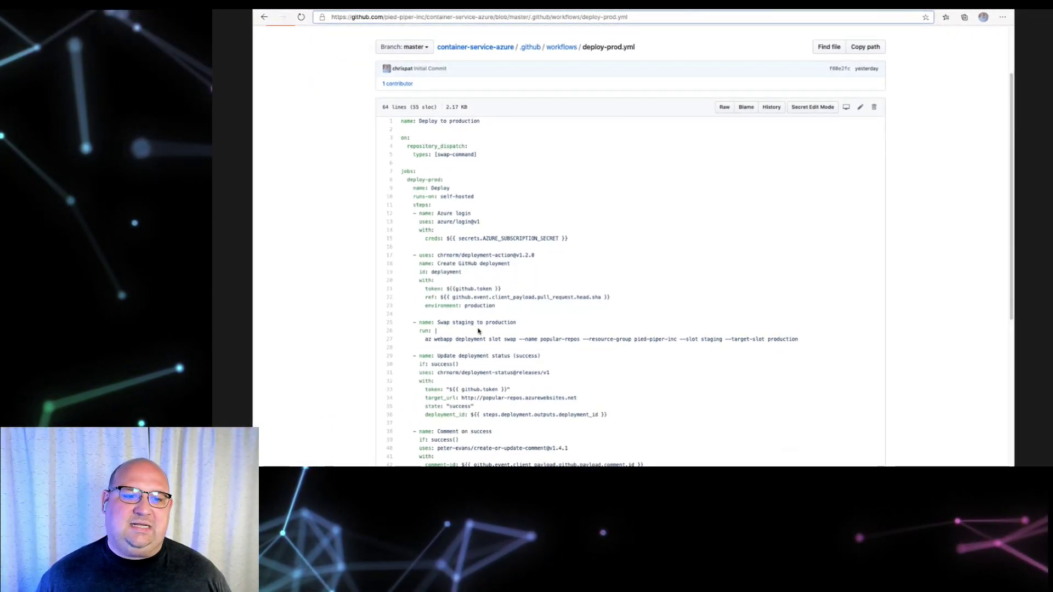
scroll(488, 323, "up", 2)
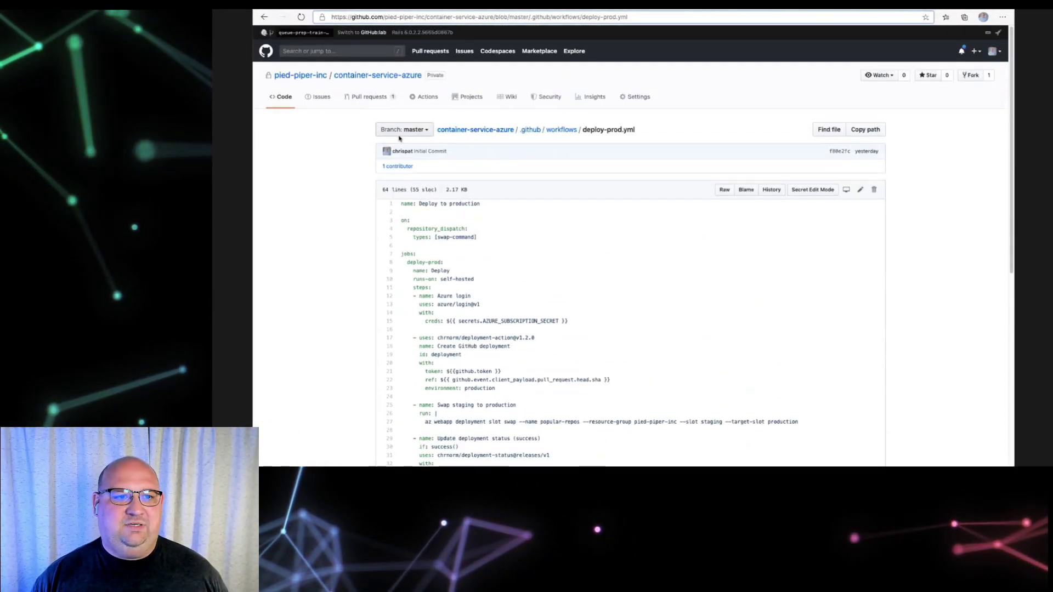
- Reopen the Add Ruby pull request and show the environments its branch is being deployed to
left_click(369, 97)
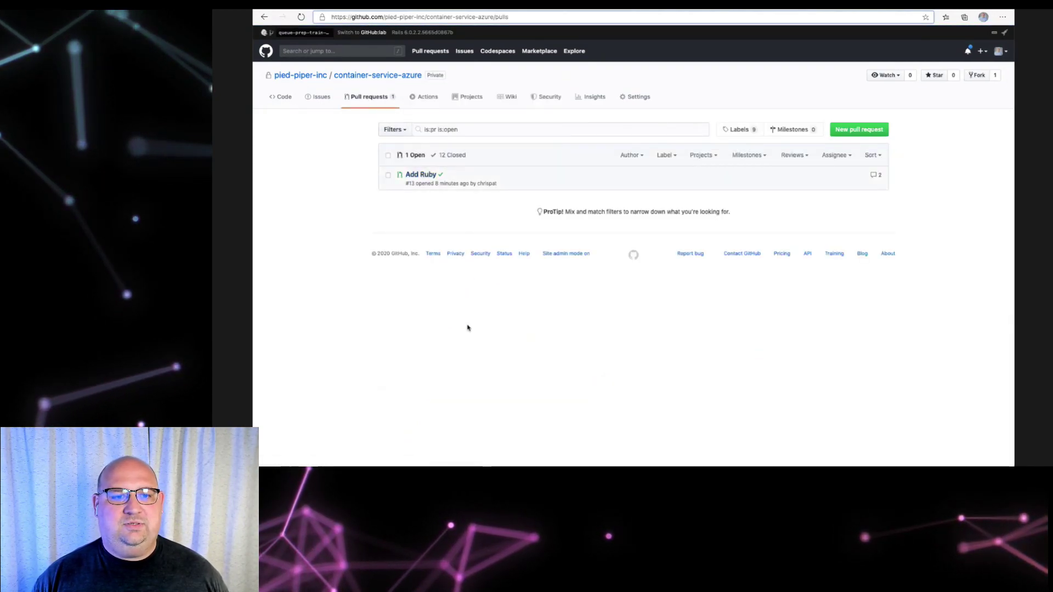
left_click(425, 174)
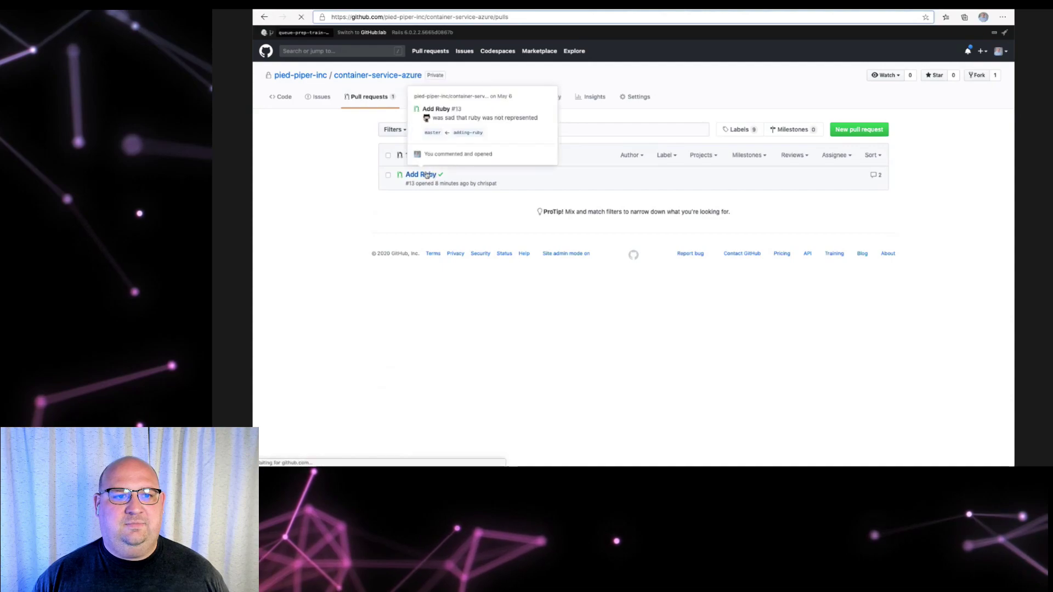
scroll(471, 298, "down", 4)
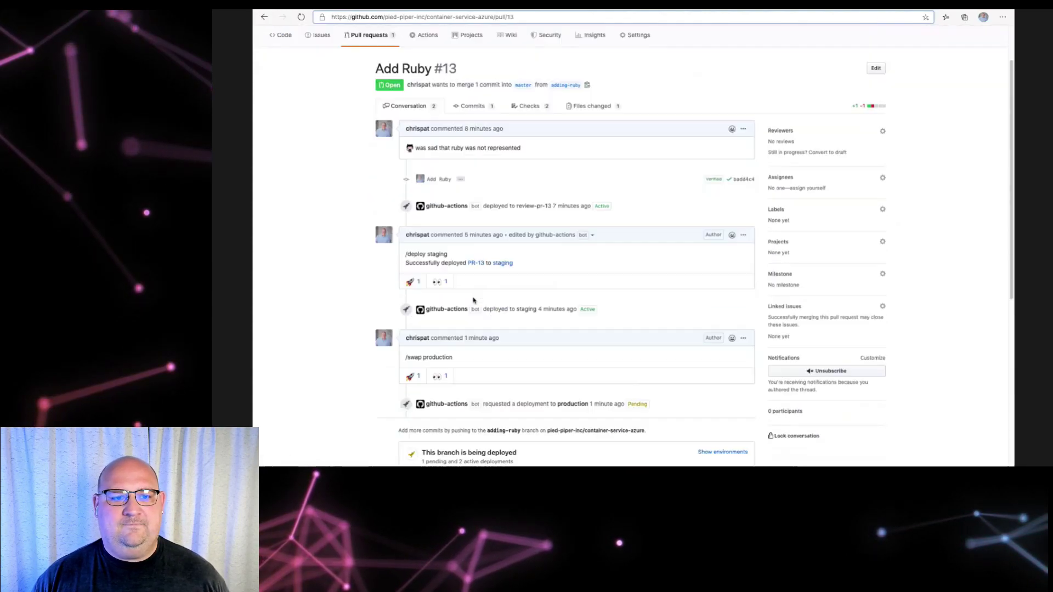
left_click(712, 313)
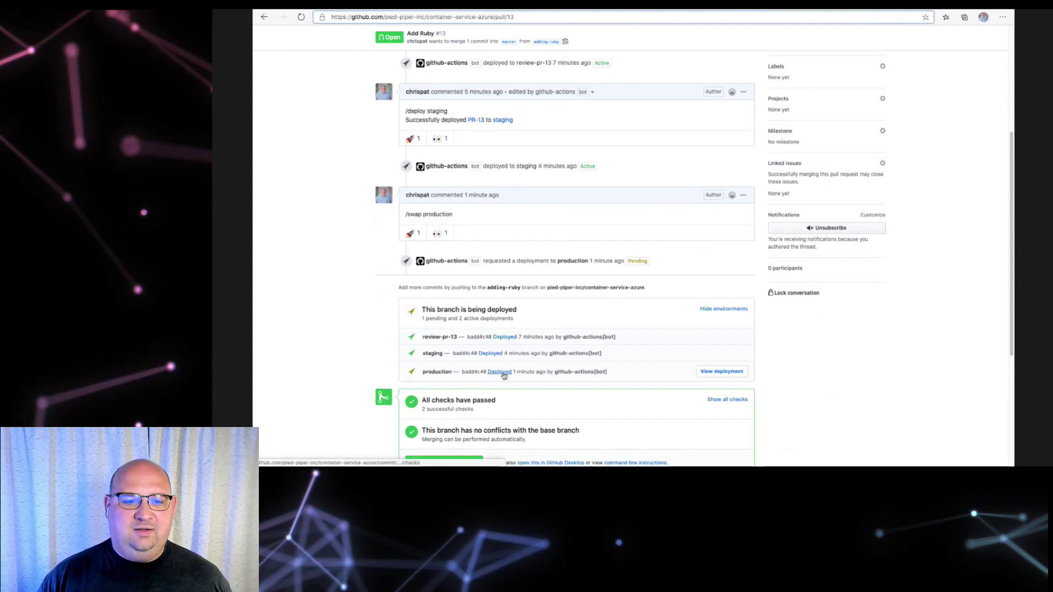
- Open the pull request's production deployment link in a new browser tab to check the Deploy job's progress
right_click(504, 376)
left_click(478, 384)
scroll(493, 389, "up", 5)
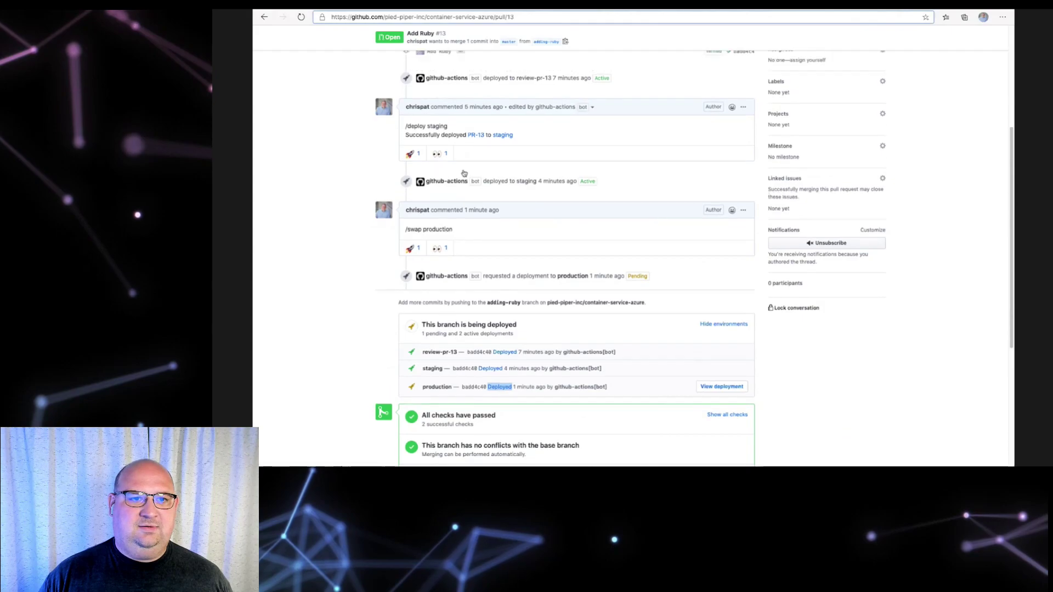
scroll(547, 405, "down", 3)
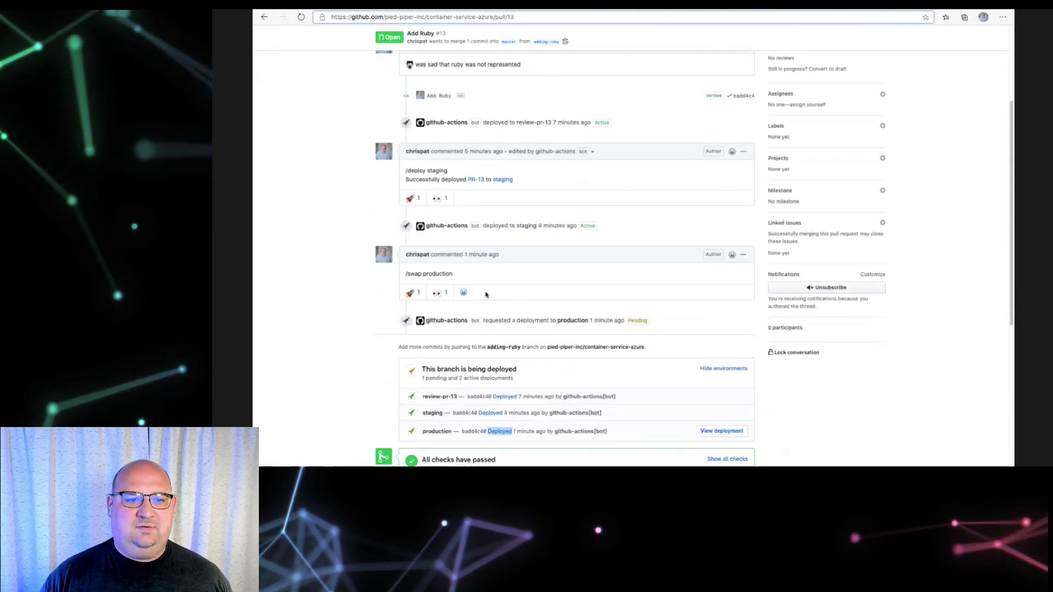
right_click(497, 431)
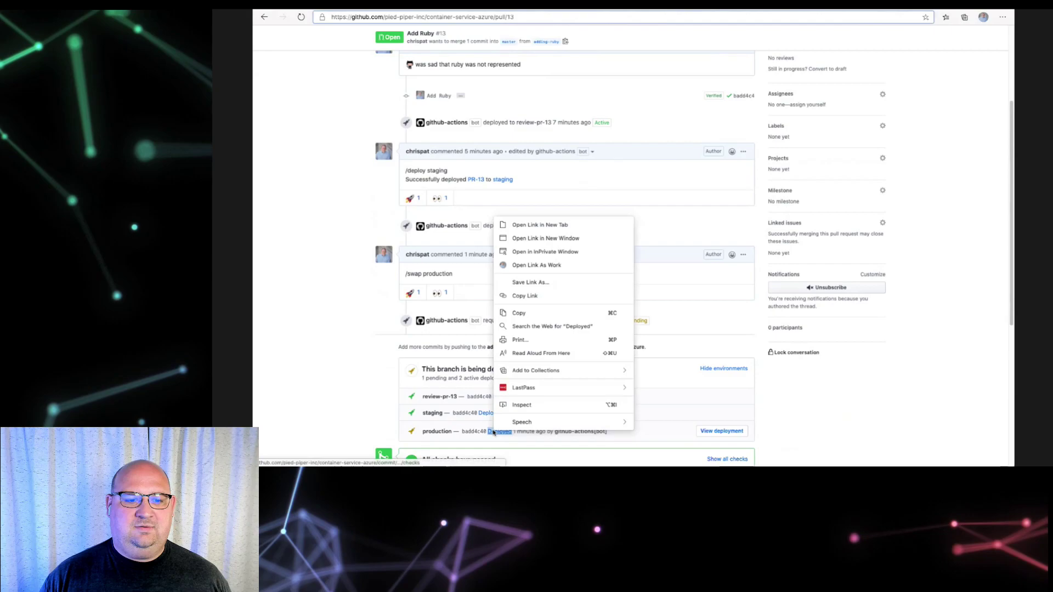
left_click(539, 225)
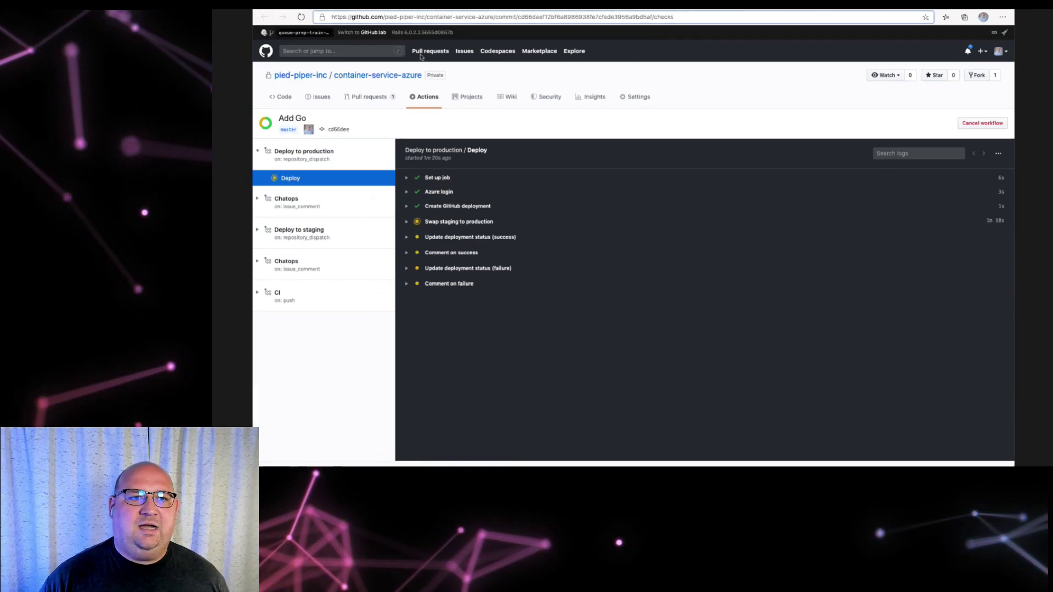
- Switch back to the Add Ruby pull request and bring up its checks and merge section
key("ctrl+Tab")
key("ctrl+Tab")
scroll(457, 369, "down", 4)
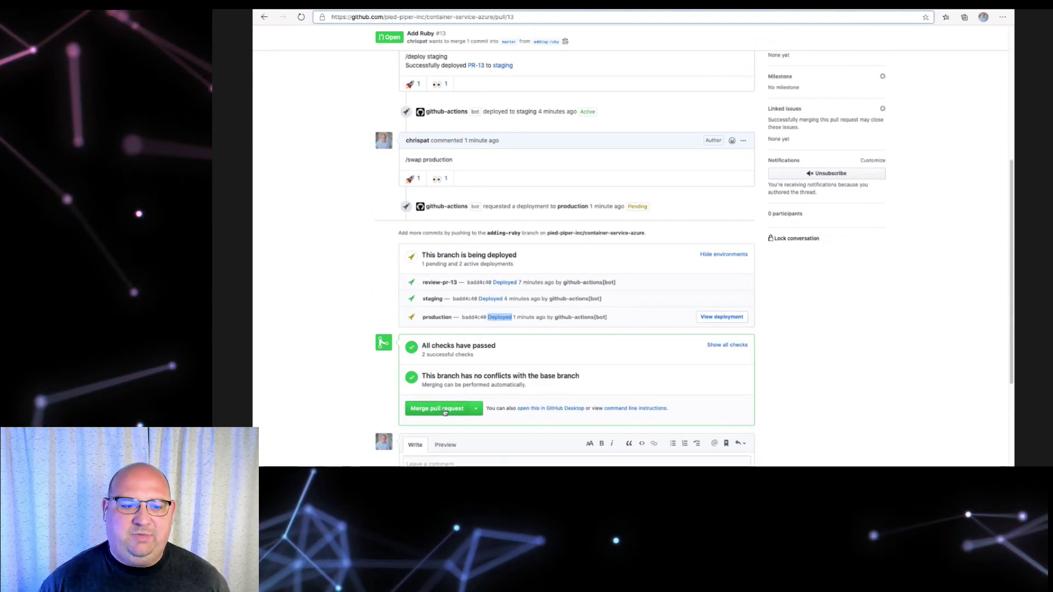
- Open cleanup-pr.yml from the repository's .github/workflows folder on master to examine how the review deployment slot is deleted
scroll(445, 412, "up", 5)
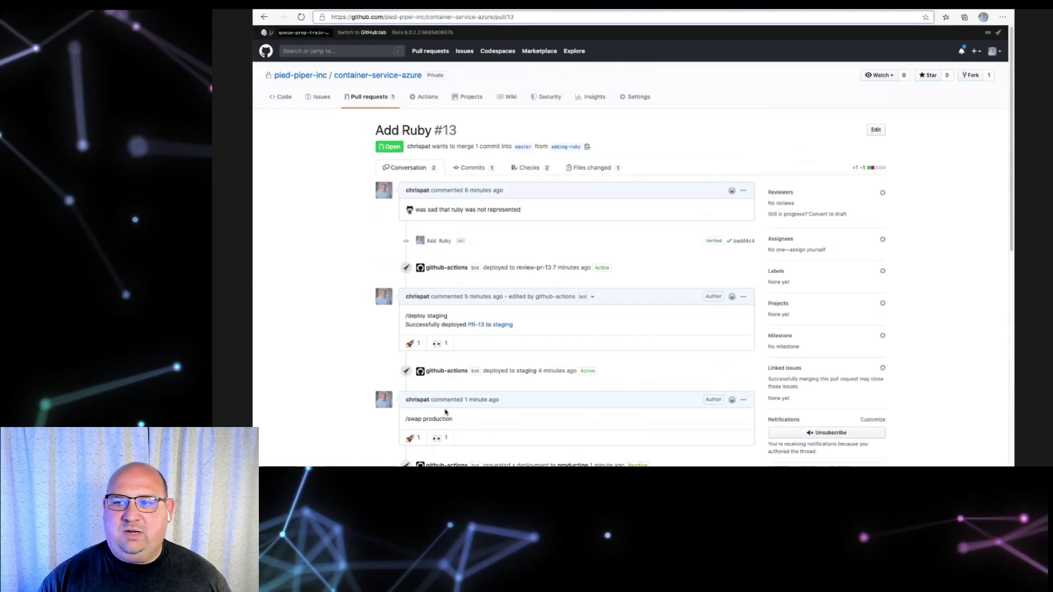
left_click(284, 96)
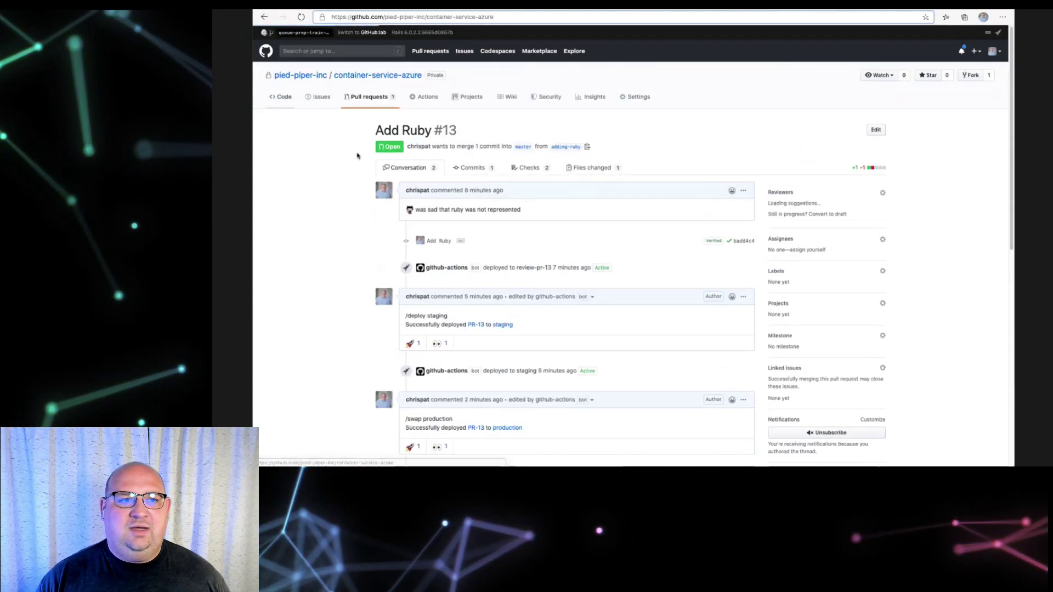
left_click(412, 180)
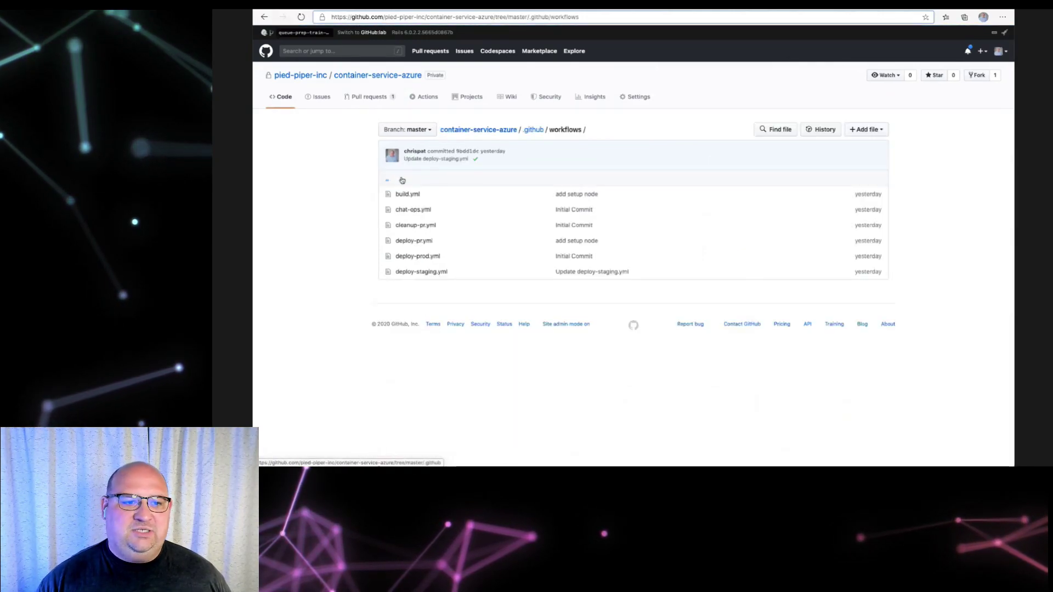
left_click(419, 225)
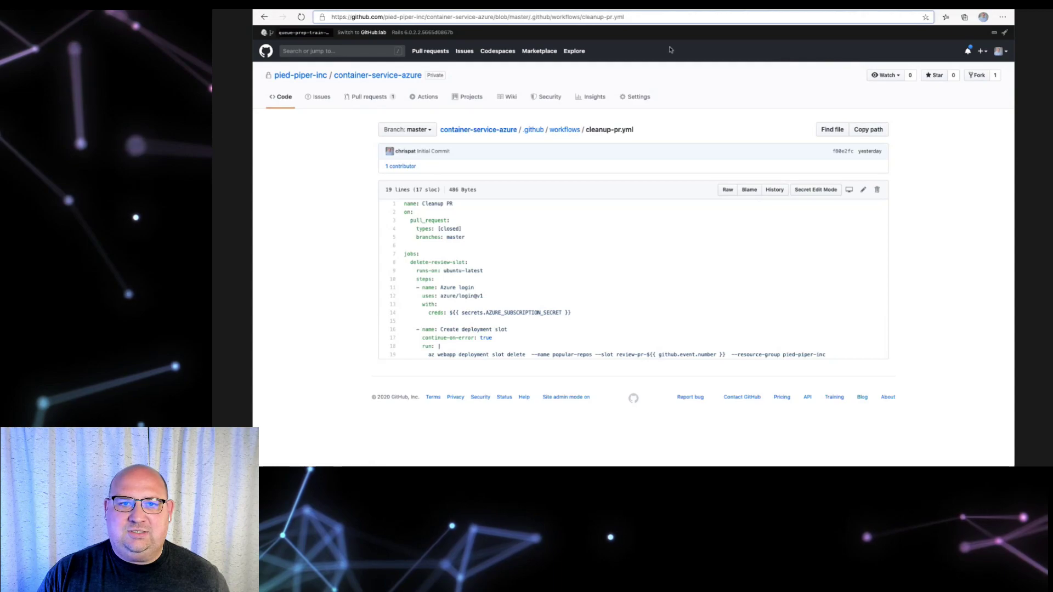
- Switch to the Google Slides presentation and advance past the "Demo: Beyond CI/CD" slide to the "Thank you" slide
key("alt+Tab")
key("Right")
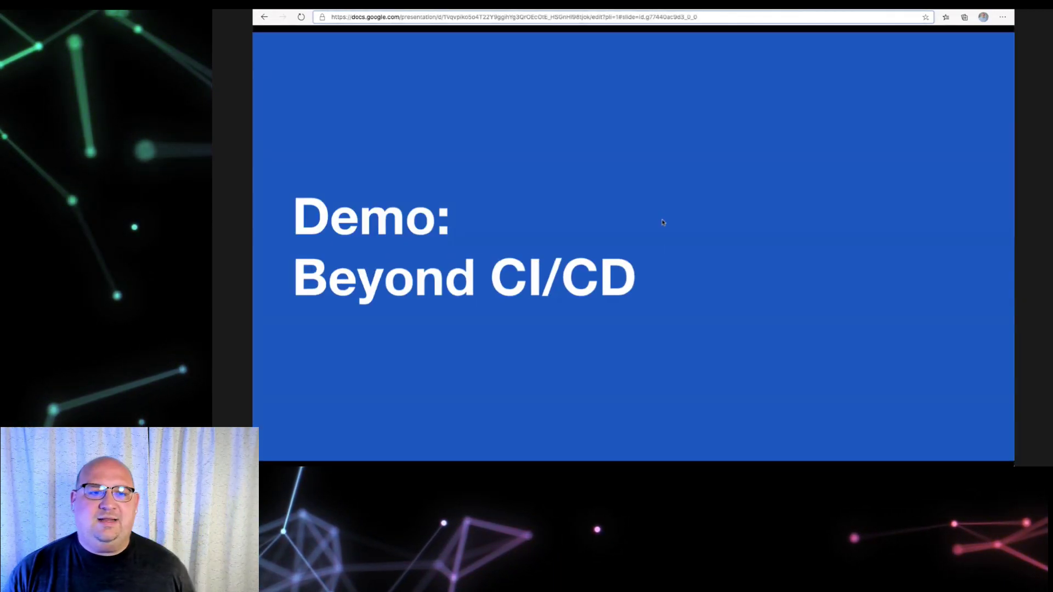
key("Right")
mouse_move(287, 389)
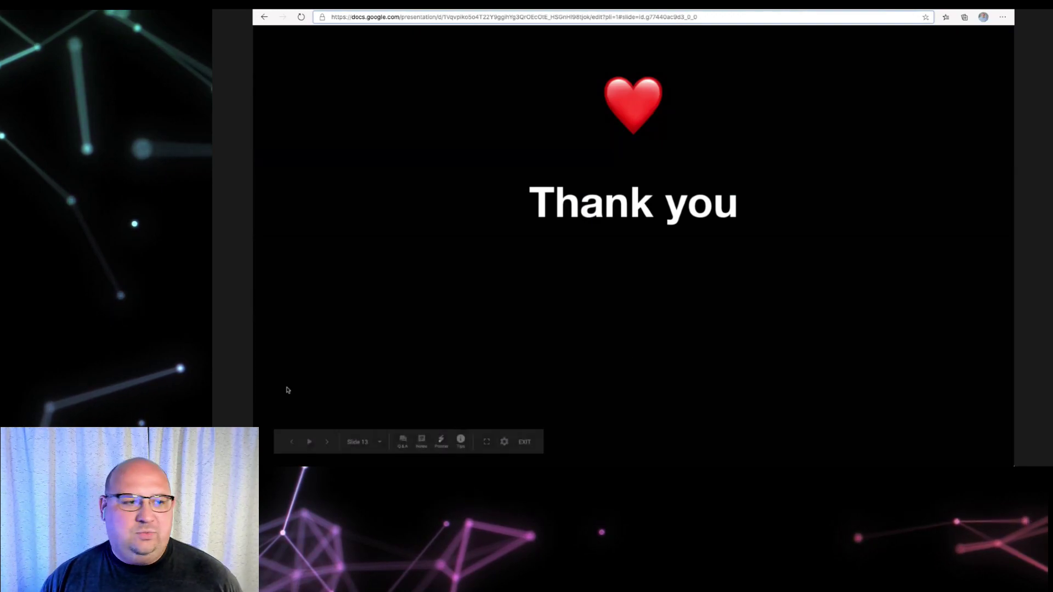